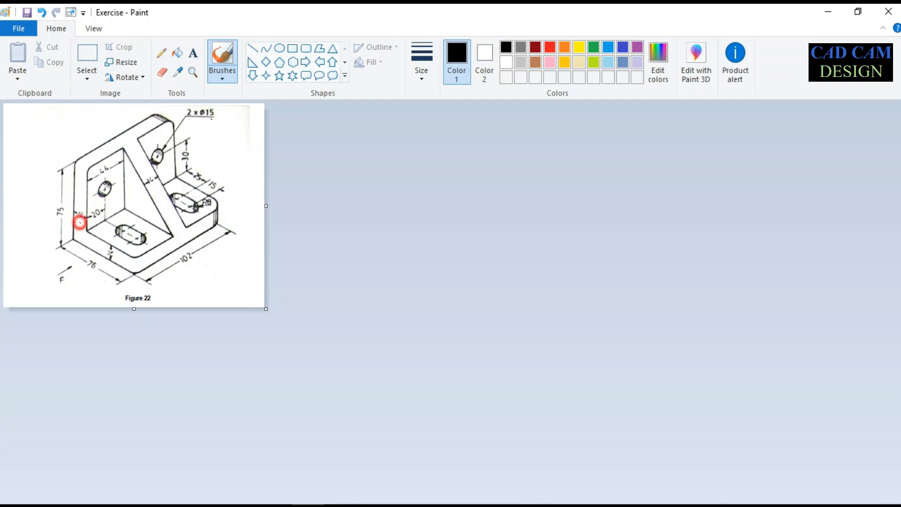
Set the brush colour to white, look over the bracket drawing's dimensions, and switch to SOLIDWORKS
{"action": "left_click", "coordinate": [507, 62]}
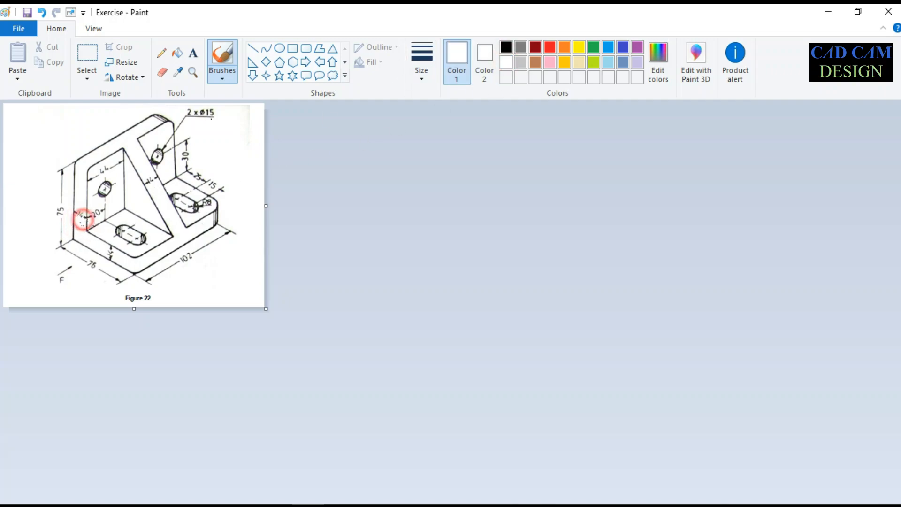
{"action": "left_click", "coordinate": [149, 179]}
{"action": "left_click", "coordinate": [827, 11]}
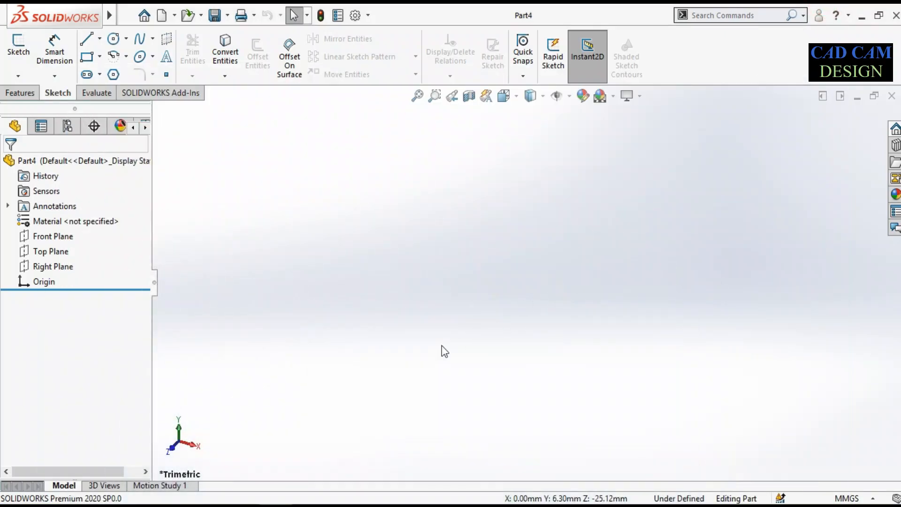
On the Right Plane, sketch an upright corner rectangle from the origin, about 23 mm wide and 76 mm high, keeping MMGS units
{"action": "left_click", "coordinate": [54, 267]}
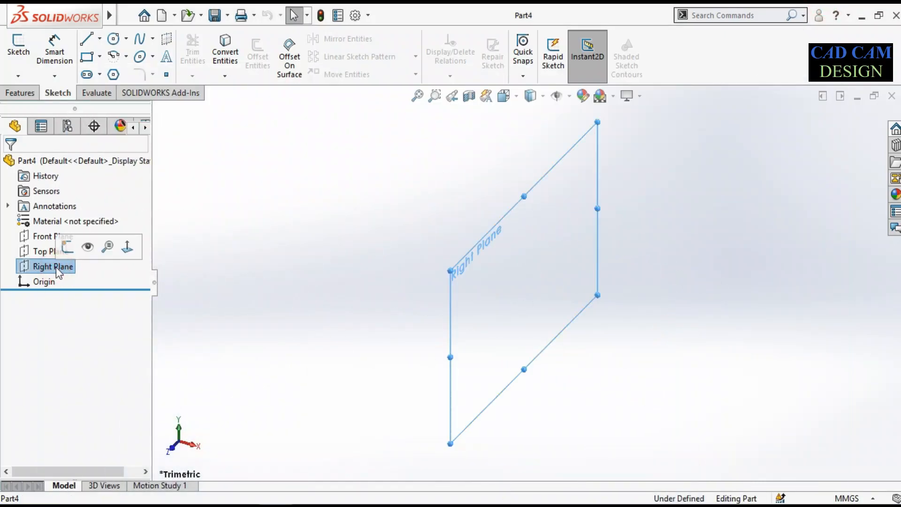
{"action": "left_click", "coordinate": [21, 92]}
{"action": "left_click", "coordinate": [24, 52]}
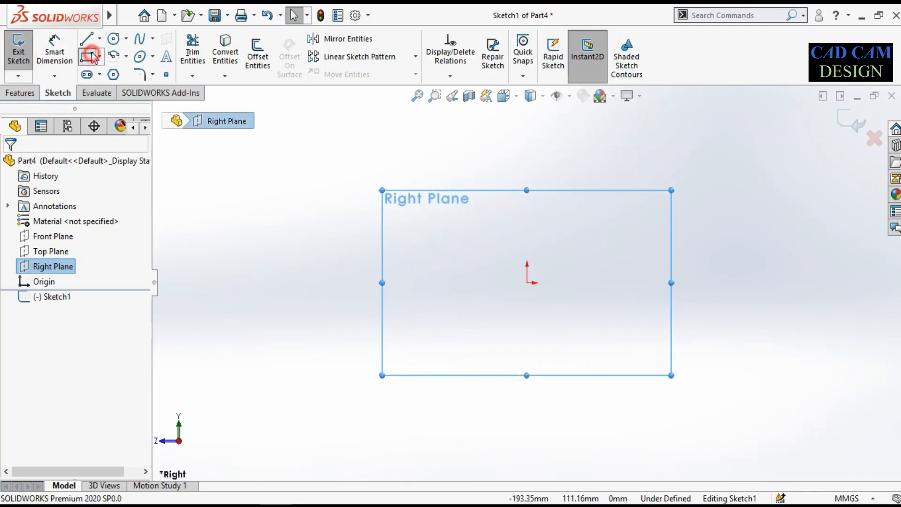
{"action": "left_click", "coordinate": [90, 57]}
{"action": "left_click", "coordinate": [527, 282]}
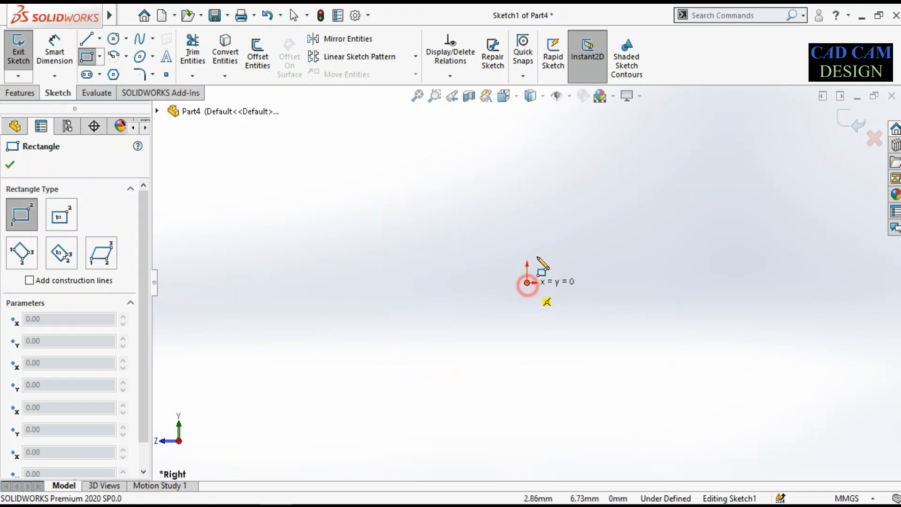
{"action": "left_click", "coordinate": [565, 155]}
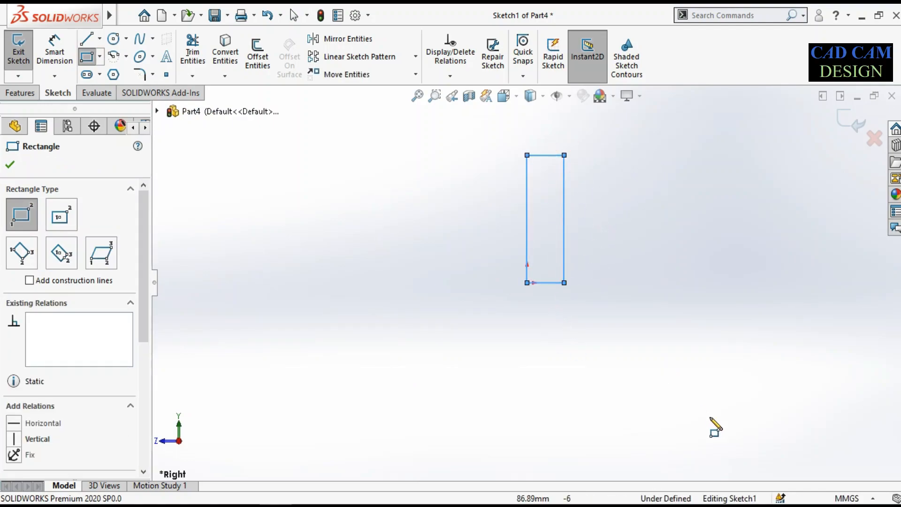
{"action": "left_click", "coordinate": [859, 498]}
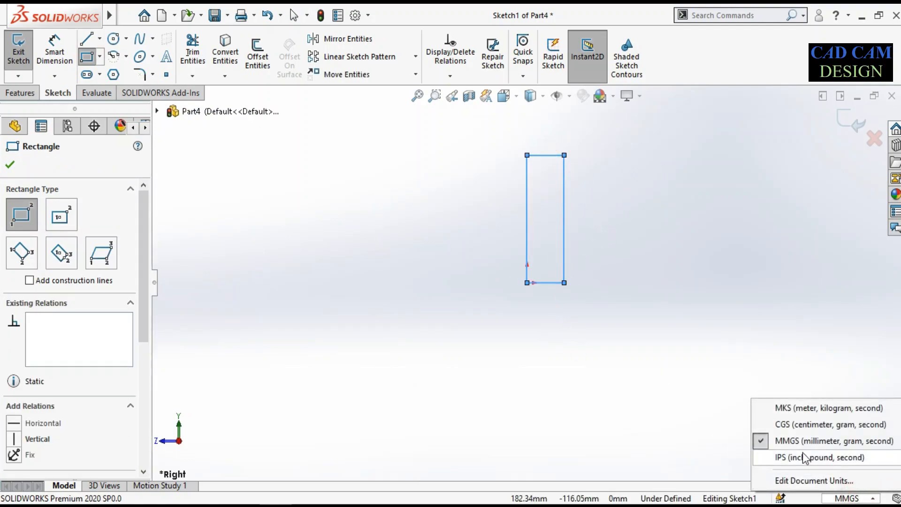
{"action": "left_click", "coordinate": [767, 439]}
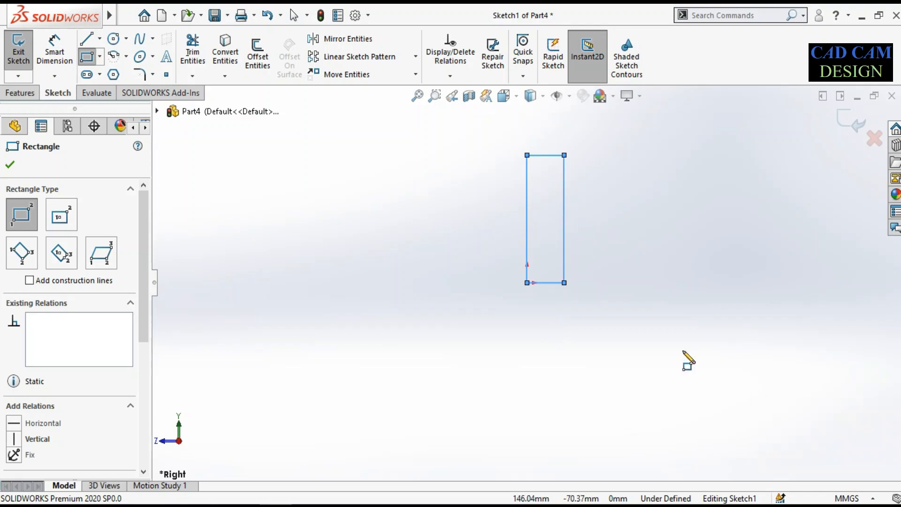
Sketch a second rectangle about 68 mm long and 23 mm high from the upright rectangle's outer bottom corner, forming an L
{"action": "left_click", "coordinate": [565, 282]}
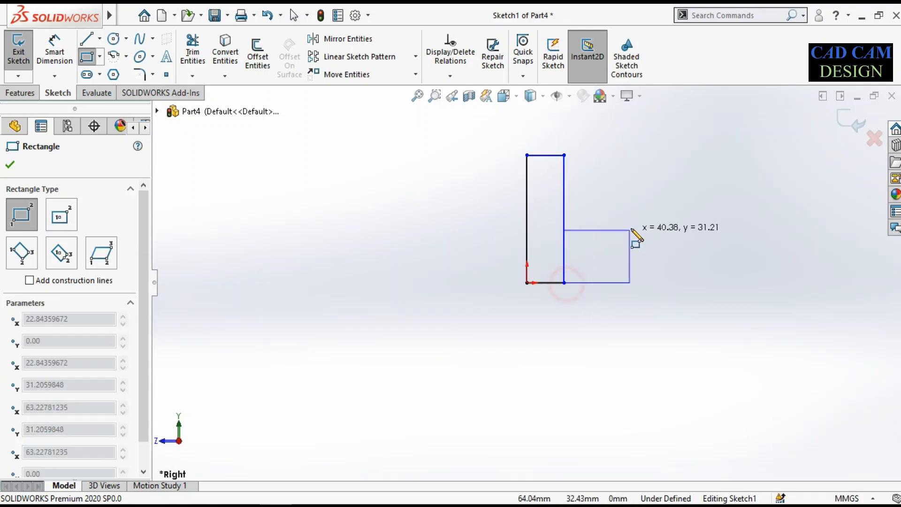
{"action": "left_click", "coordinate": [675, 245]}
{"action": "right_click", "coordinate": [721, 241]}
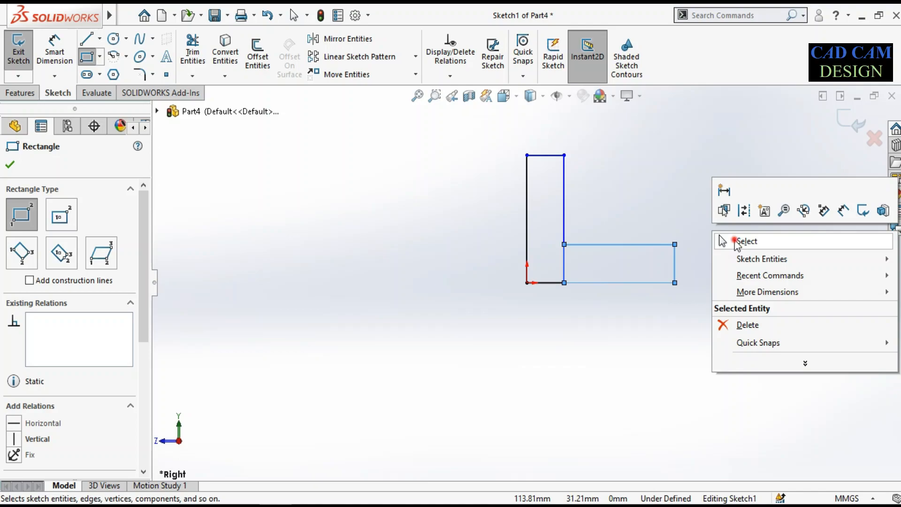
{"action": "left_click", "coordinate": [735, 241]}
{"action": "scroll", "coordinate": [528, 285], "scroll_direction": "up", "scroll_amount": 3}
{"action": "scroll", "coordinate": [615, 227], "scroll_direction": "down", "scroll_amount": 3}
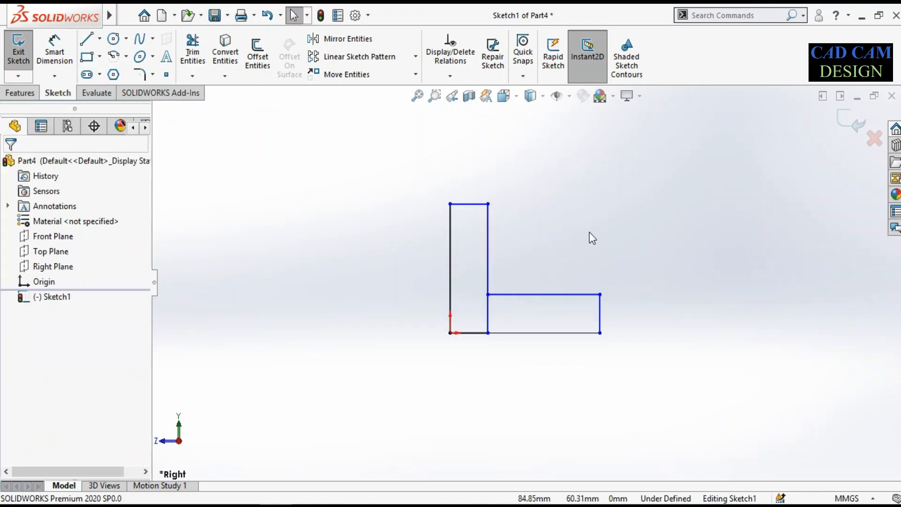
{"action": "left_click", "coordinate": [55, 49]}
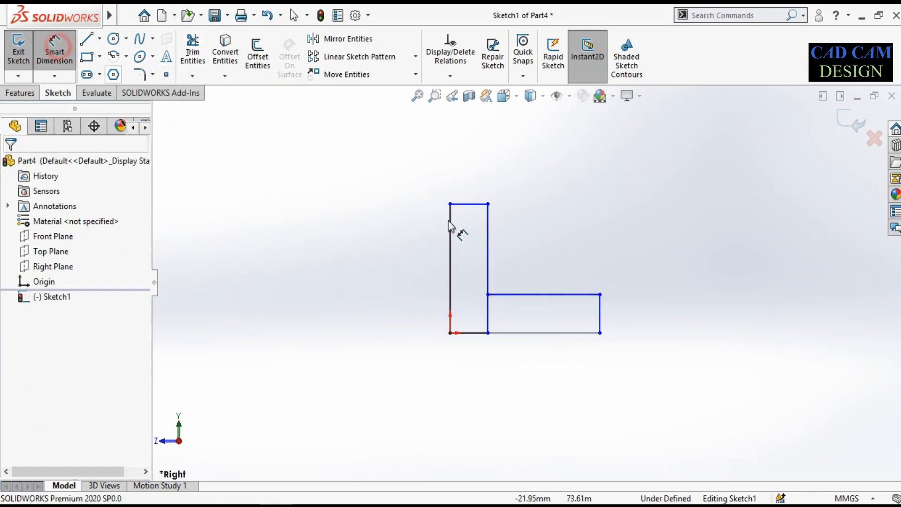
{"action": "left_click", "coordinate": [477, 205]}
{"action": "left_click", "coordinate": [480, 333]}
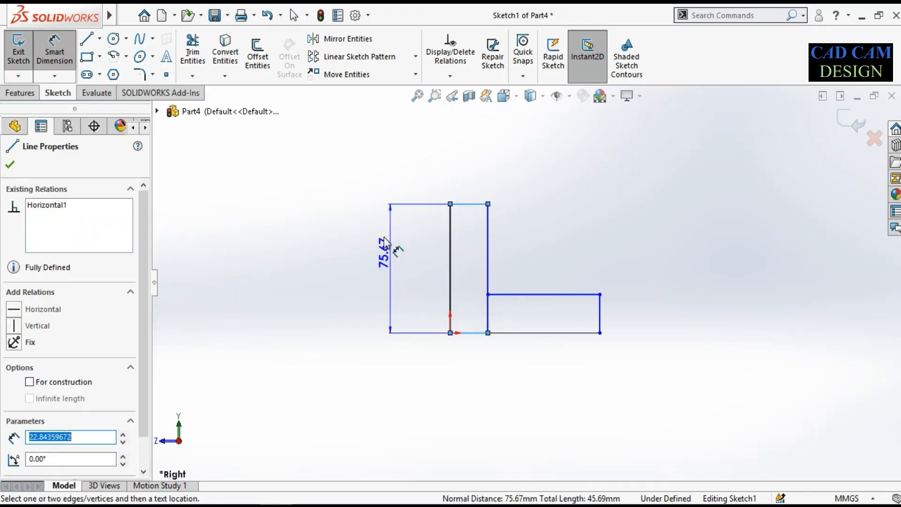
{"action": "left_click", "coordinate": [472, 208]}
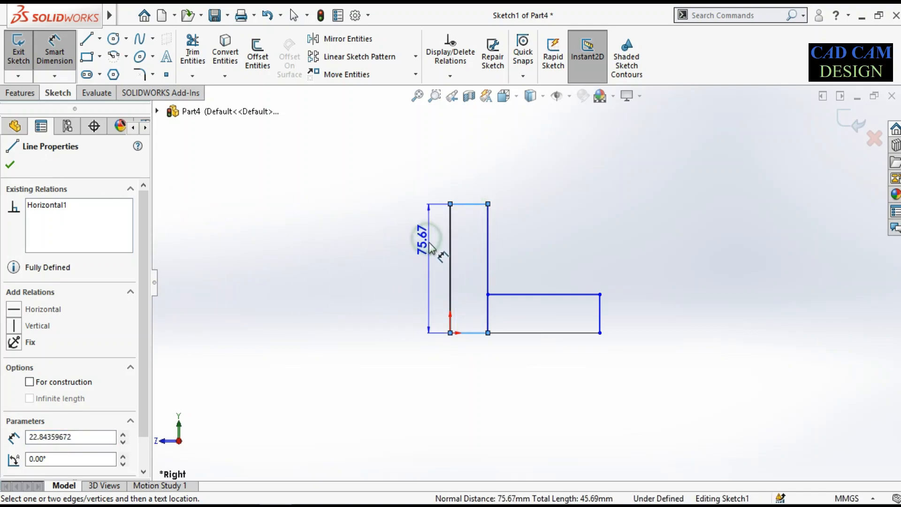
{"action": "left_click", "coordinate": [469, 245]}
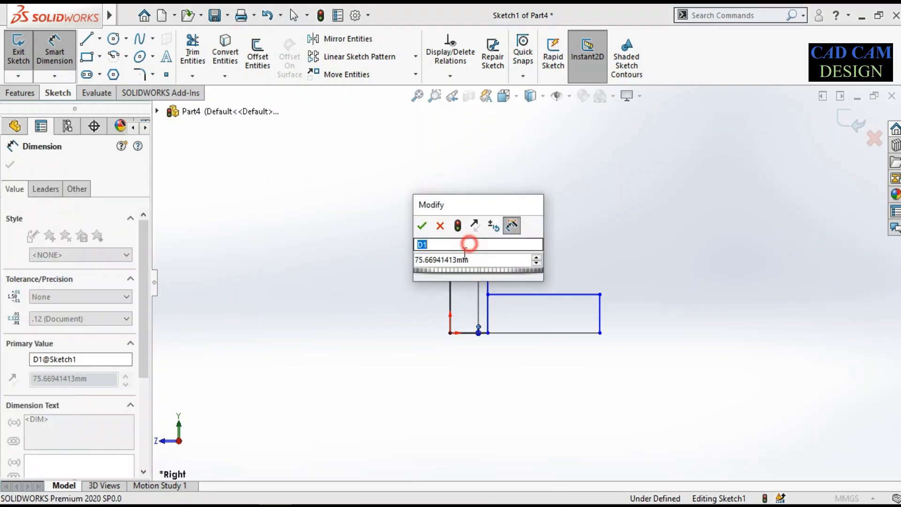
{"action": "left_click", "coordinate": [438, 226]}
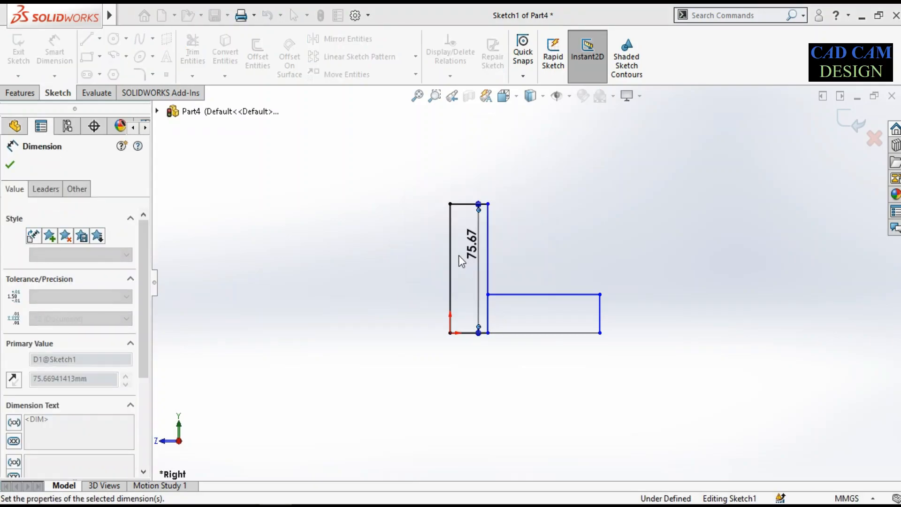
{"action": "left_click_drag", "start_coordinate": [466, 243], "coordinate": [421, 252]}
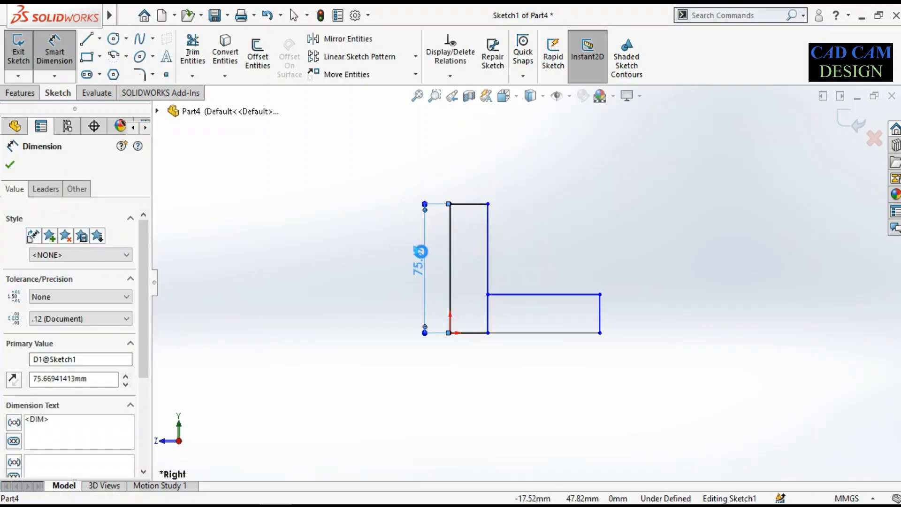
{"action": "key", "text": "Delete"}
Dimension the overall height from the upright's top edge to the base's bottom edge as 75 mm
{"action": "left_click", "coordinate": [472, 204]}
{"action": "left_click", "coordinate": [517, 332]}
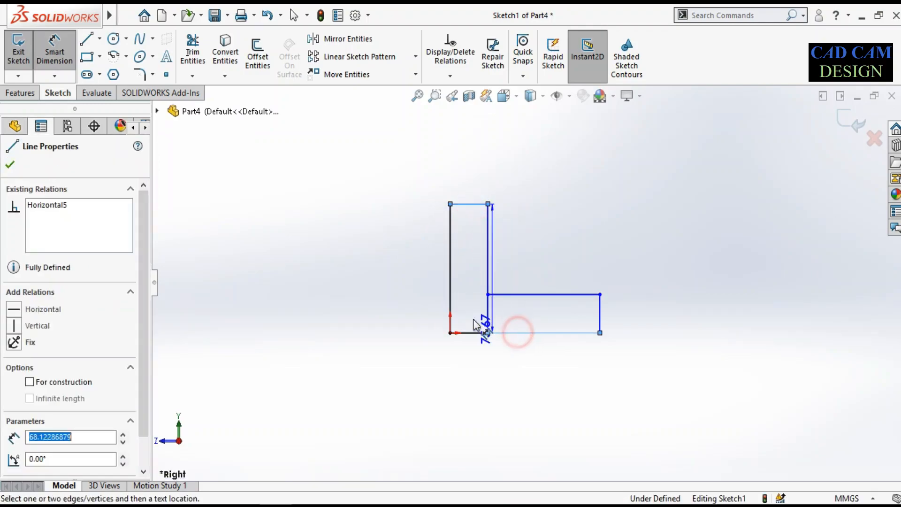
{"action": "left_click", "coordinate": [413, 292]}
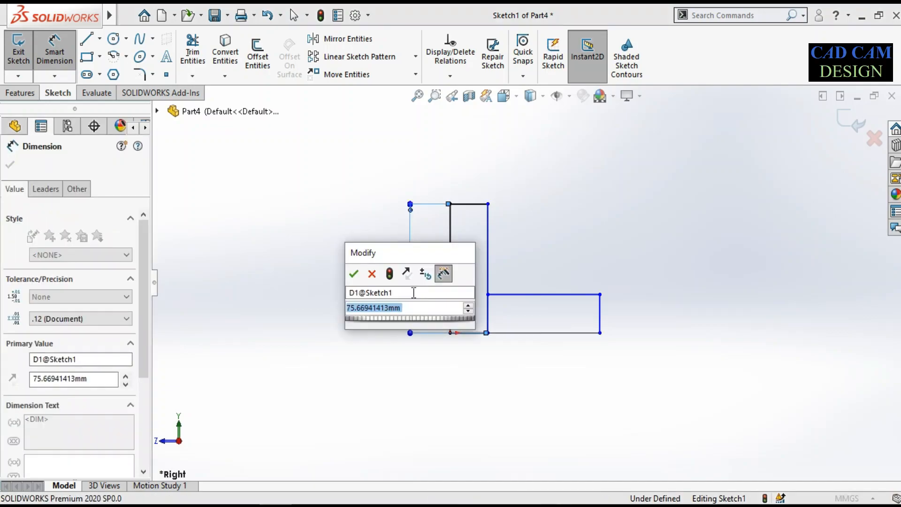
{"action": "type", "text": "75"}
{"action": "key", "text": "Return"}
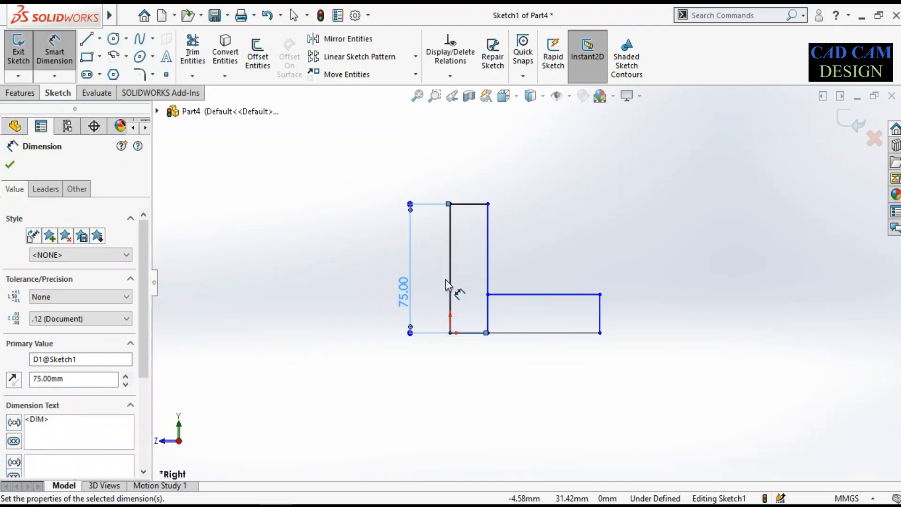
Dimension the overall base length from the upright's outer edge to the base's far end as 76 mm
{"action": "left_click", "coordinate": [450, 291]}
{"action": "left_click", "coordinate": [601, 314]}
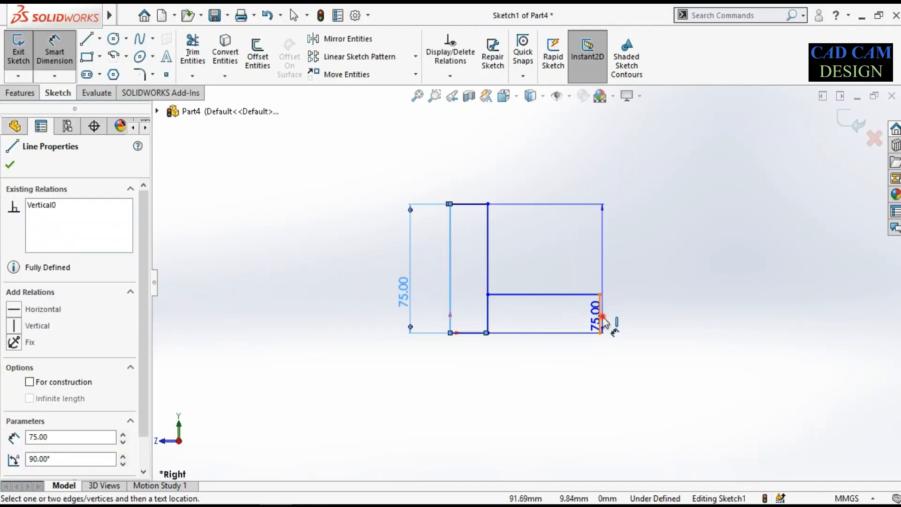
{"action": "left_click", "coordinate": [549, 367]}
{"action": "key", "text": "Return"}
{"action": "type", "text": "76"}
{"action": "key", "text": "Return"}
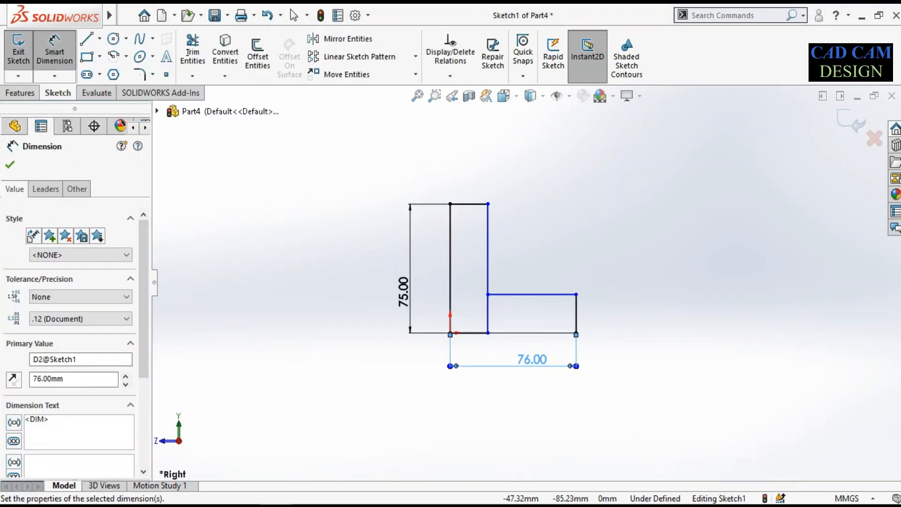
Check the reference drawing in Paint, and power-trim the inner dividing line and the bottom segment beneath the upright in the L profile
{"action": "left_click", "coordinate": [308, 506]}
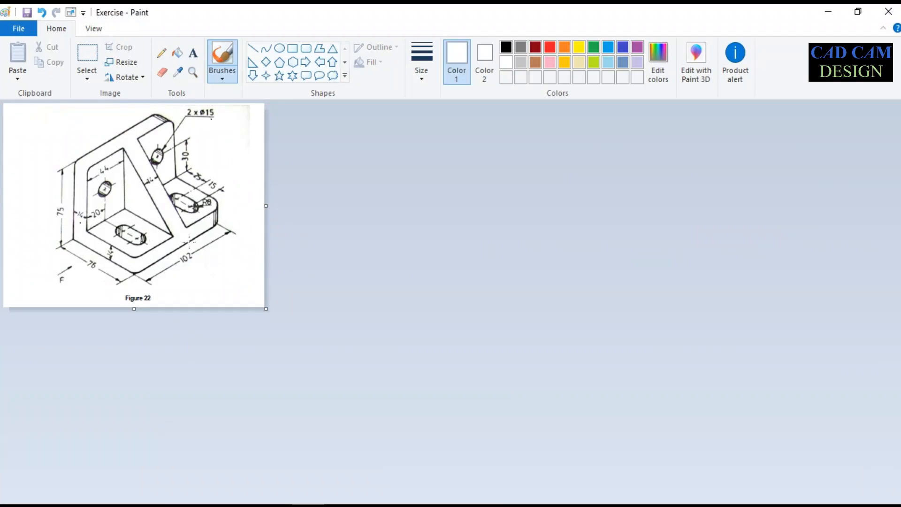
{"action": "left_click", "coordinate": [821, 11]}
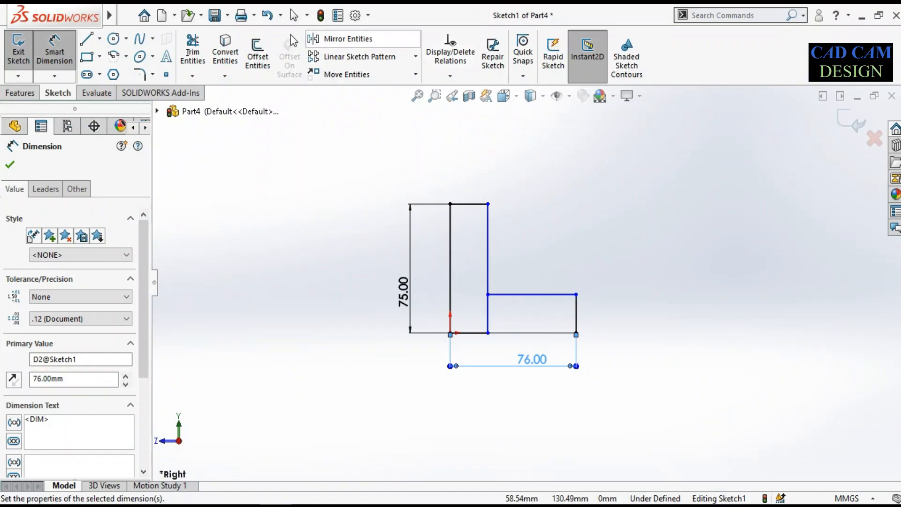
{"action": "left_click", "coordinate": [192, 53]}
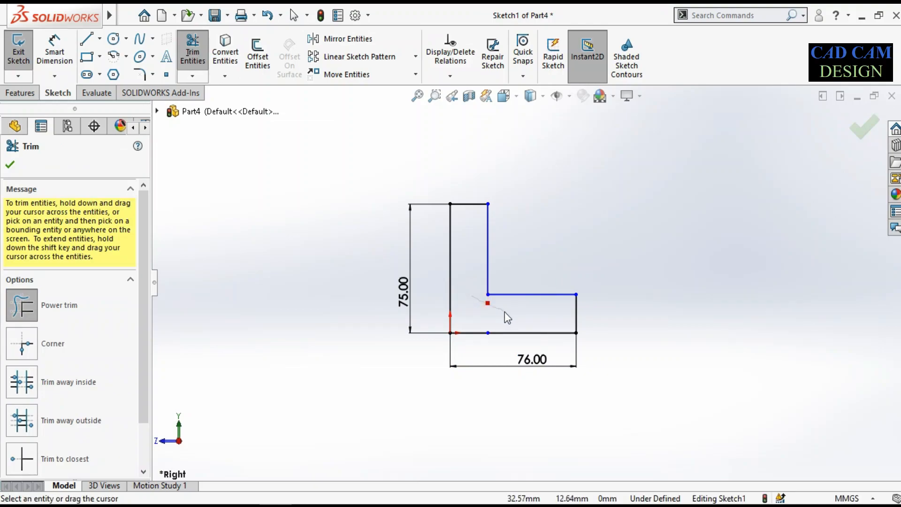
{"action": "scroll", "coordinate": [478, 322], "scroll_direction": "down", "scroll_amount": 5}
{"action": "left_click_drag", "start_coordinate": [478, 319], "coordinate": [478, 341]}
{"action": "left_click_drag", "start_coordinate": [483, 298], "coordinate": [475, 336]}
{"action": "right_click", "coordinate": [470, 272]}
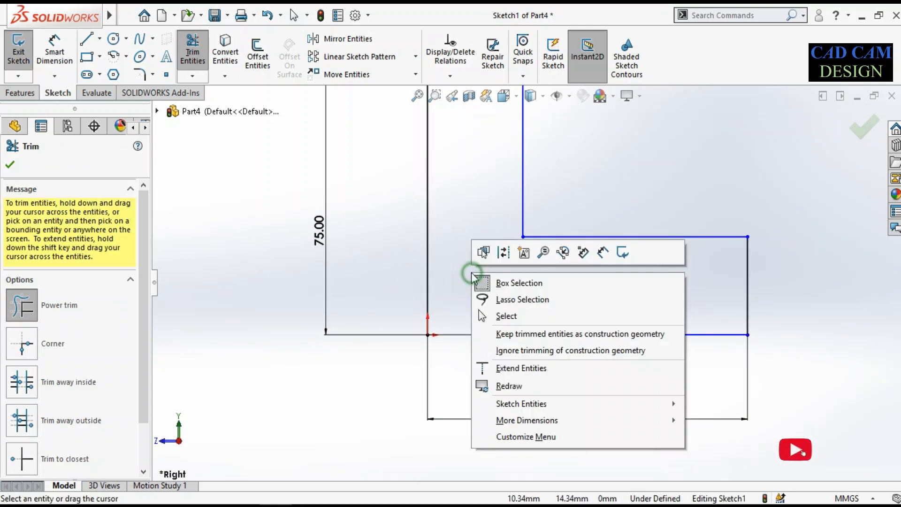
{"action": "left_click", "coordinate": [499, 285]}
{"action": "right_click", "coordinate": [471, 255]}
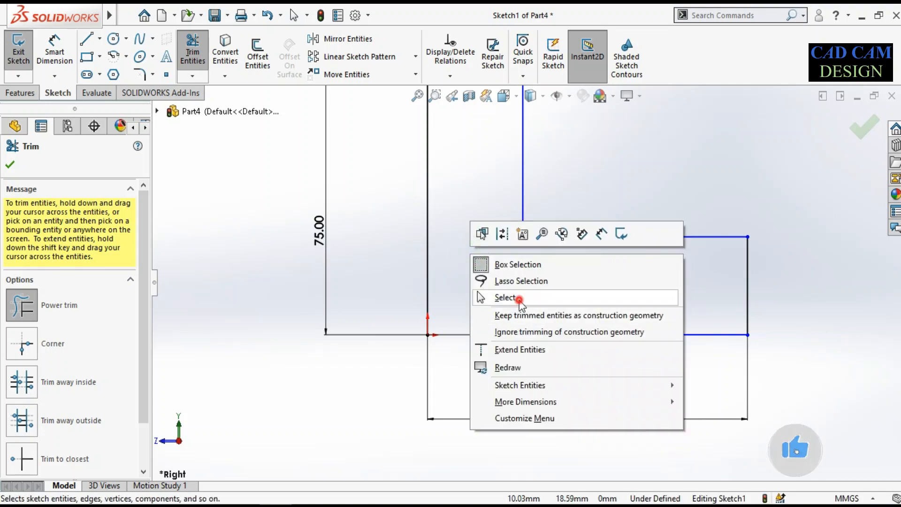
{"action": "left_click", "coordinate": [496, 297]}
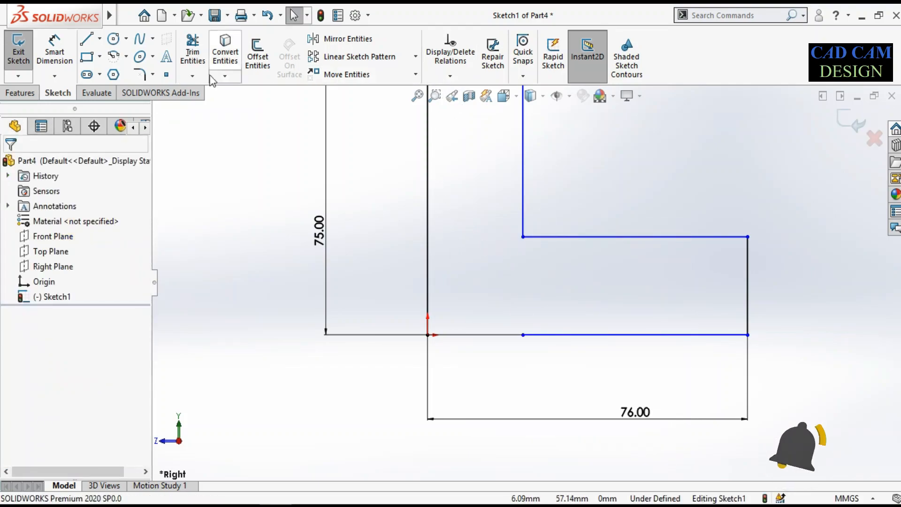
Extend the base's bottom line to the upright's outer edge at the origin to close the L profile
{"action": "left_click", "coordinate": [192, 76]}
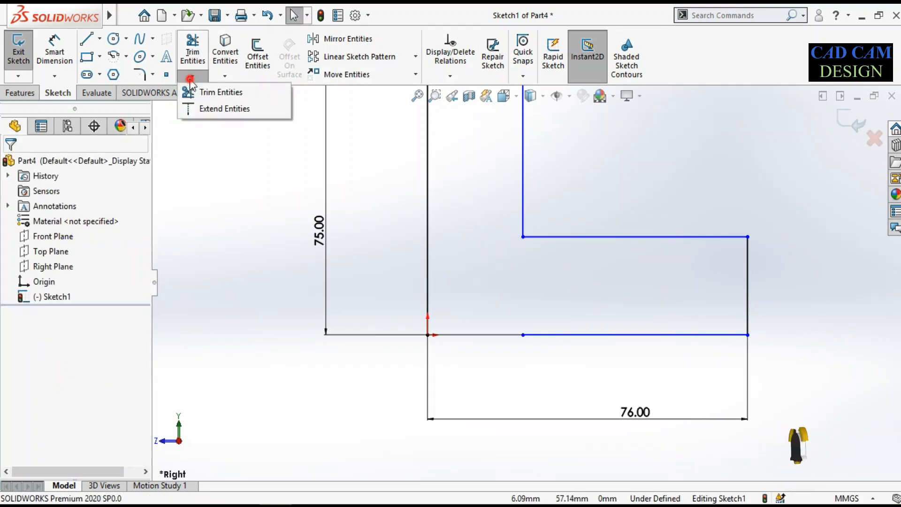
{"action": "left_click", "coordinate": [217, 111]}
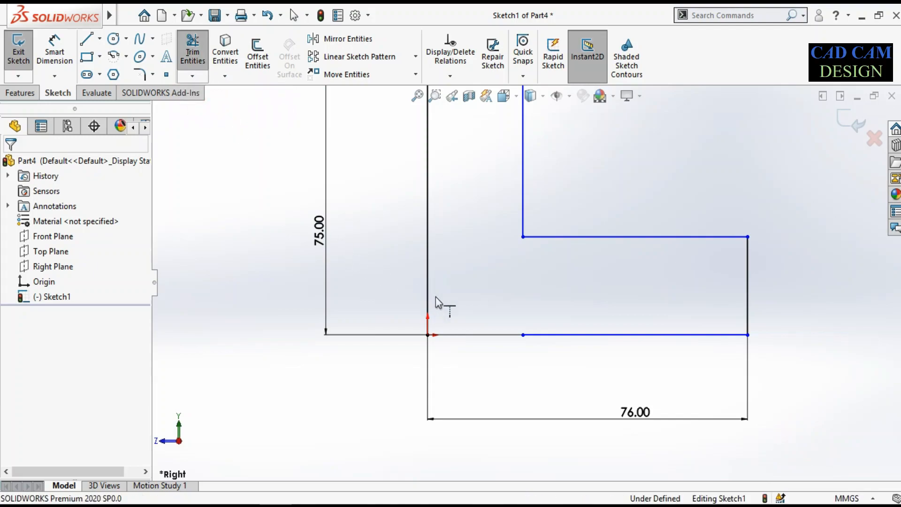
{"action": "left_click", "coordinate": [535, 336]}
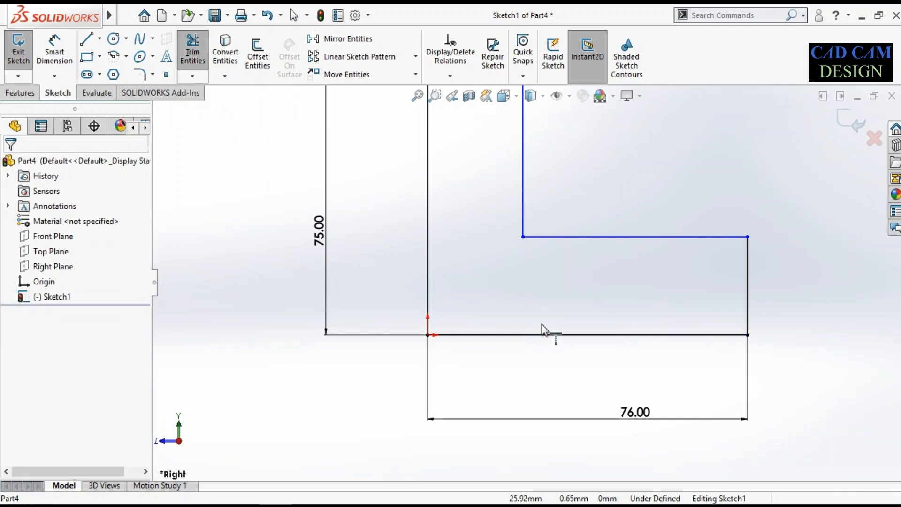
{"action": "scroll", "coordinate": [530, 308], "scroll_direction": "up", "scroll_amount": 3}
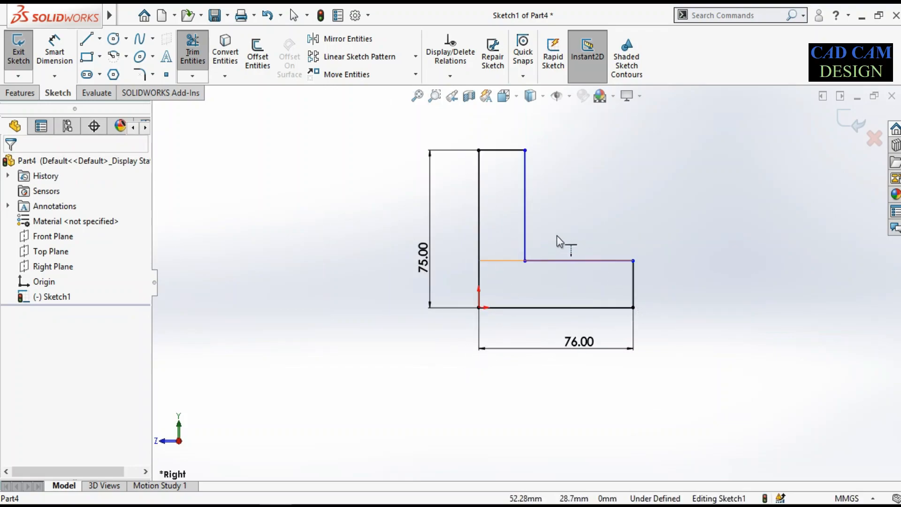
{"action": "scroll", "coordinate": [530, 281], "scroll_direction": "up", "scroll_amount": 2}
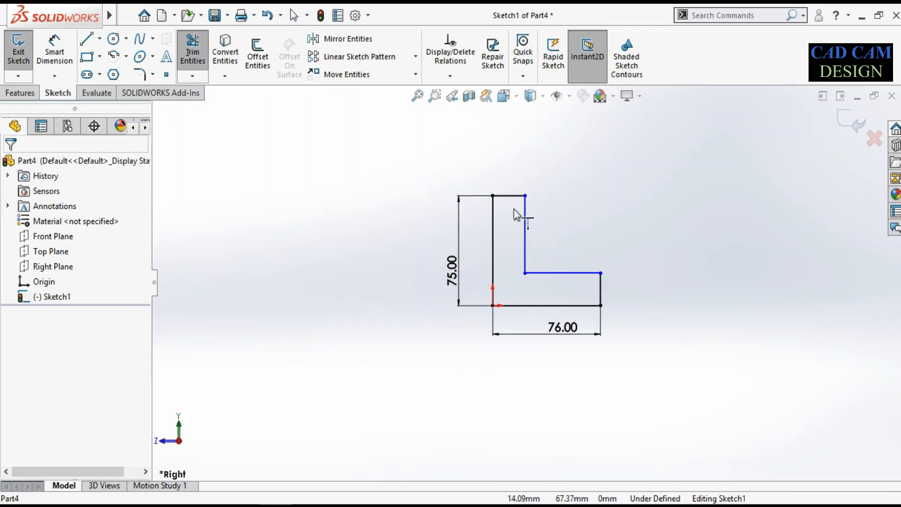
{"action": "scroll", "coordinate": [531, 216], "scroll_direction": "down", "scroll_amount": 3}
{"action": "scroll", "coordinate": [527, 280], "scroll_direction": "up", "scroll_amount": 2}
{"action": "scroll", "coordinate": [527, 277], "scroll_direction": "down", "scroll_amount": 2}
{"action": "left_click", "coordinate": [498, 228]}
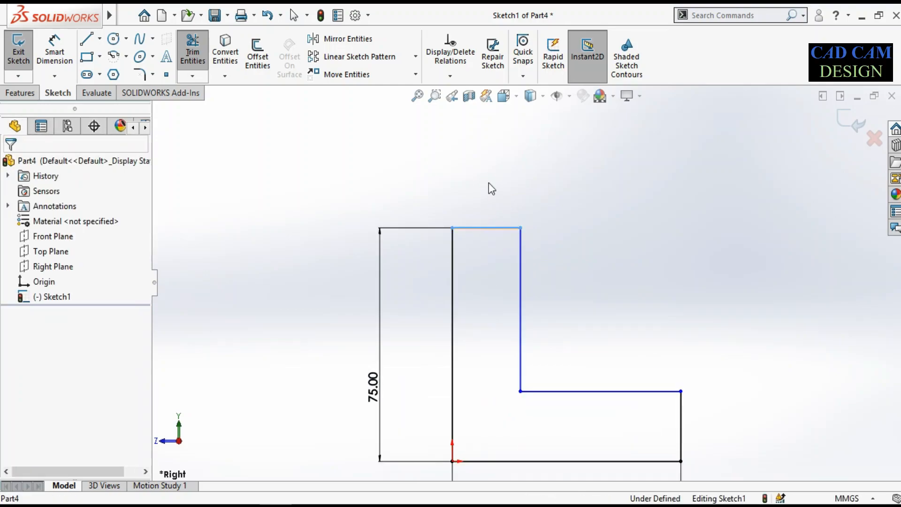
{"action": "left_click", "coordinate": [525, 258]}
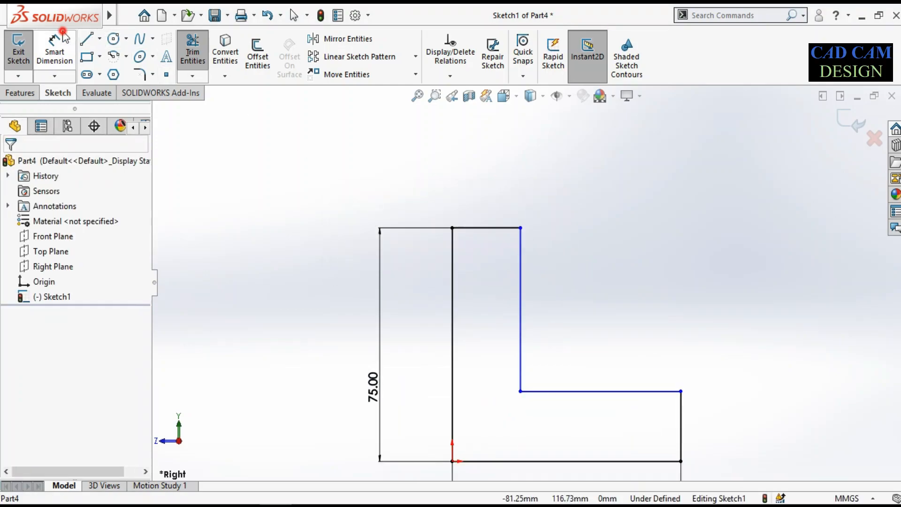
Dimension the upright's top edge as 14 mm to set its thickness
{"action": "left_click", "coordinate": [55, 47]}
{"action": "left_click", "coordinate": [470, 228]}
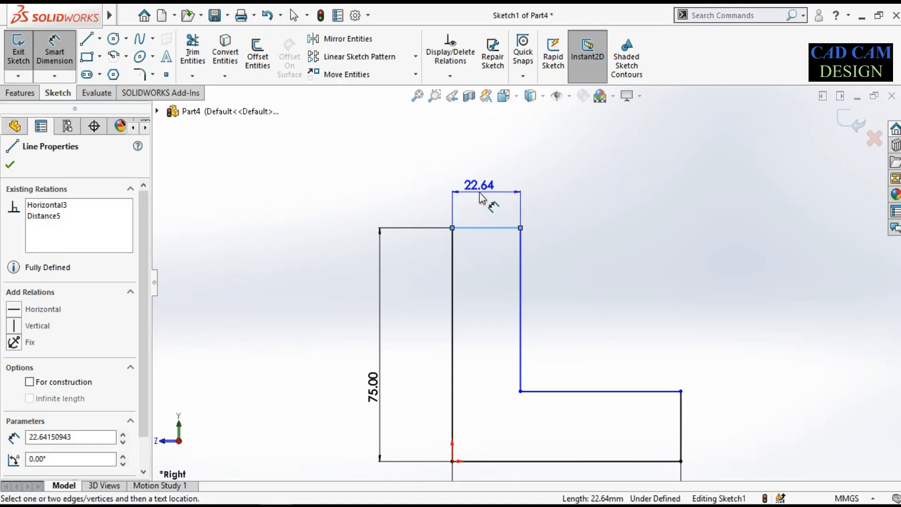
{"action": "left_click", "coordinate": [481, 192]}
{"action": "type", "text": "14"}
{"action": "key", "text": "Return"}
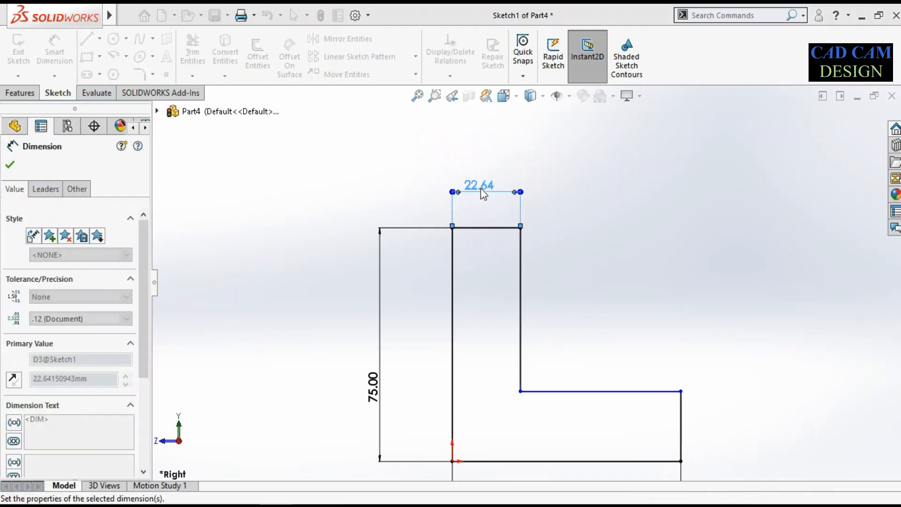
{"action": "key", "text": "f"}
{"action": "scroll", "coordinate": [612, 375], "scroll_direction": "up", "scroll_amount": 2}
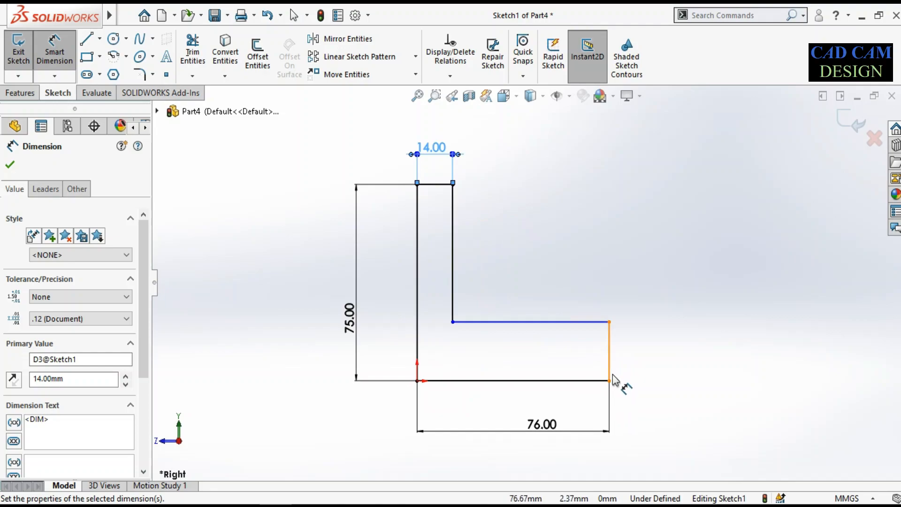
{"action": "right_click", "coordinate": [502, 230]}
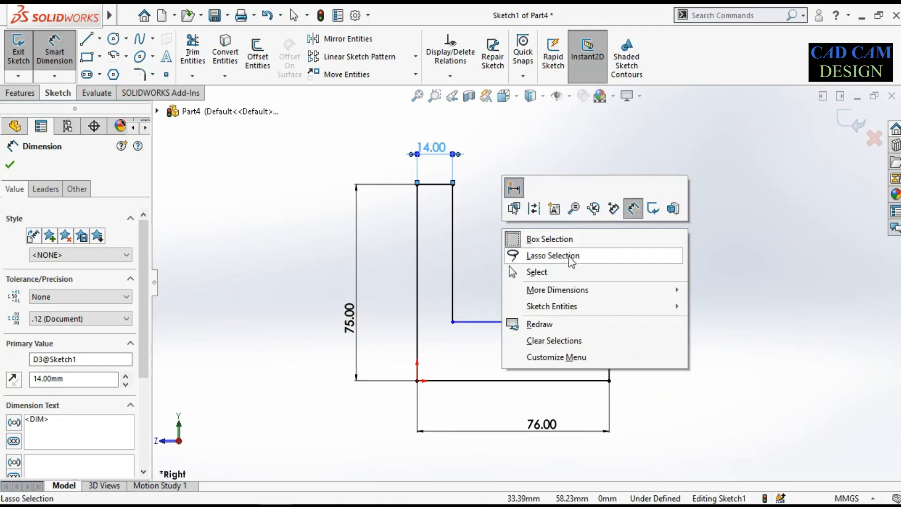
{"action": "left_click", "coordinate": [558, 271]}
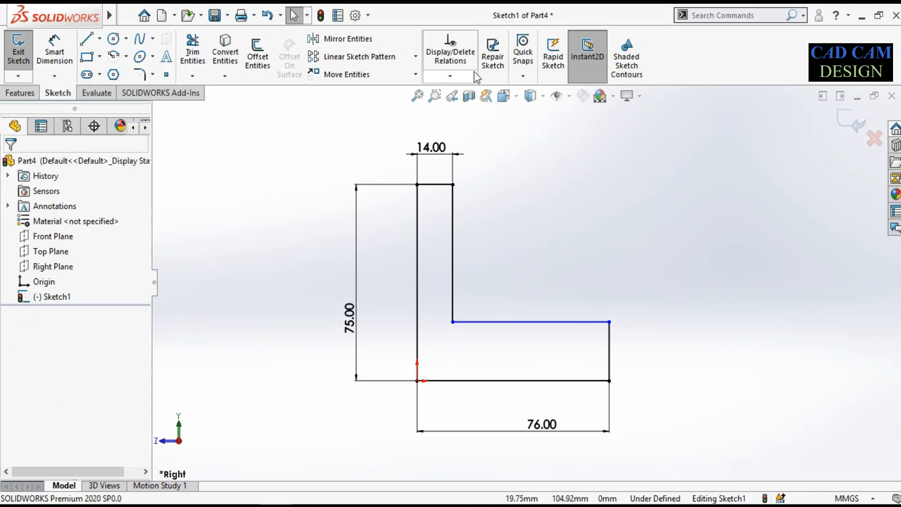
Add an Equal relation between the upright's top edge and the base's vertical end edge
{"action": "left_click", "coordinate": [476, 77]}
{"action": "left_click", "coordinate": [473, 107]}
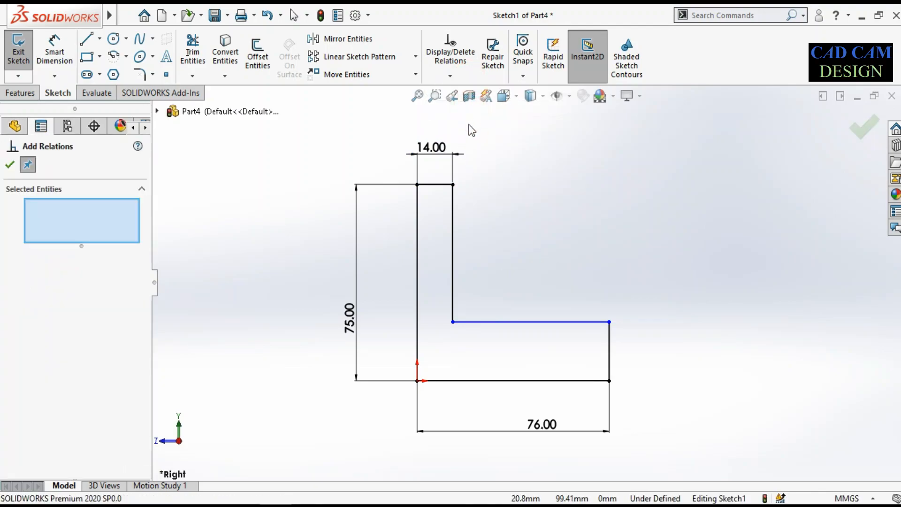
{"action": "left_click", "coordinate": [89, 212]}
{"action": "left_click", "coordinate": [447, 185]}
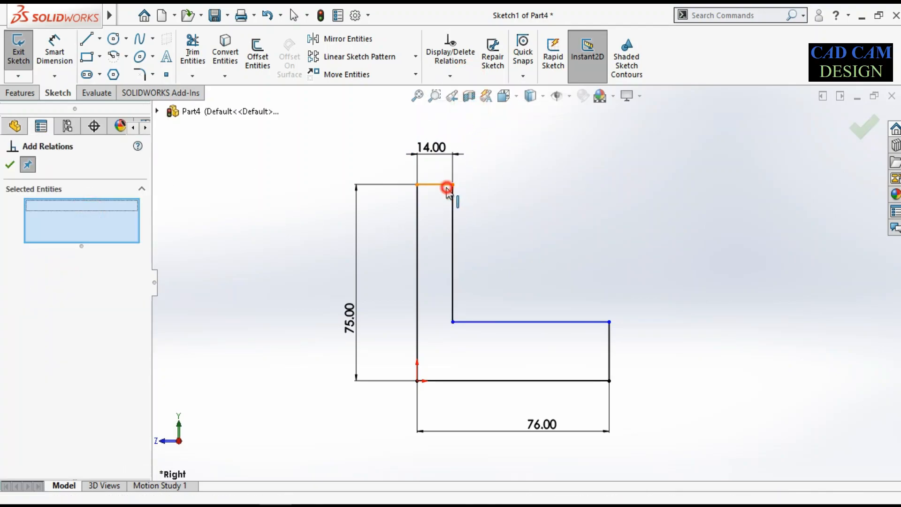
{"action": "left_click", "coordinate": [610, 348]}
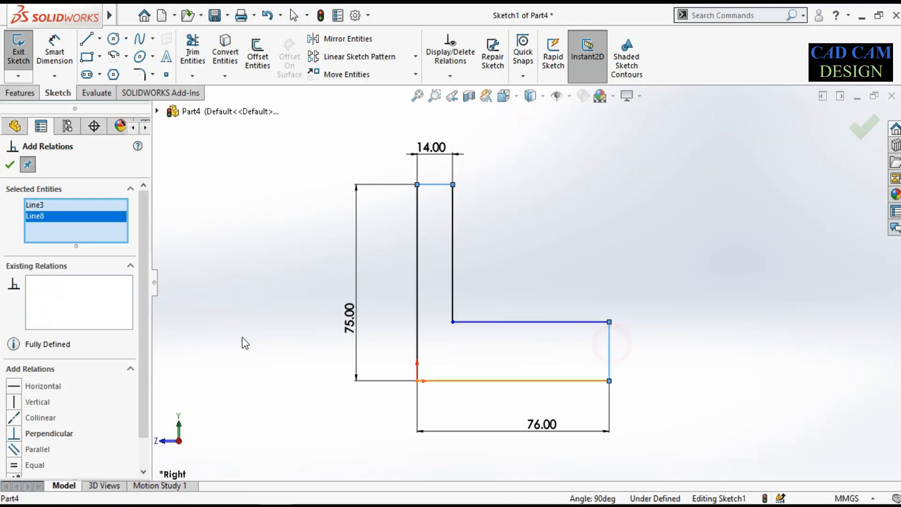
{"action": "left_click", "coordinate": [34, 465]}
{"action": "left_click", "coordinate": [11, 165]}
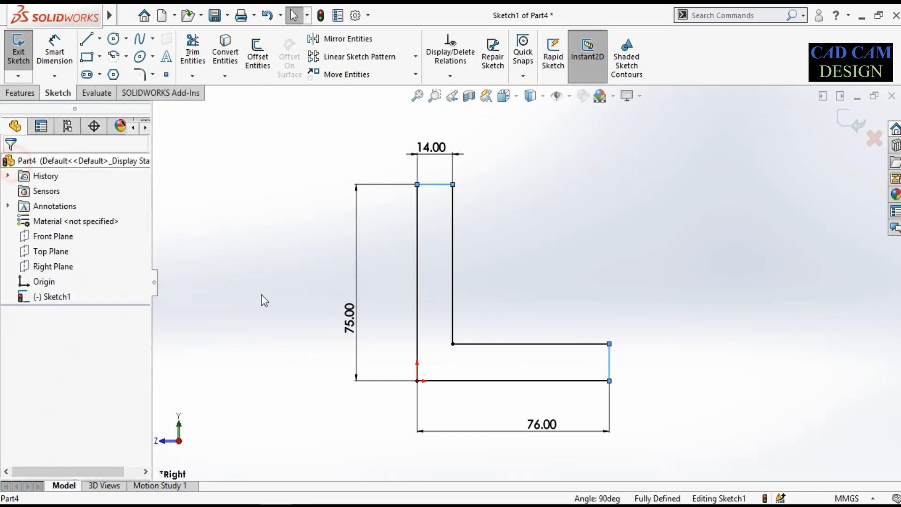
Extrude the L profile as a Mid Plane boss with a depth of 102 mm
{"action": "scroll", "coordinate": [309, 295], "scroll_direction": "up", "scroll_amount": 2}
{"action": "scroll", "coordinate": [542, 255], "scroll_direction": "up", "scroll_amount": 2}
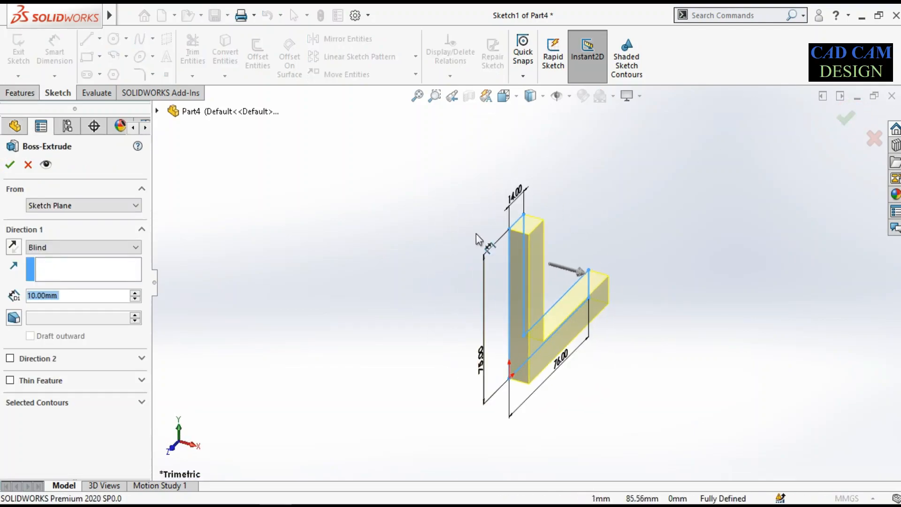
{"action": "left_click", "coordinate": [78, 248]}
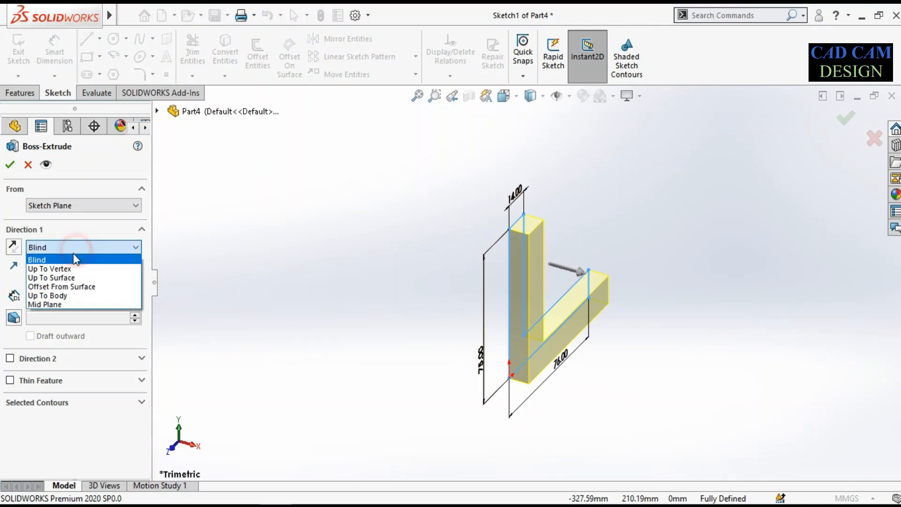
{"action": "left_click", "coordinate": [69, 304]}
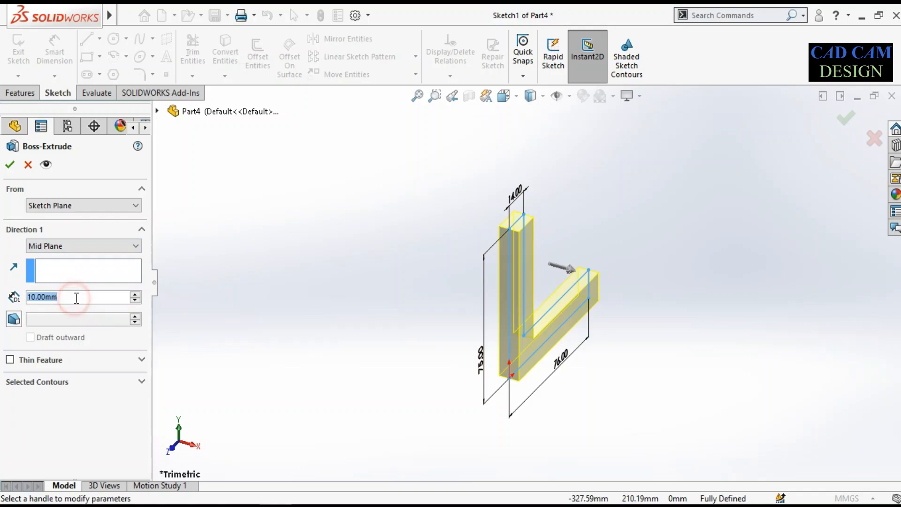
{"action": "type", "text": "102"}
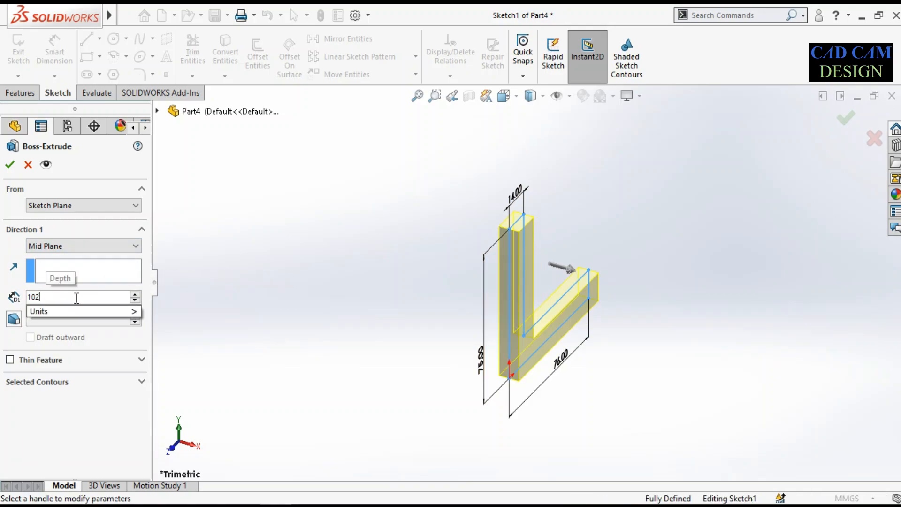
{"action": "key", "text": "Return"}
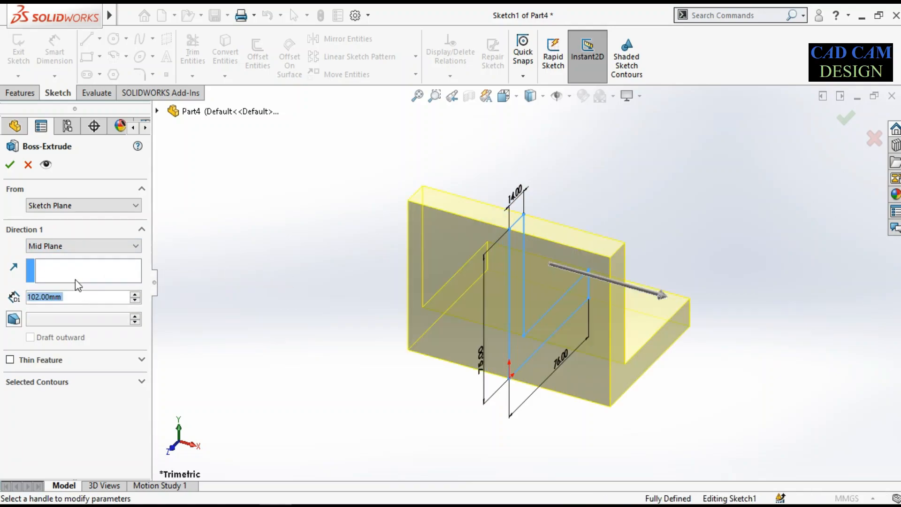
{"action": "middle_click_drag", "start_coordinate": [447, 290], "coordinate": [353, 293]}
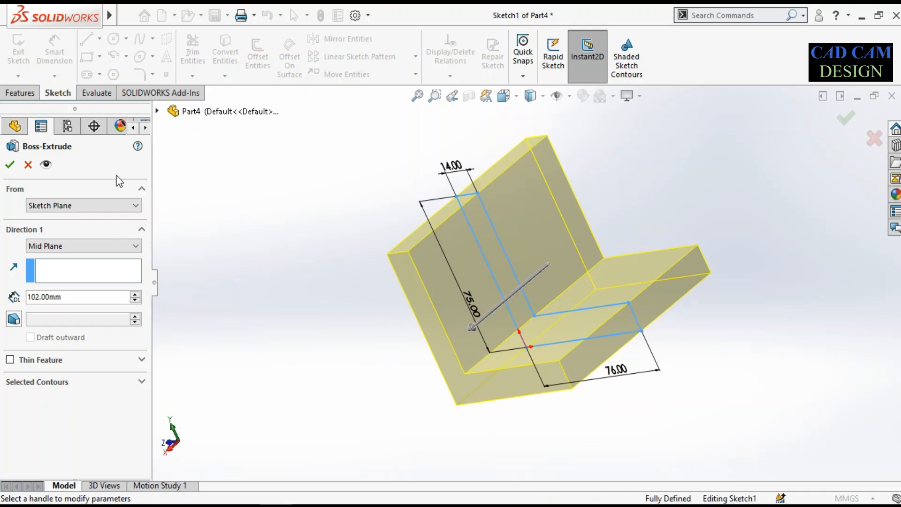
{"action": "left_click", "coordinate": [9, 165]}
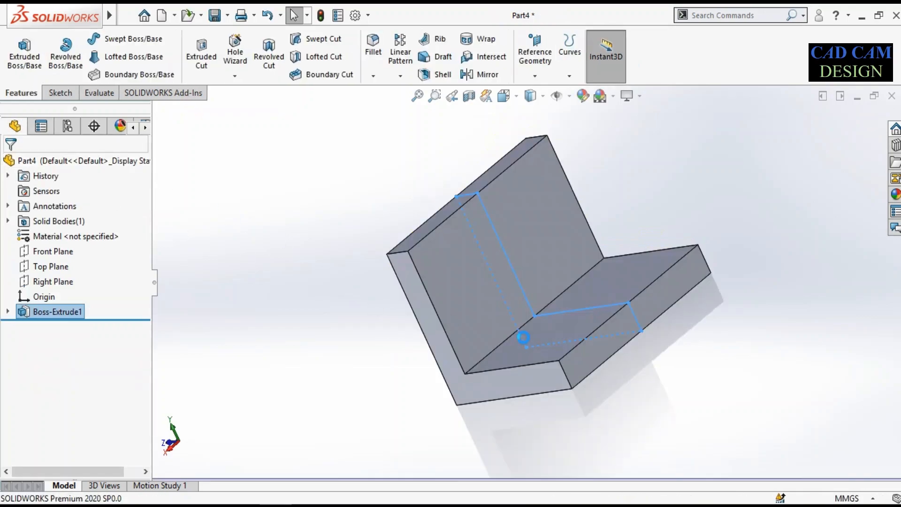
Inspect the extruded bracket from several angles and check the rib and its dimensions in the reference drawing in Paint
{"action": "middle_click_drag", "start_coordinate": [522, 348], "coordinate": [535, 281]}
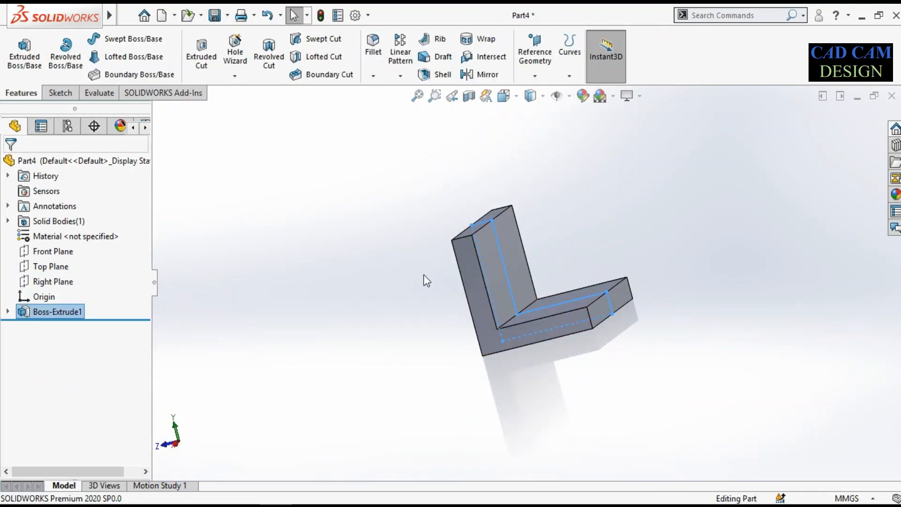
{"action": "middle_click_drag", "start_coordinate": [573, 323], "coordinate": [531, 409]}
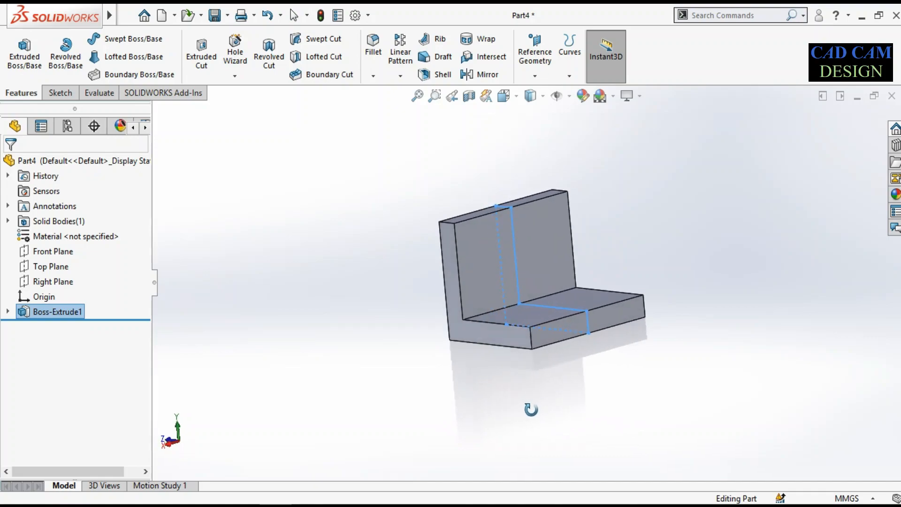
{"action": "left_click", "coordinate": [474, 419]}
{"action": "scroll", "coordinate": [522, 303], "scroll_direction": "down", "scroll_amount": 2}
{"action": "middle_click_drag", "start_coordinate": [522, 302], "coordinate": [535, 340]}
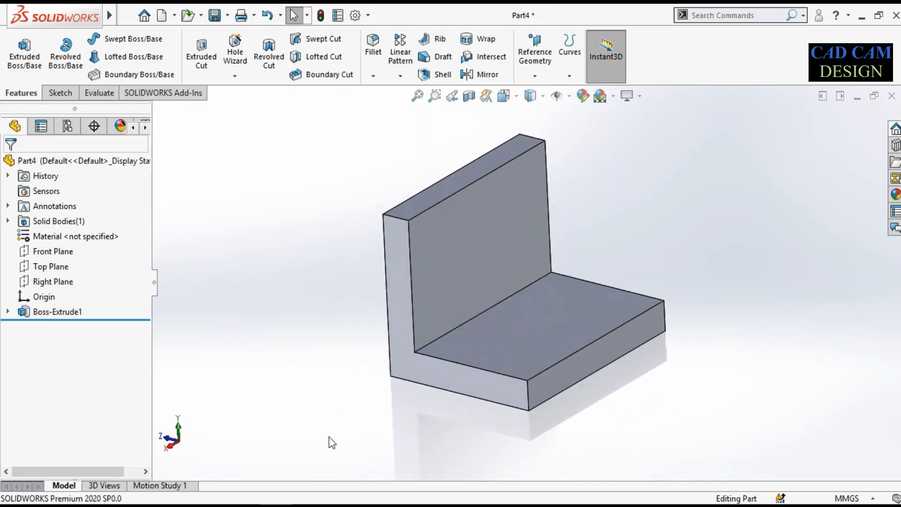
{"action": "left_click", "coordinate": [308, 506]}
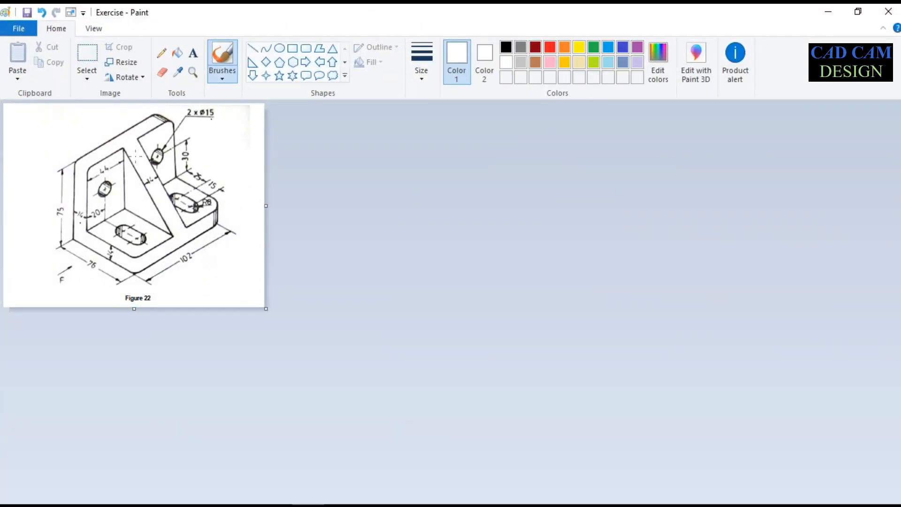
{"action": "left_click", "coordinate": [828, 11]}
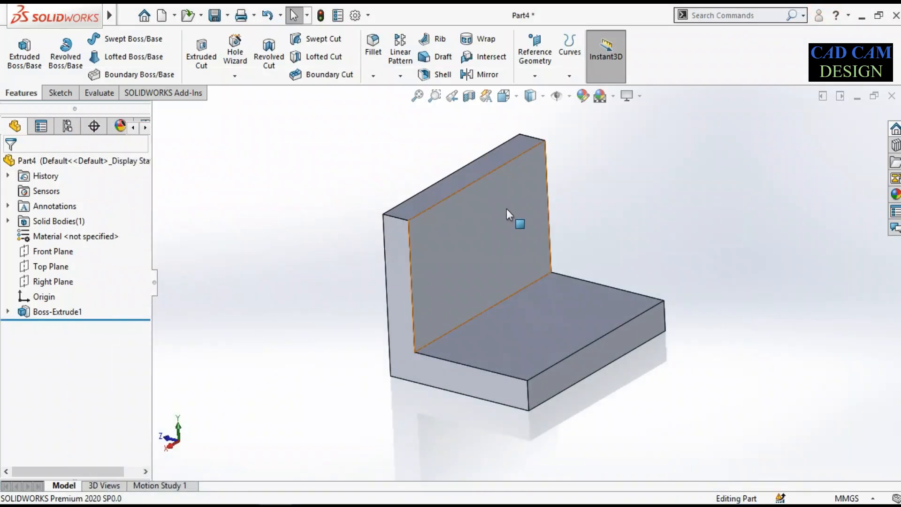
{"action": "left_click", "coordinate": [308, 506]}
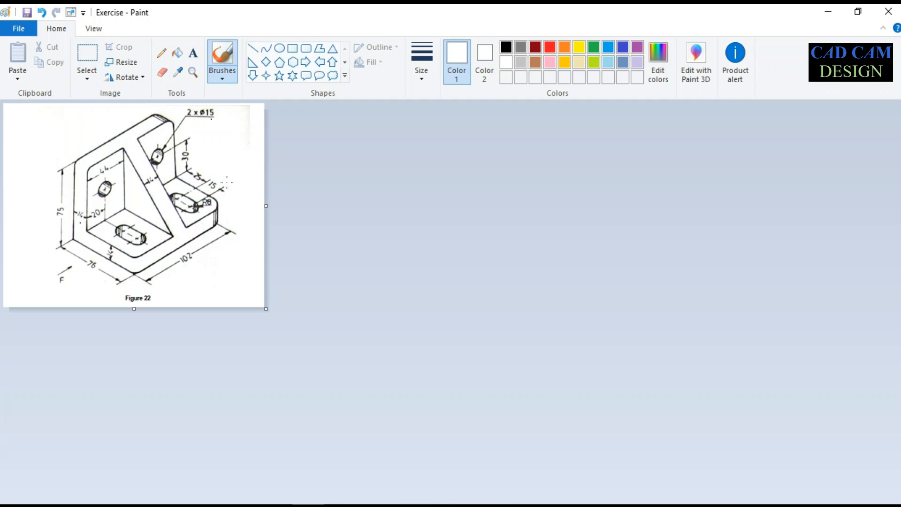
{"action": "left_click", "coordinate": [828, 11]}
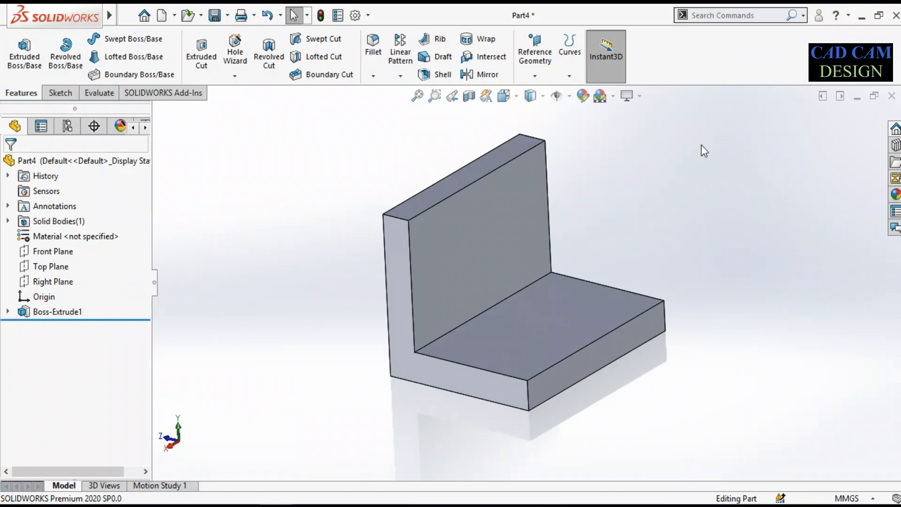
Start a Rib on the Right Plane and sketch its profile line from the upright's top inner corner to the base's top outer corner
{"action": "left_click", "coordinate": [37, 280]}
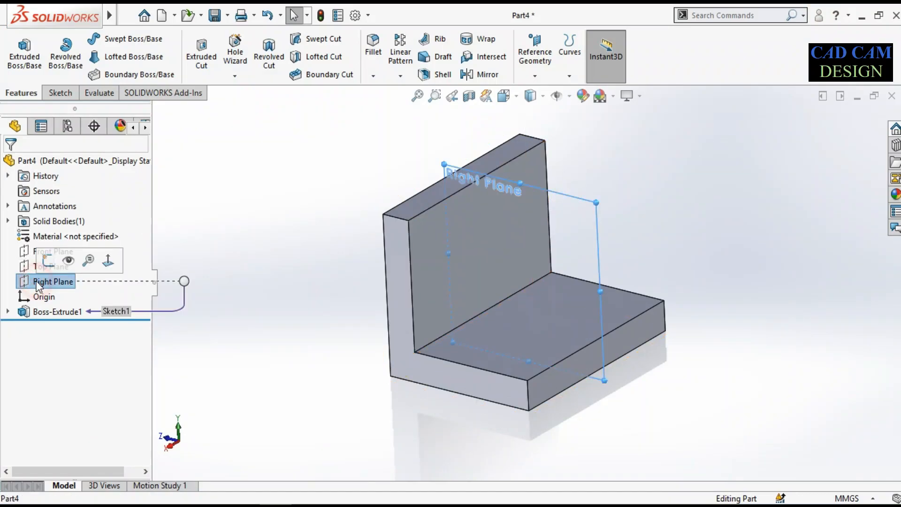
{"action": "left_click", "coordinate": [443, 39]}
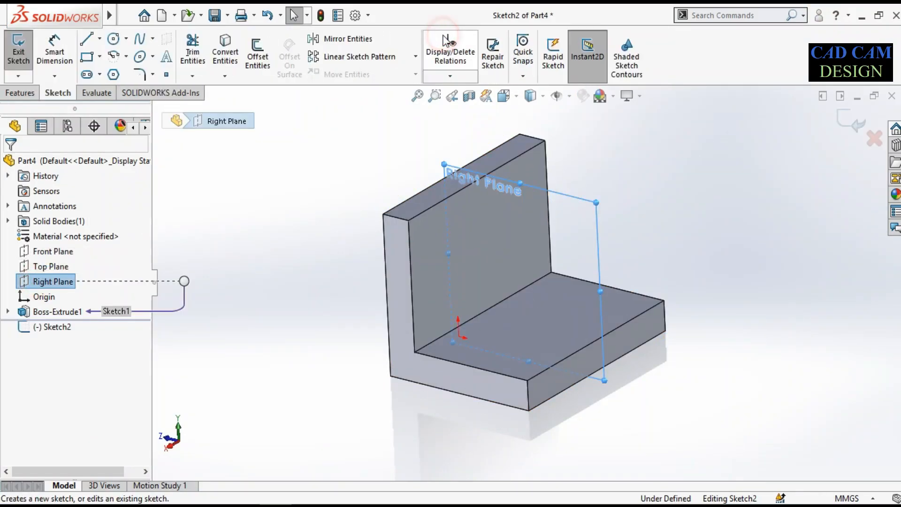
{"action": "left_click", "coordinate": [61, 328]}
{"action": "left_click", "coordinate": [94, 313]}
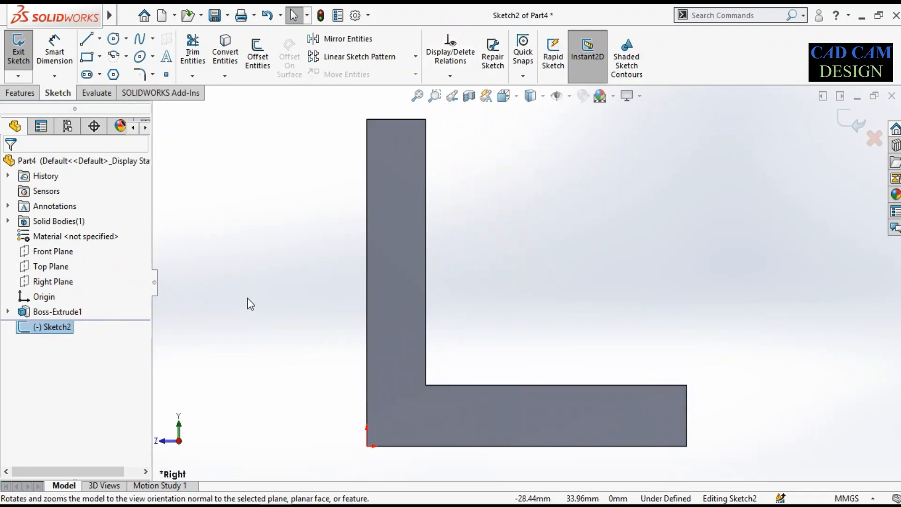
{"action": "left_click", "coordinate": [86, 38]}
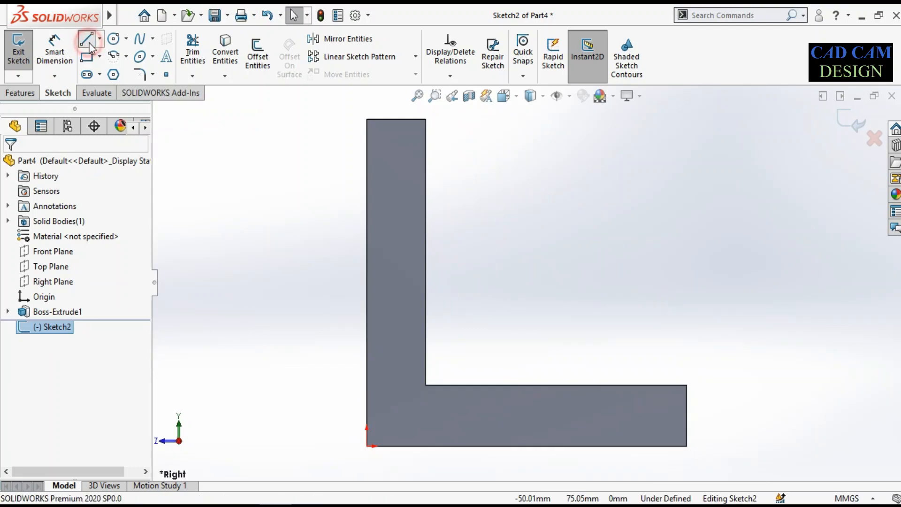
{"action": "left_click", "coordinate": [426, 119]}
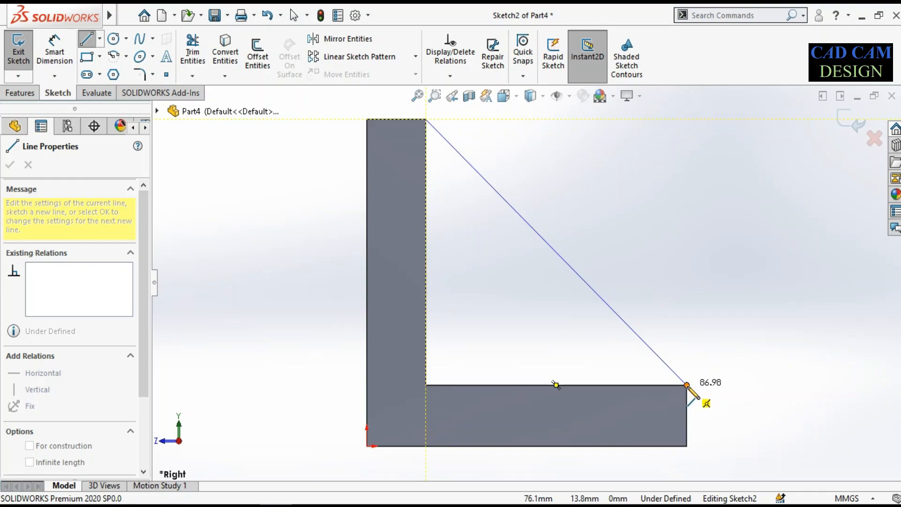
{"action": "left_click", "coordinate": [687, 384]}
{"action": "right_click", "coordinate": [706, 299]}
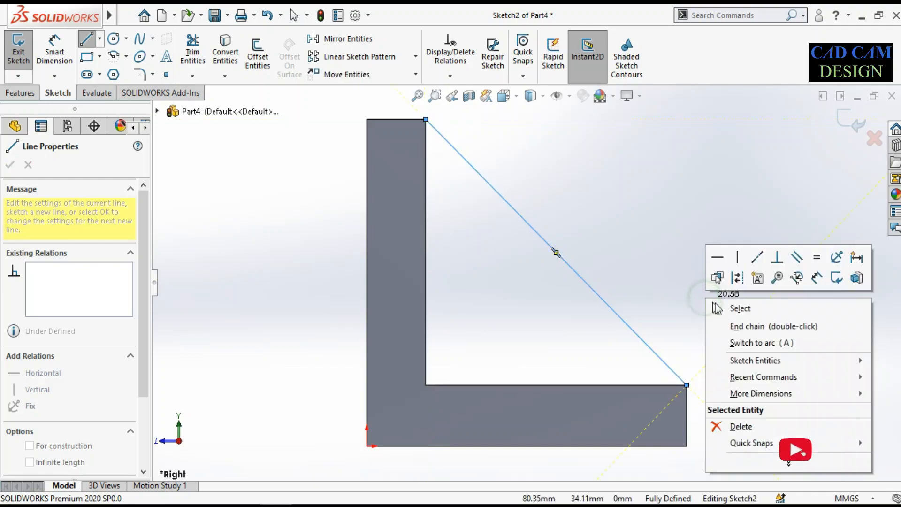
{"action": "left_click", "coordinate": [719, 306]}
{"action": "mouse_move", "coordinate": [684, 281]}
{"action": "middle_mouse_down"}
{"action": "mouse_move", "coordinate": [658, 296]}
{"action": "mouse_move", "coordinate": [554, 216]}
{"action": "middle_mouse_up"}
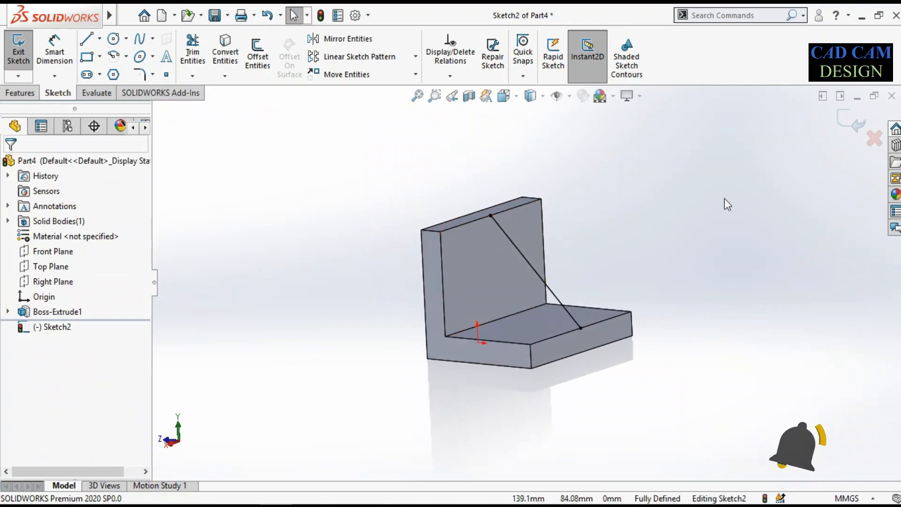
{"action": "left_click", "coordinate": [843, 123]}
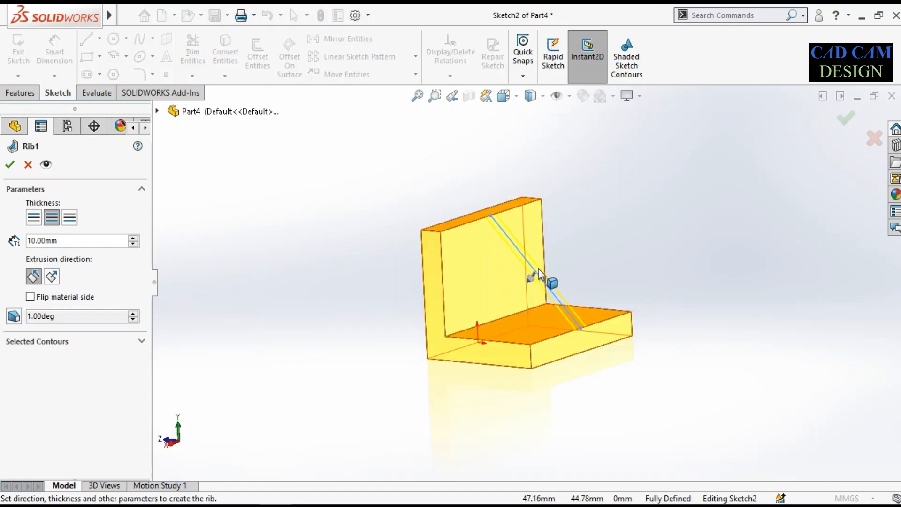
Preview the rib's one-sided thickness options and the normal-to-sketch direction, returning to both-sides thickness and parallel-to-sketch extrusion
{"action": "scroll", "coordinate": [539, 269], "scroll_direction": "down", "scroll_amount": 2}
{"action": "middle_click_drag", "start_coordinate": [527, 282], "coordinate": [669, 275]}
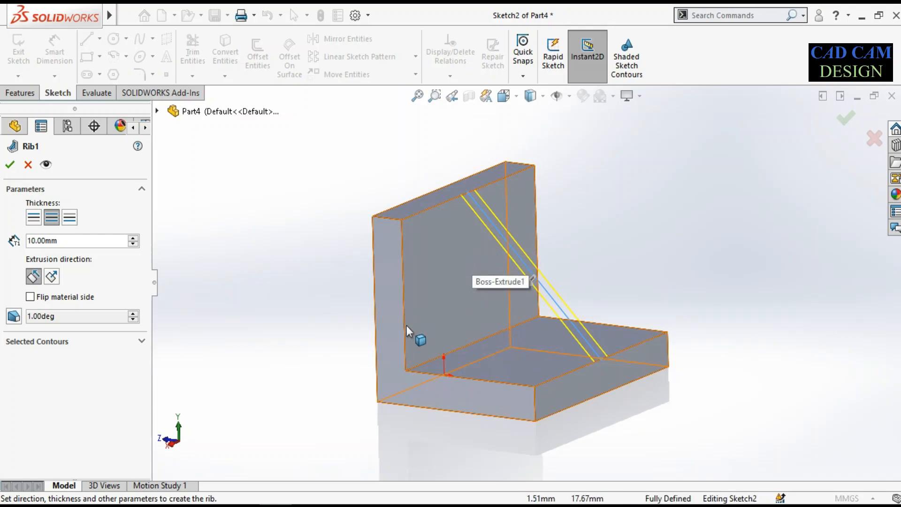
{"action": "left_click", "coordinate": [35, 219]}
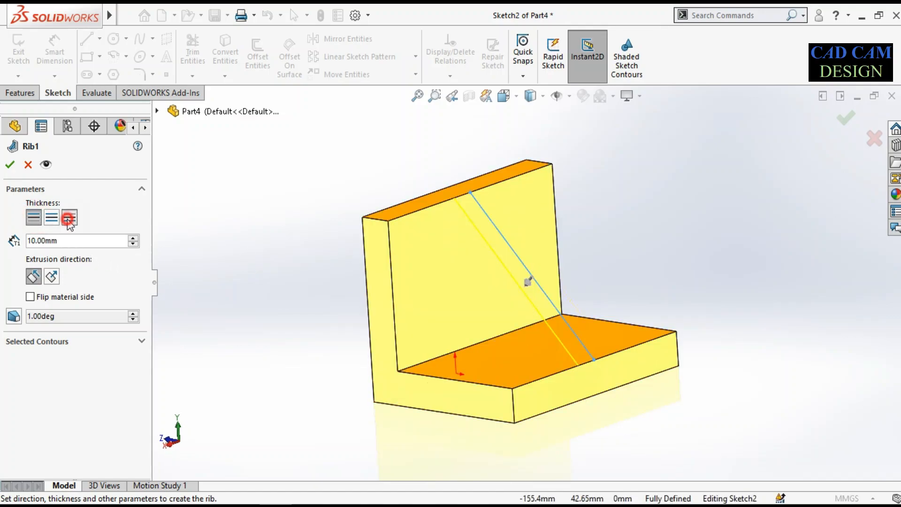
{"action": "left_click", "coordinate": [69, 218]}
{"action": "left_click", "coordinate": [51, 217]}
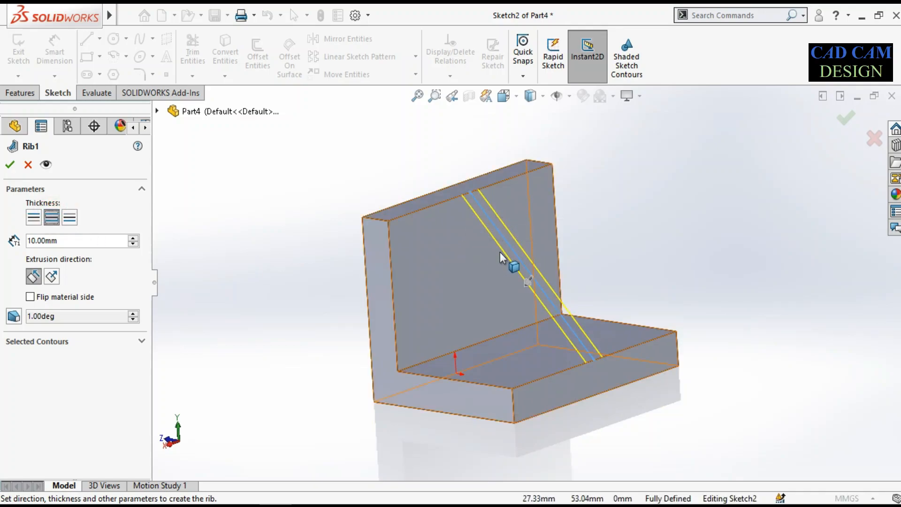
{"action": "left_click", "coordinate": [50, 277]}
{"action": "left_click", "coordinate": [33, 277]}
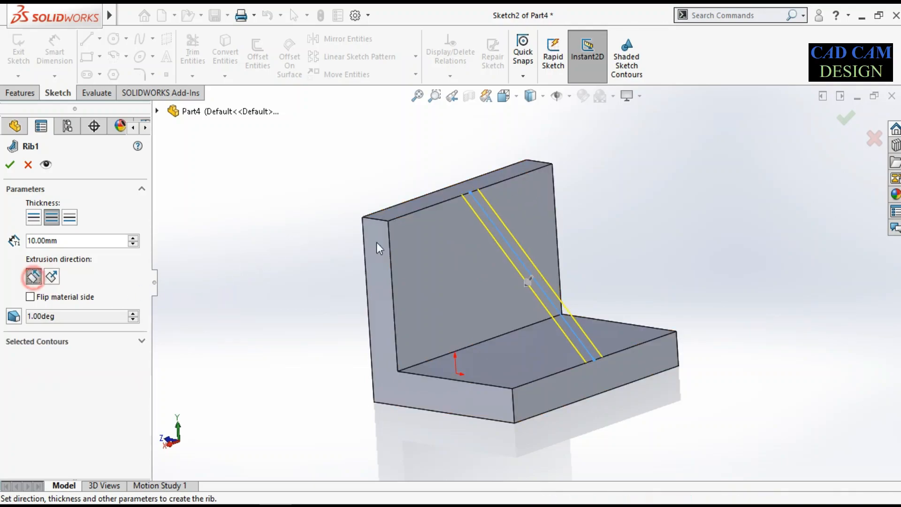
Set the rib's thickness to 14 mm and create the rib between the upright and the base
{"action": "middle_click_drag", "start_coordinate": [510, 266], "coordinate": [471, 285]}
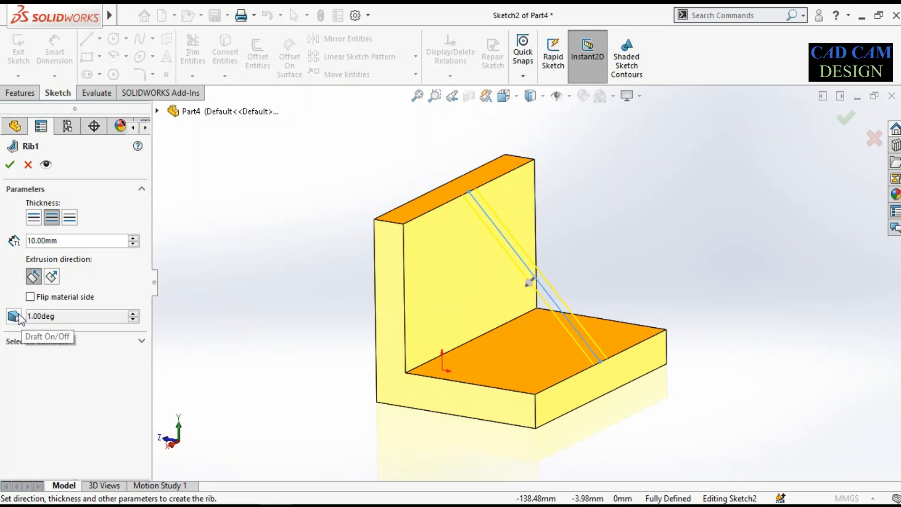
{"action": "mouse_move", "coordinate": [357, 254]}
{"action": "middle_mouse_down"}
{"action": "mouse_move", "coordinate": [404, 252]}
{"action": "mouse_move", "coordinate": [378, 276]}
{"action": "mouse_move", "coordinate": [514, 288]}
{"action": "middle_mouse_up"}
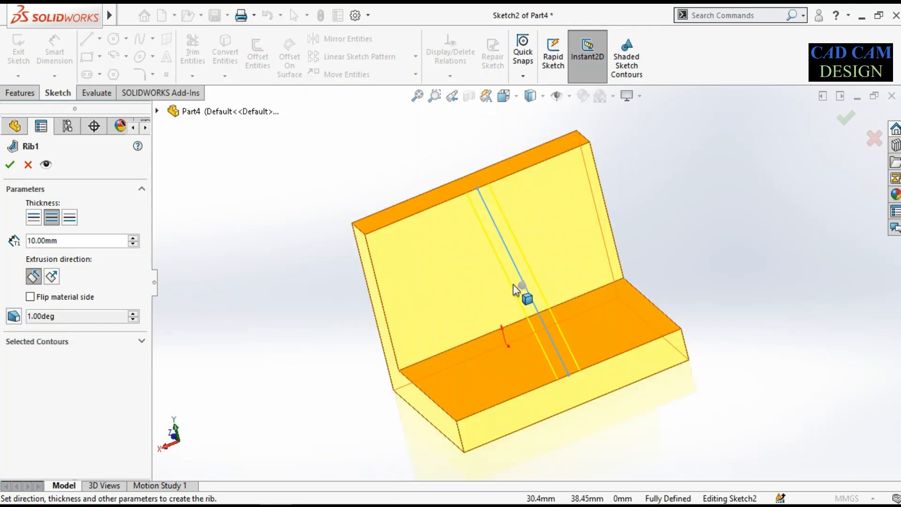
{"action": "scroll", "coordinate": [449, 294], "scroll_direction": "up", "scroll_amount": 1}
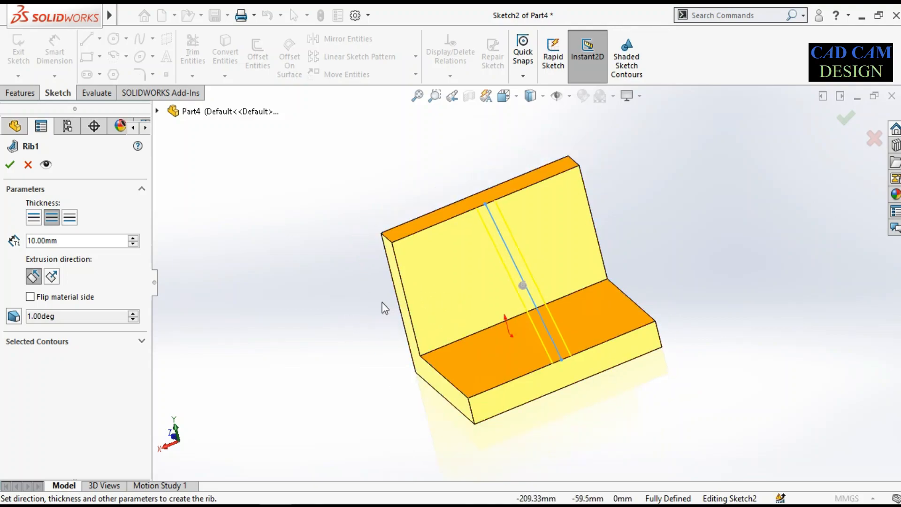
{"action": "middle_click_drag", "start_coordinate": [379, 308], "coordinate": [413, 298]}
{"action": "left_click", "coordinate": [68, 241]}
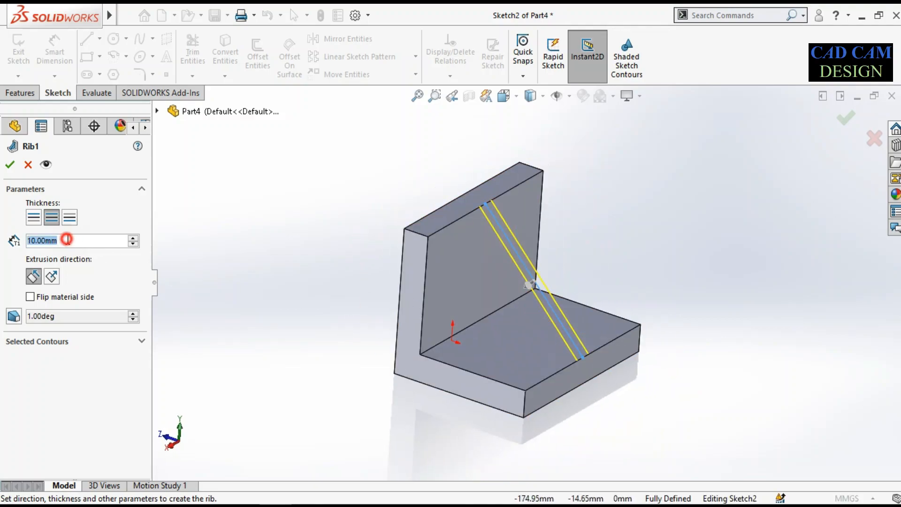
{"action": "type", "text": "14"}
{"action": "key", "text": "Return"}
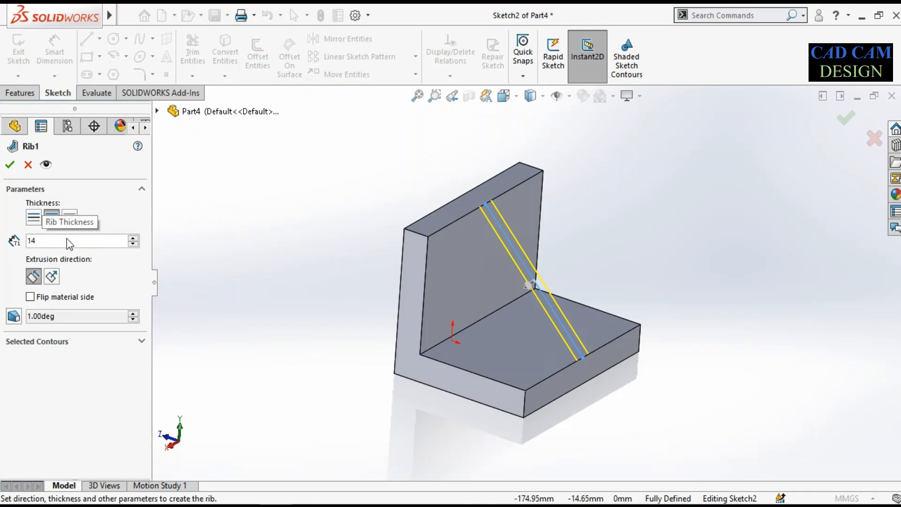
{"action": "left_click", "coordinate": [10, 164]}
Inspect the finished rib and review its thickness, extrusion direction and contour settings in its feature definition
{"action": "scroll", "coordinate": [381, 323], "scroll_direction": "down", "scroll_amount": 2}
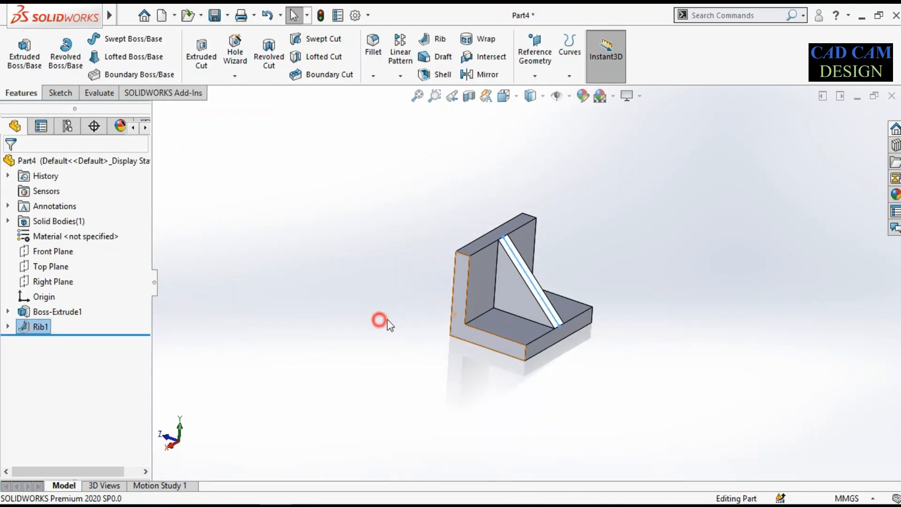
{"action": "middle_click_drag", "start_coordinate": [381, 323], "coordinate": [552, 254]}
{"action": "left_click", "coordinate": [40, 327]}
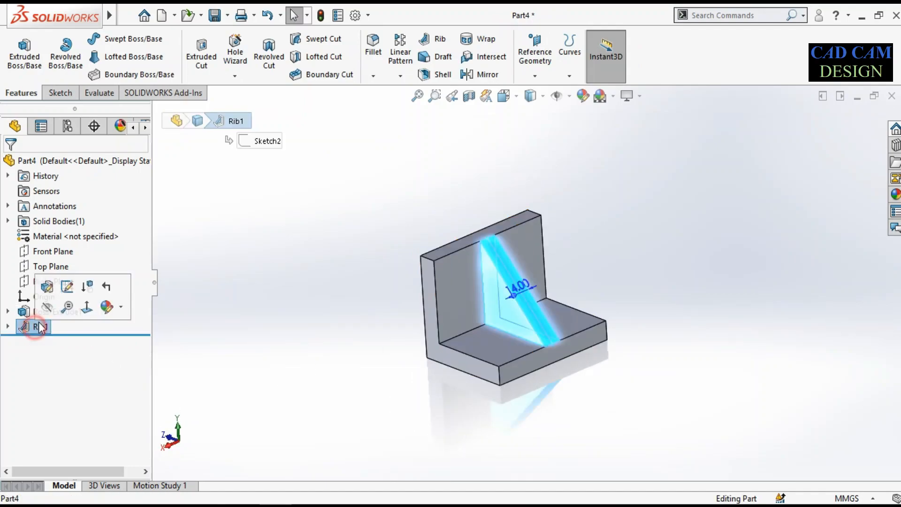
{"action": "left_click", "coordinate": [66, 284]}
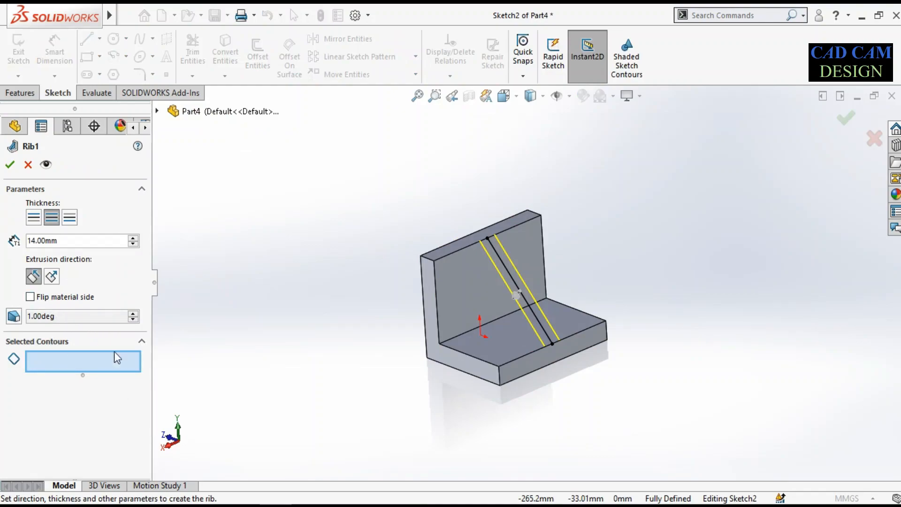
{"action": "left_click", "coordinate": [8, 165]}
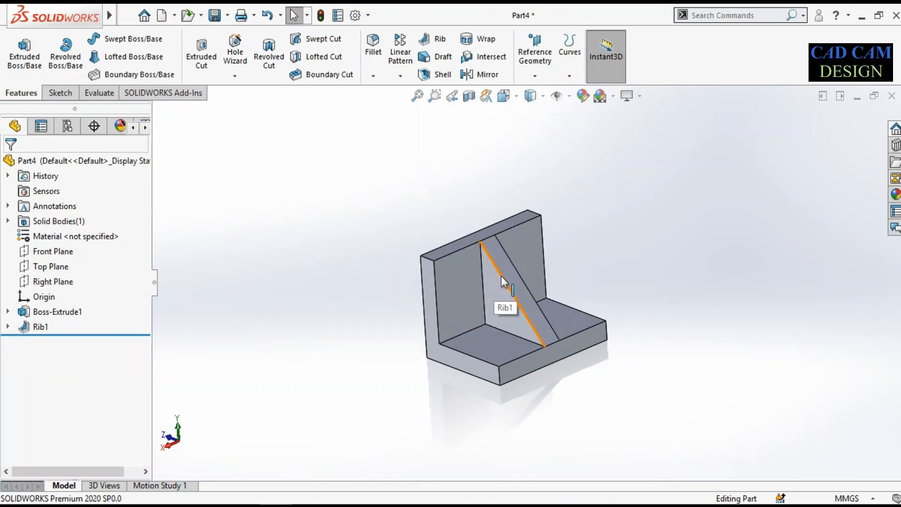
Compare the ribbed bracket with the reference drawing in Paint and check the size and position dimensions of the upright's two holes
{"action": "middle_click_drag", "start_coordinate": [506, 300], "coordinate": [529, 316]}
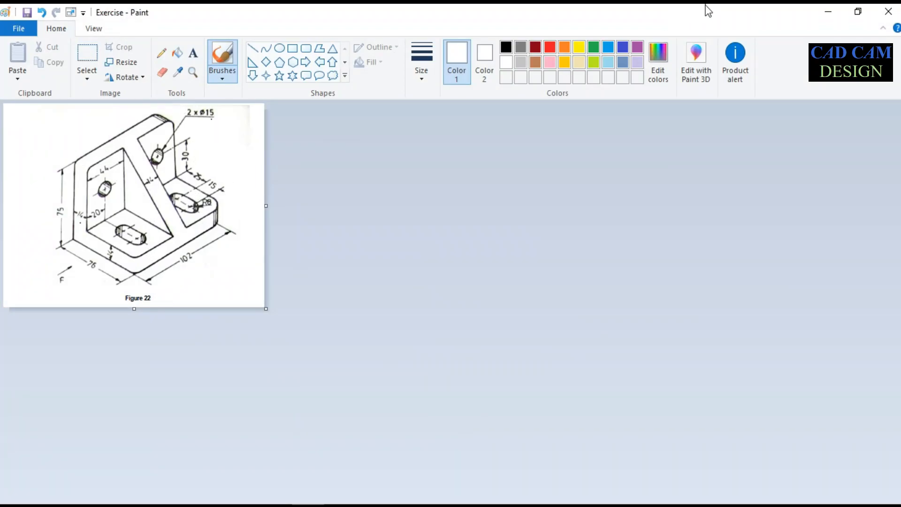
{"action": "left_click", "coordinate": [823, 12]}
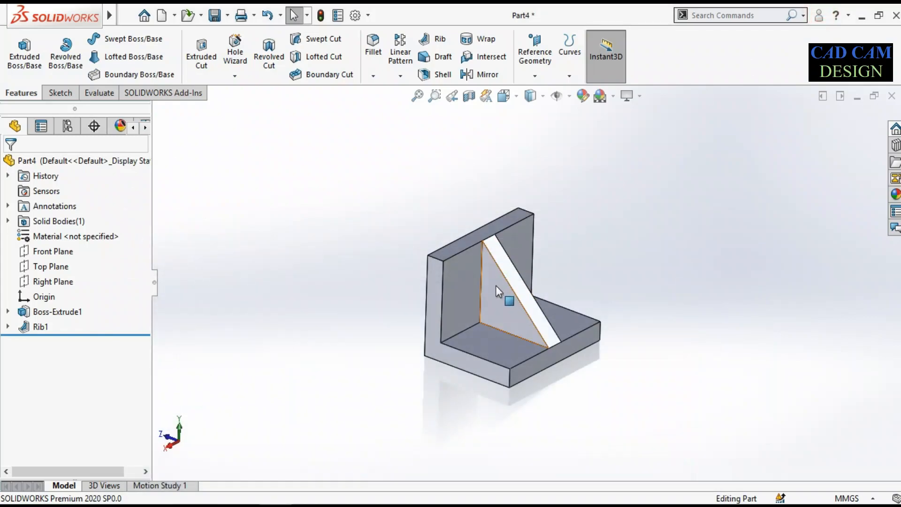
{"action": "middle_click_drag", "start_coordinate": [497, 286], "coordinate": [484, 283]}
{"action": "left_click", "coordinate": [308, 505]}
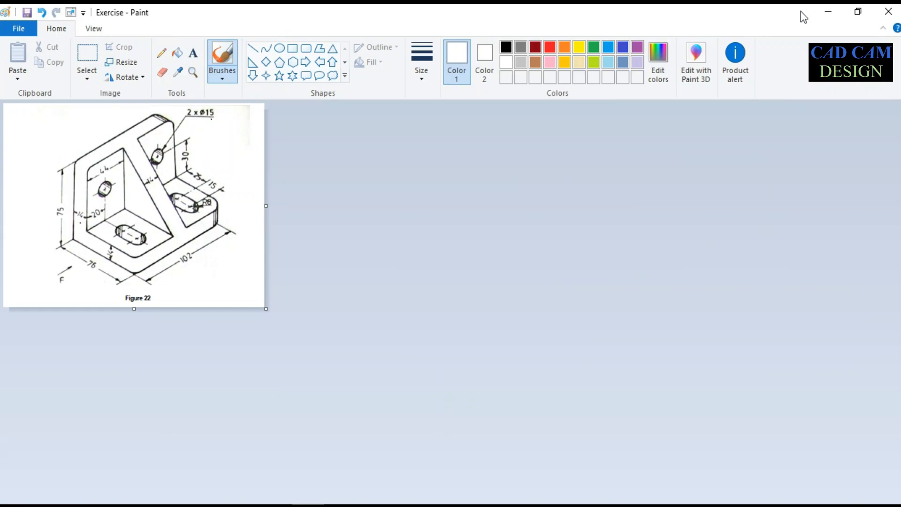
{"action": "left_click", "coordinate": [827, 12]}
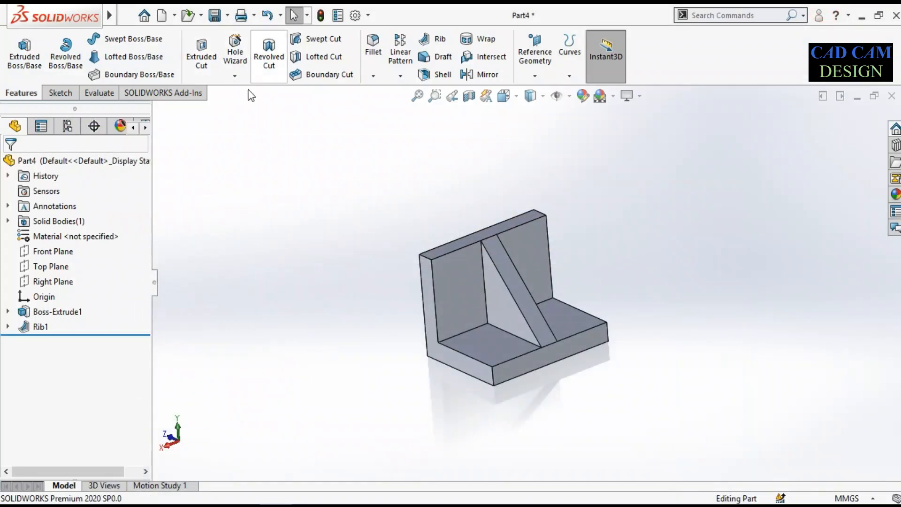
{"action": "left_click", "coordinate": [308, 505]}
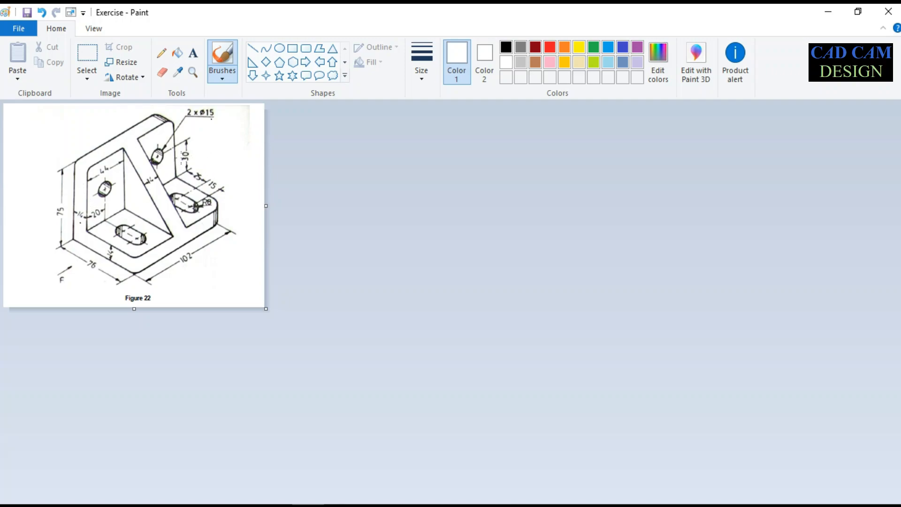
{"action": "left_click", "coordinate": [192, 153]}
{"action": "left_click", "coordinate": [194, 156]}
{"action": "left_click", "coordinate": [193, 151]}
{"action": "left_click", "coordinate": [841, 11]}
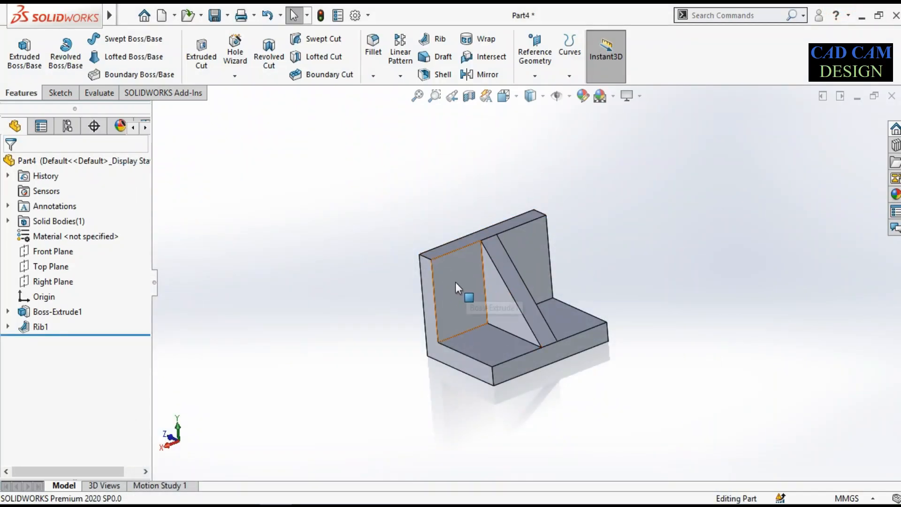
Configure a plain Hole Wizard hole with the ISO standard, the Drill sizes type and a size of Ø15.0
{"action": "left_click", "coordinate": [235, 76]}
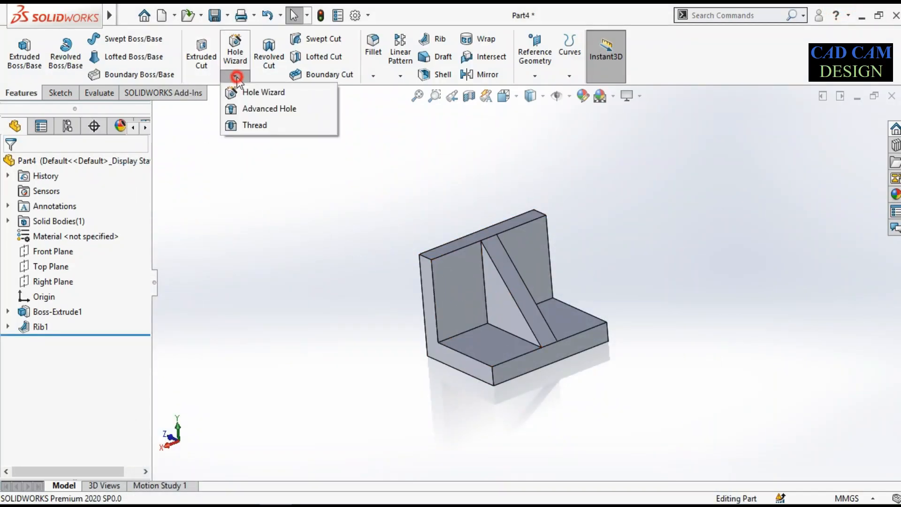
{"action": "left_click", "coordinate": [258, 92]}
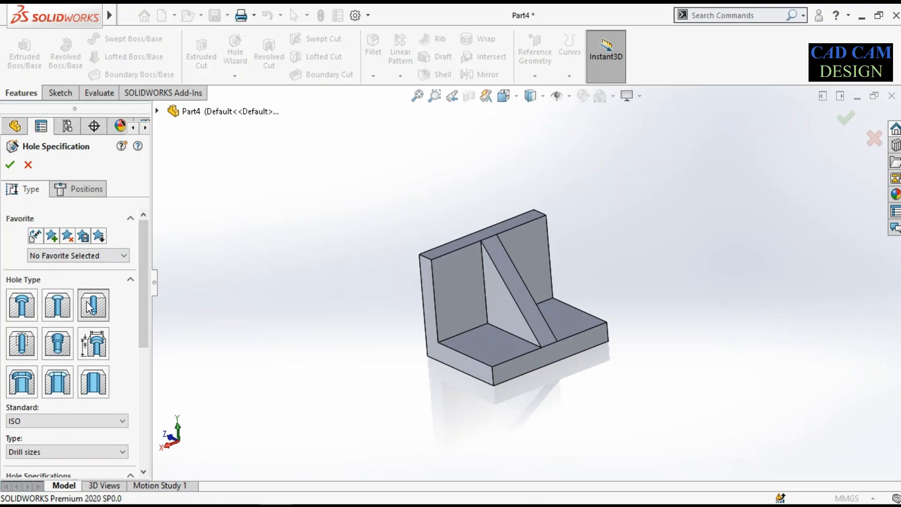
{"action": "left_click", "coordinate": [92, 305]}
{"action": "left_click_drag", "start_coordinate": [146, 260], "coordinate": [142, 324]}
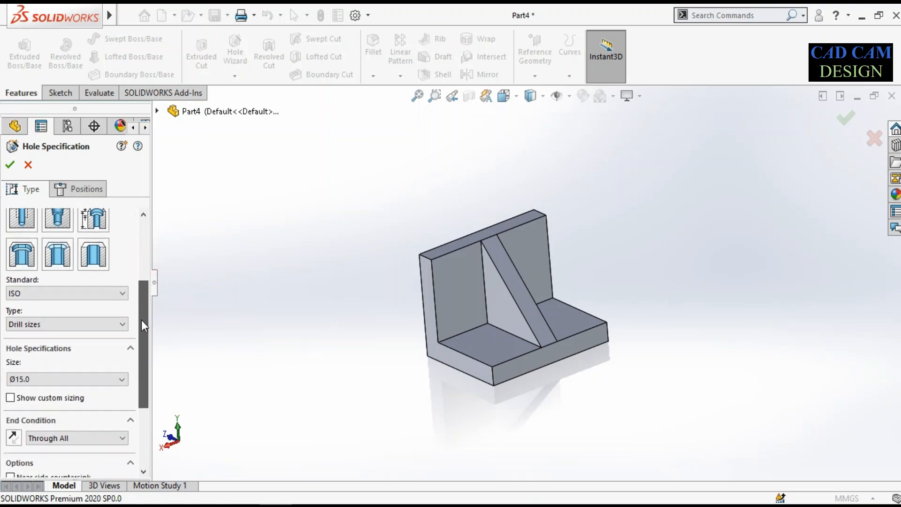
{"action": "left_click", "coordinate": [49, 292]}
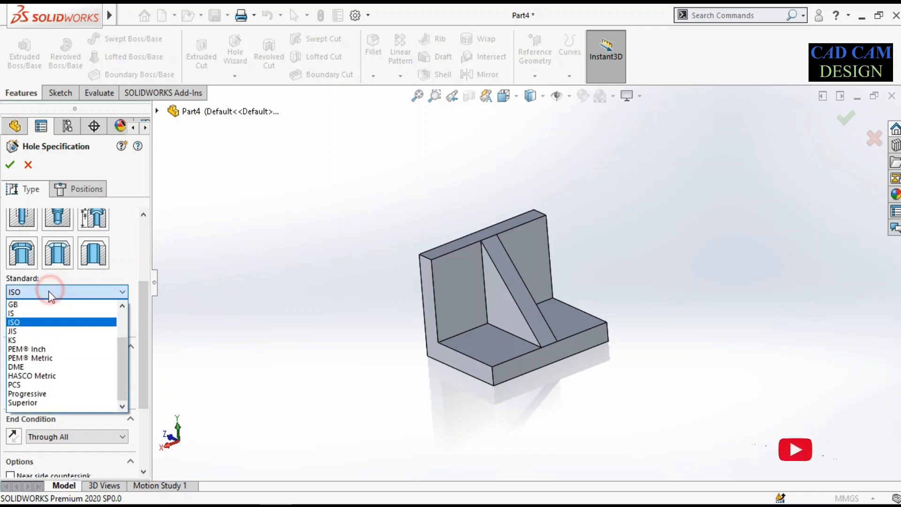
{"action": "left_click", "coordinate": [41, 323]}
{"action": "left_click", "coordinate": [46, 323]}
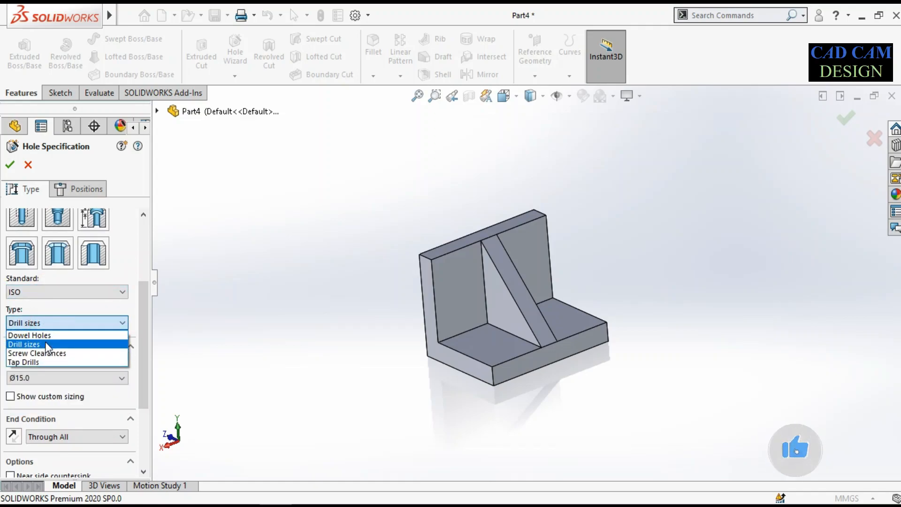
{"action": "left_click", "coordinate": [45, 345]}
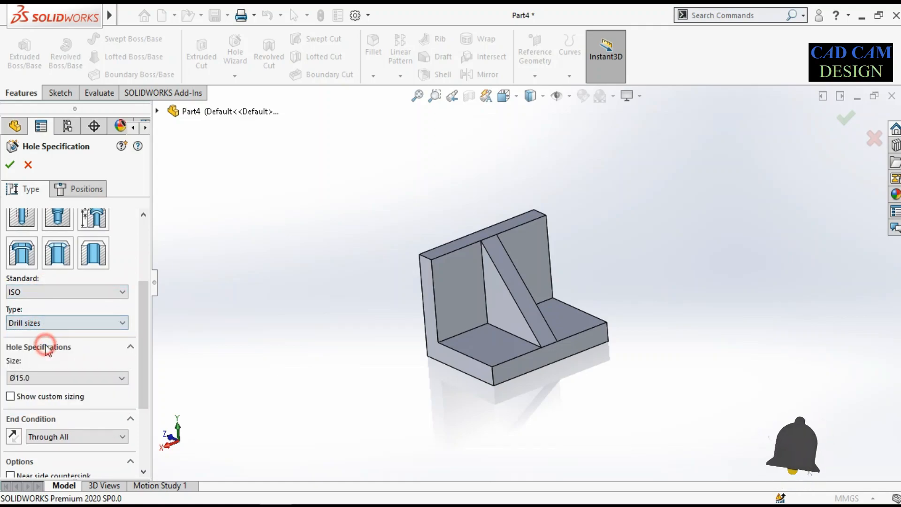
{"action": "left_click", "coordinate": [47, 377]}
{"action": "left_click", "coordinate": [40, 392]}
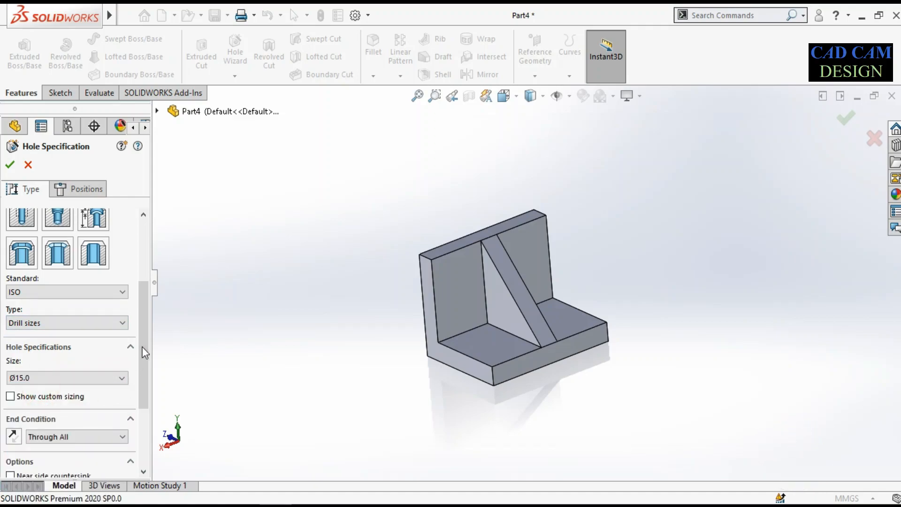
{"action": "scroll", "coordinate": [139, 366], "scroll_direction": "down", "scroll_amount": 3}
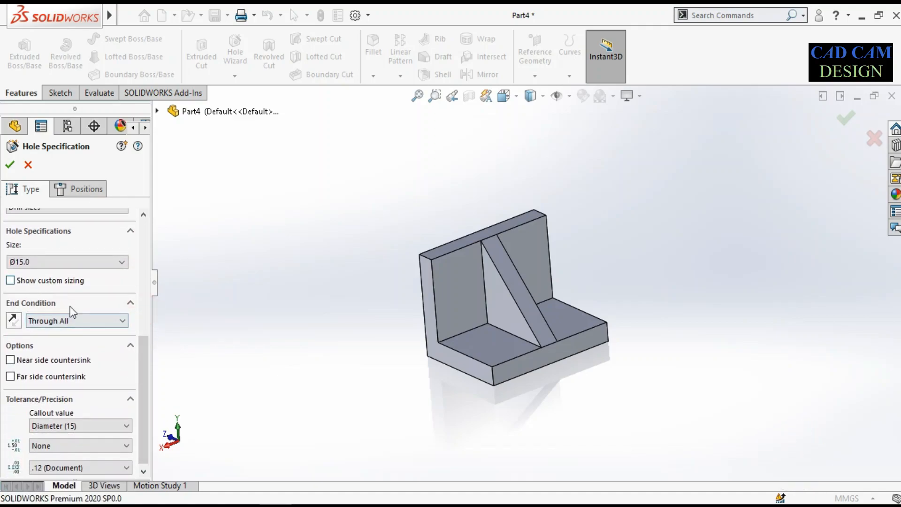
{"action": "left_click_drag", "start_coordinate": [143, 383], "coordinate": [164, 210]}
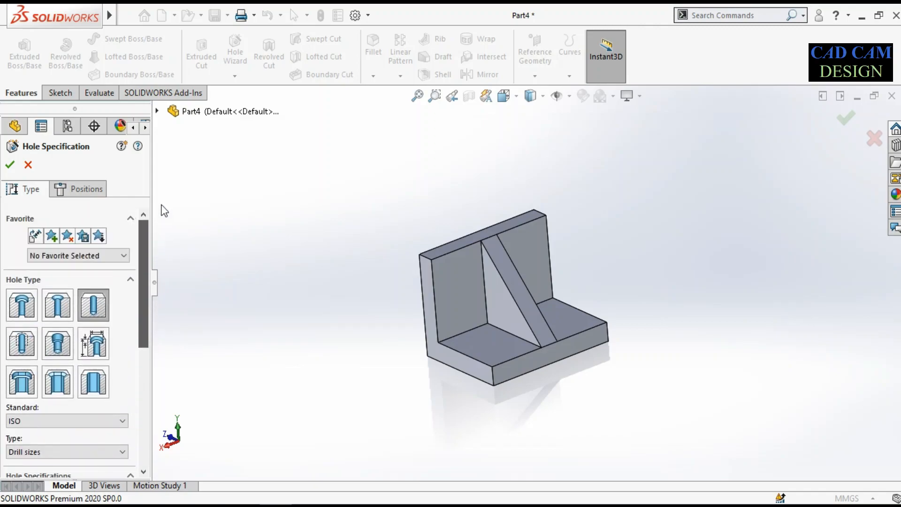
Position the holes with a 3D sketch, placing one hole point on the upright's inner face on each side of the rib
{"action": "left_click", "coordinate": [86, 192]}
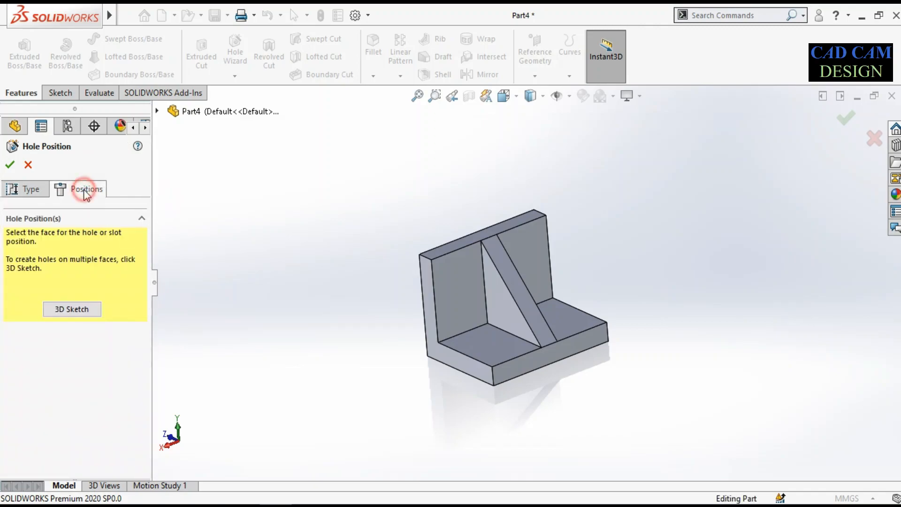
{"action": "left_click", "coordinate": [72, 309]}
{"action": "left_click", "coordinate": [455, 288]}
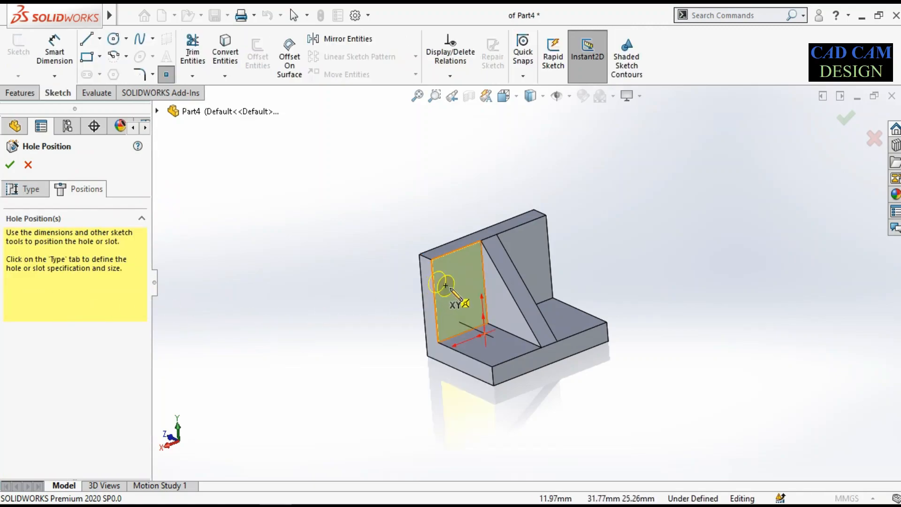
{"action": "scroll", "coordinate": [430, 290], "scroll_direction": "down", "scroll_amount": 3}
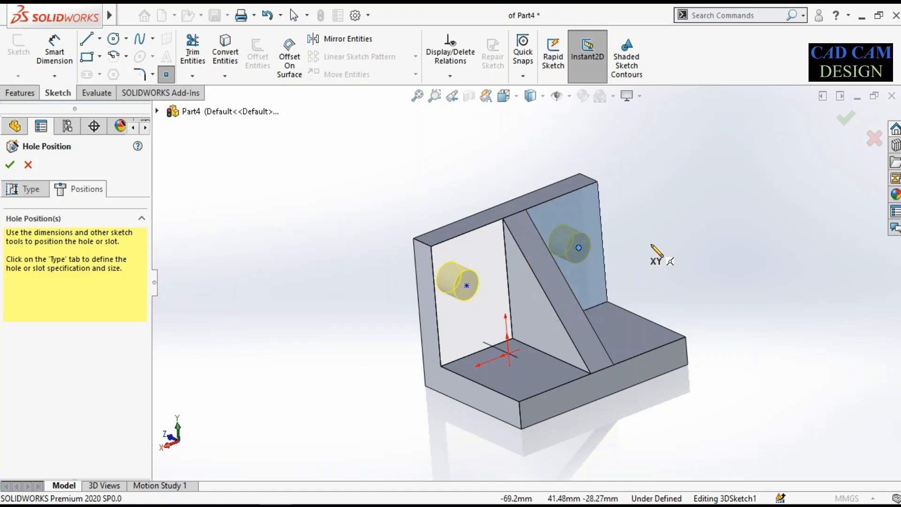
{"action": "scroll", "coordinate": [655, 256], "scroll_direction": "down", "scroll_amount": 3}
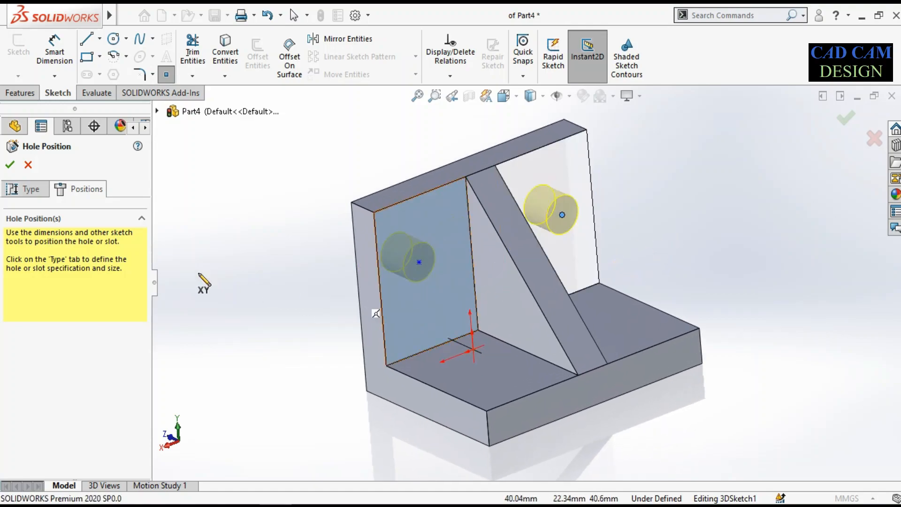
{"action": "left_click", "coordinate": [31, 190]}
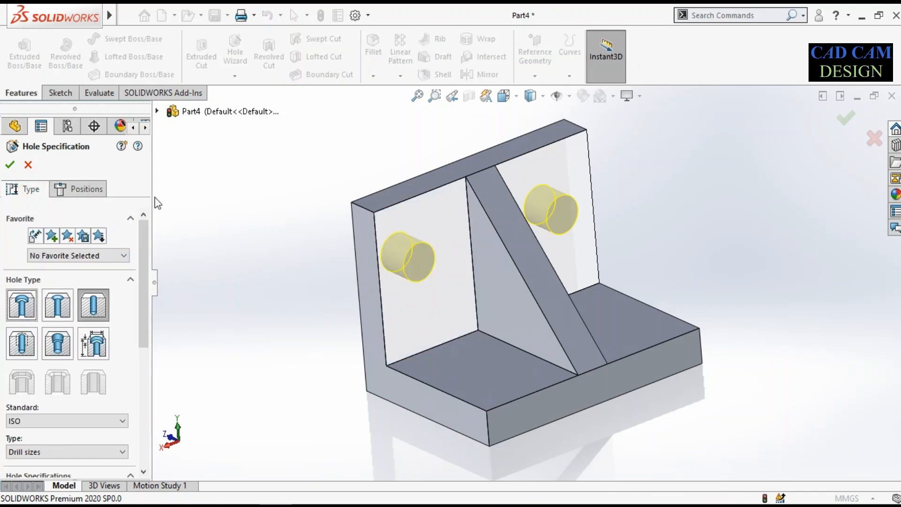
{"action": "left_click", "coordinate": [58, 92]}
{"action": "right_click_drag", "start_coordinate": [211, 323], "coordinate": [221, 249]}
{"action": "middle_click_drag", "start_coordinate": [422, 337], "coordinate": [521, 301]}
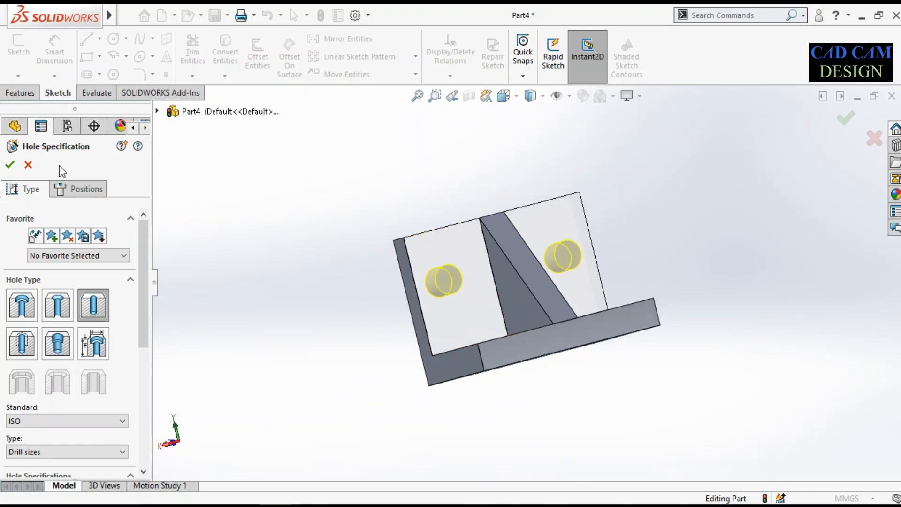
{"action": "left_click", "coordinate": [83, 189]}
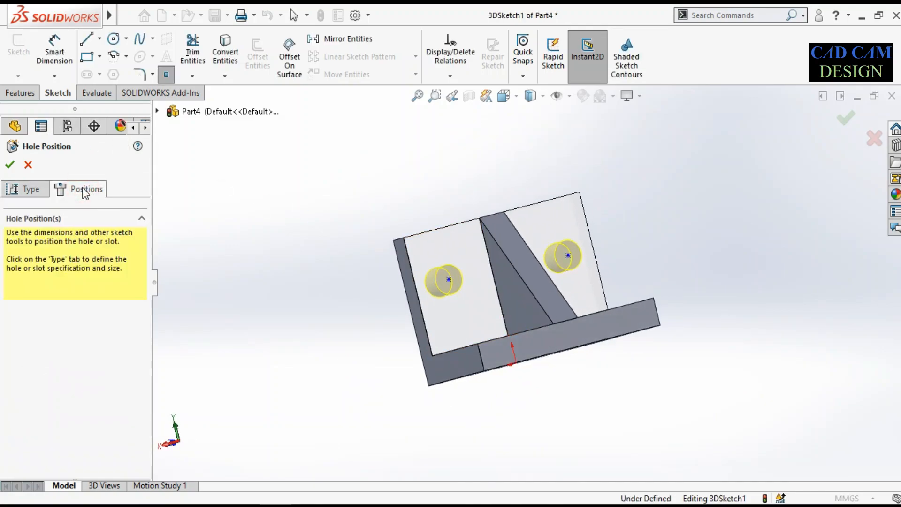
Dimension the first hole point 30 mm above the edge where the upright meets the base
{"action": "left_click", "coordinate": [56, 49]}
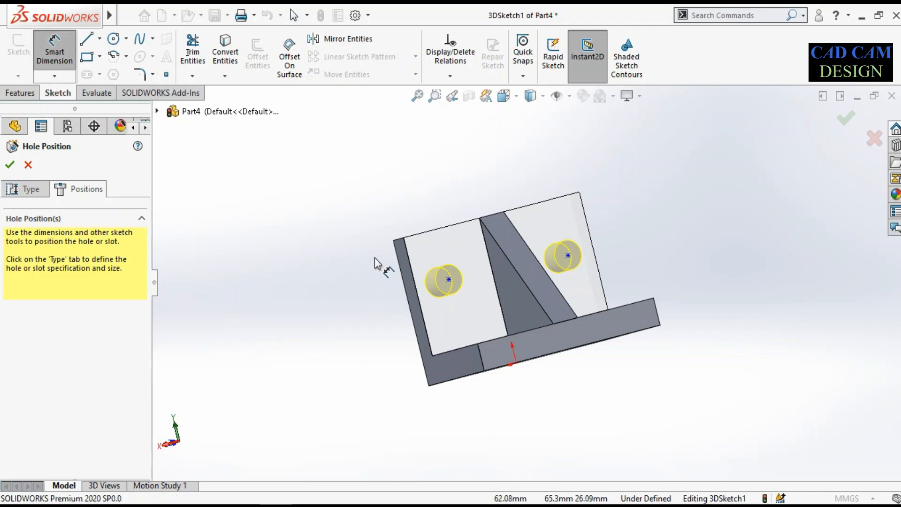
{"action": "scroll", "coordinate": [449, 289], "scroll_direction": "up", "scroll_amount": 4}
{"action": "scroll", "coordinate": [465, 274], "scroll_direction": "down", "scroll_amount": 5}
{"action": "middle_click_drag", "start_coordinate": [464, 287], "coordinate": [500, 265]}
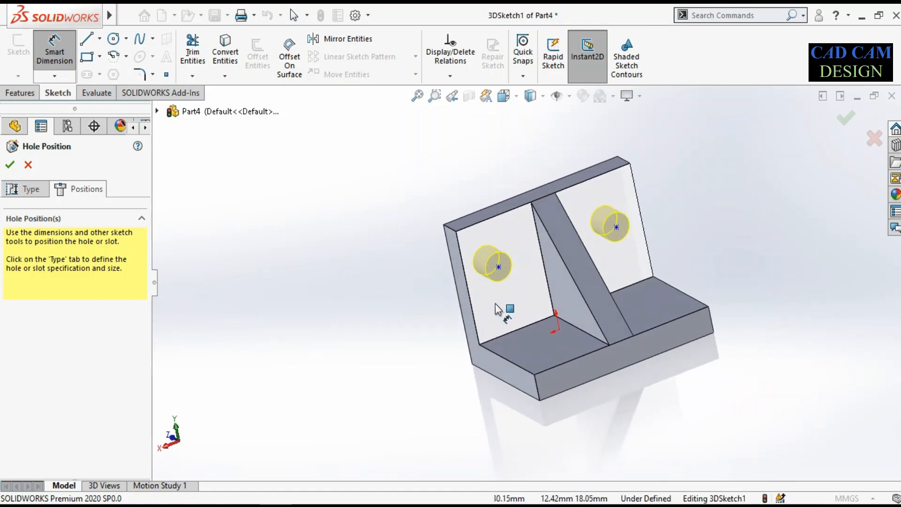
{"action": "left_click", "coordinate": [498, 277]}
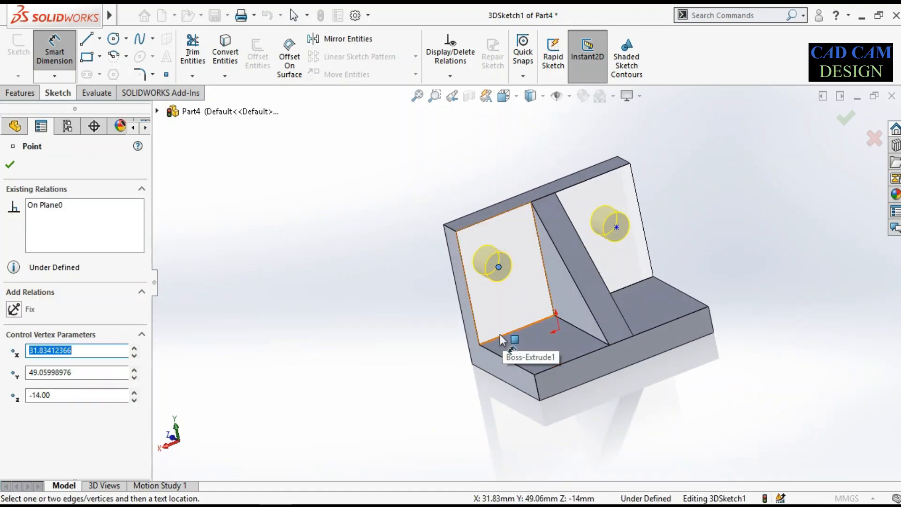
{"action": "left_click", "coordinate": [499, 336]}
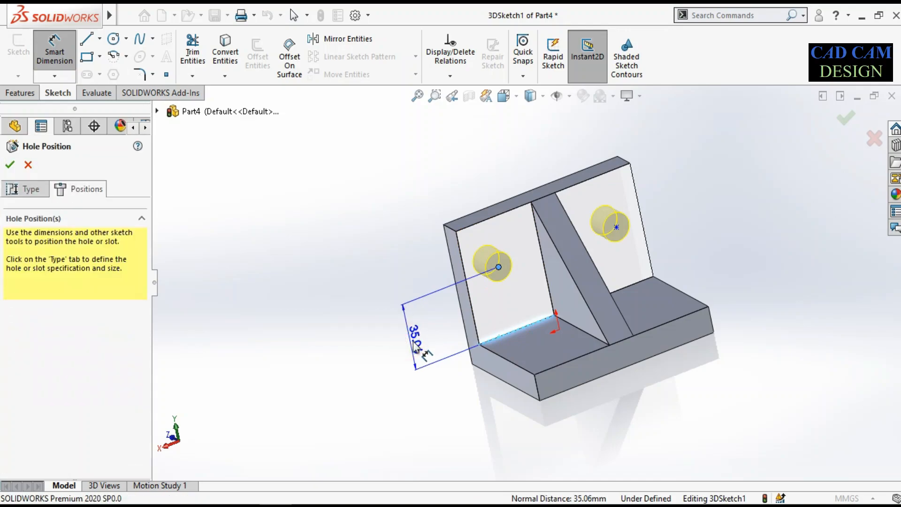
{"action": "left_click", "coordinate": [413, 345]}
{"action": "type", "text": "30"}
{"action": "key", "text": "Return"}
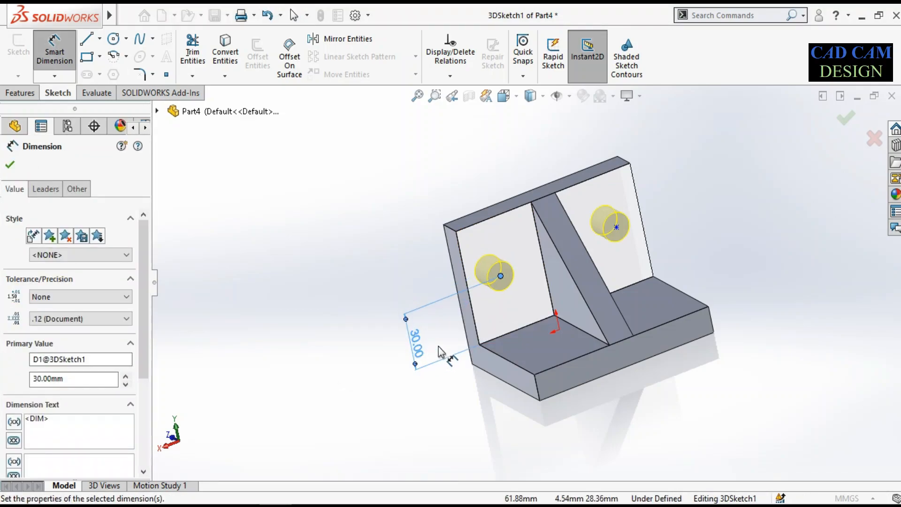
Dimension the first hole point 20 mm from the adjacent outer vertical edge of the upright
{"action": "scroll", "coordinate": [499, 298], "scroll_direction": "down", "scroll_amount": 3}
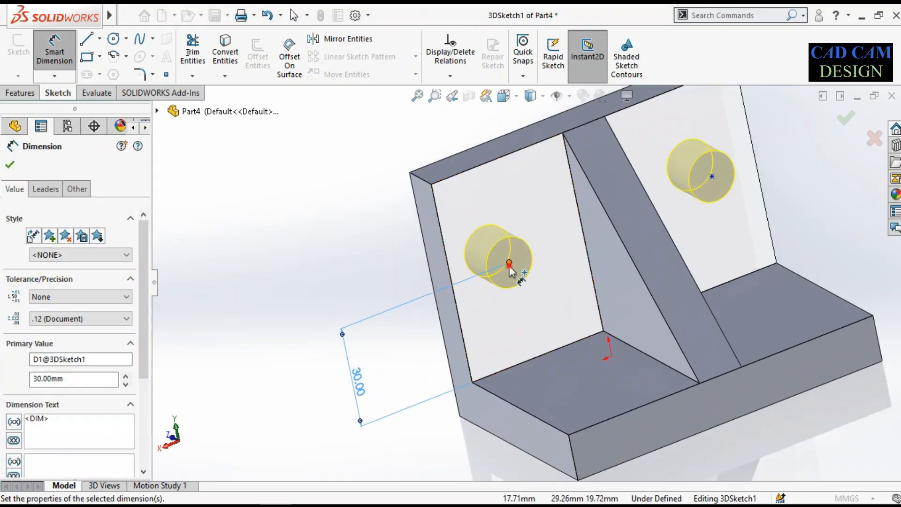
{"action": "left_click", "coordinate": [509, 264]}
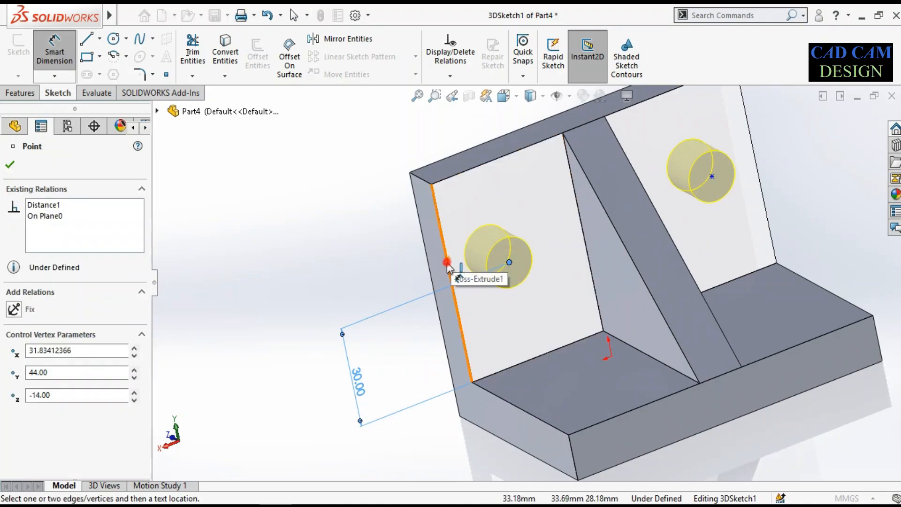
{"action": "left_click", "coordinate": [447, 264]}
{"action": "left_click", "coordinate": [422, 144]}
{"action": "type", "text": "20"}
{"action": "key", "text": "Return"}
{"action": "scroll", "coordinate": [490, 196], "scroll_direction": "up", "scroll_amount": 3}
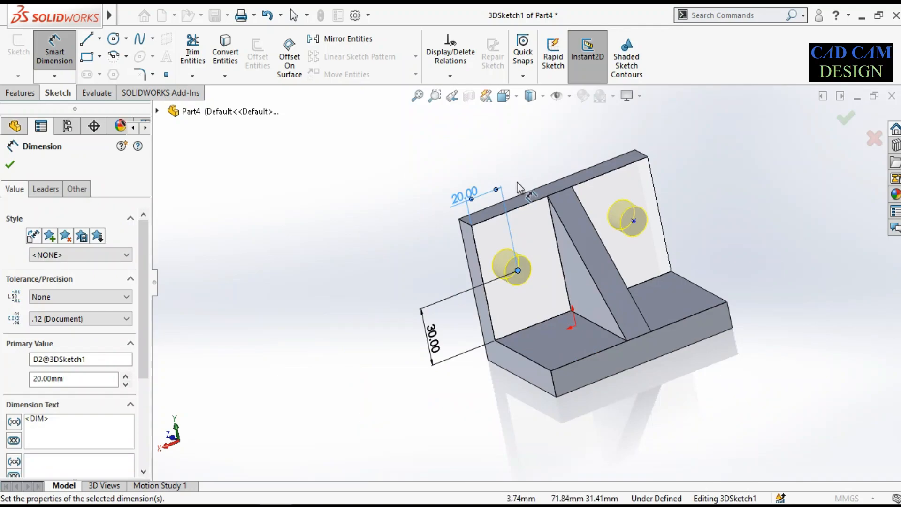
{"action": "scroll", "coordinate": [610, 211], "scroll_direction": "down", "scroll_amount": 3}
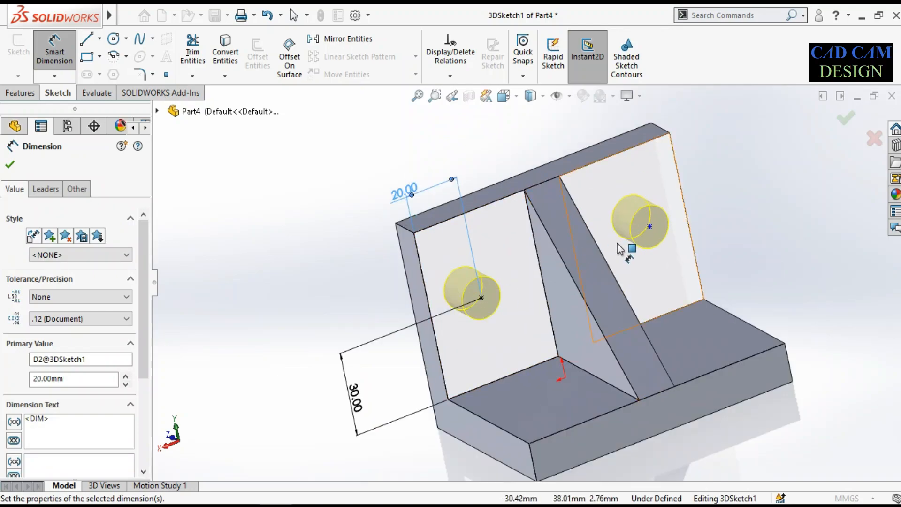
{"action": "left_click", "coordinate": [306, 231]}
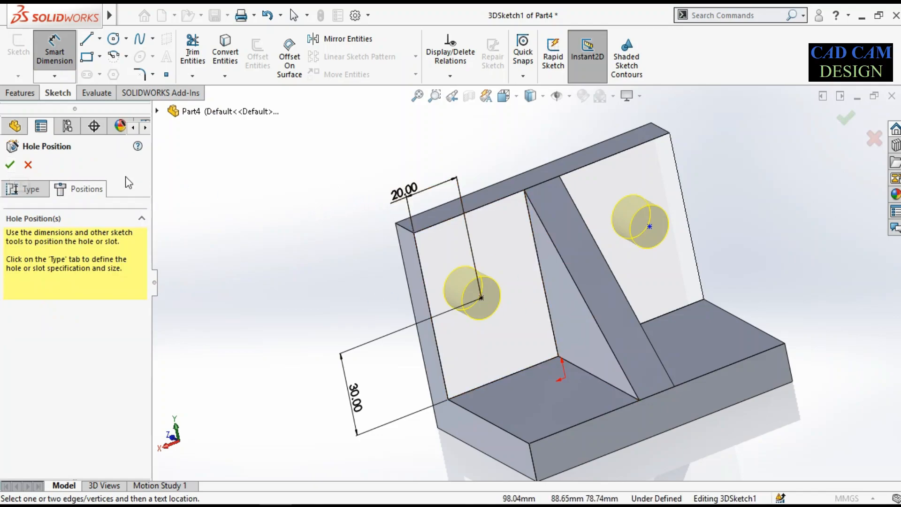
Try to align the two hole points by adding Along Y and Along Z relations between them
{"action": "left_click", "coordinate": [462, 76]}
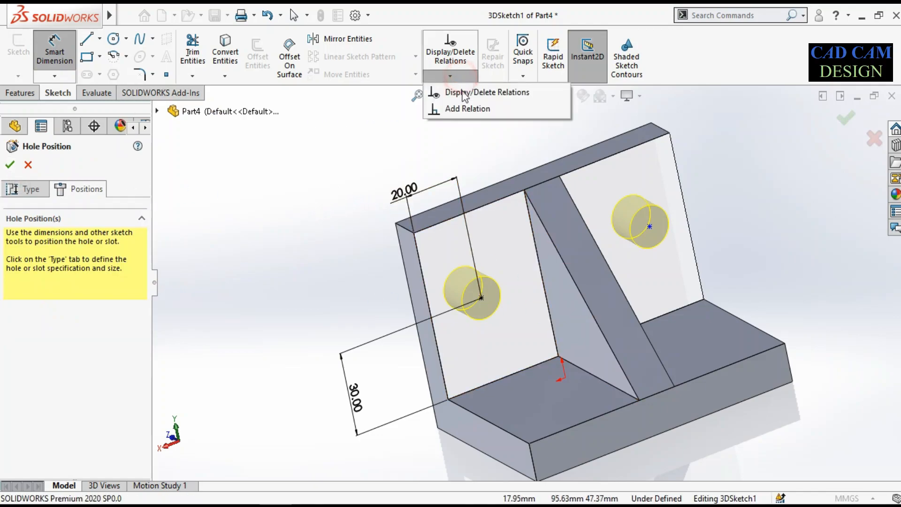
{"action": "left_click", "coordinate": [467, 108]}
{"action": "left_click", "coordinate": [65, 228]}
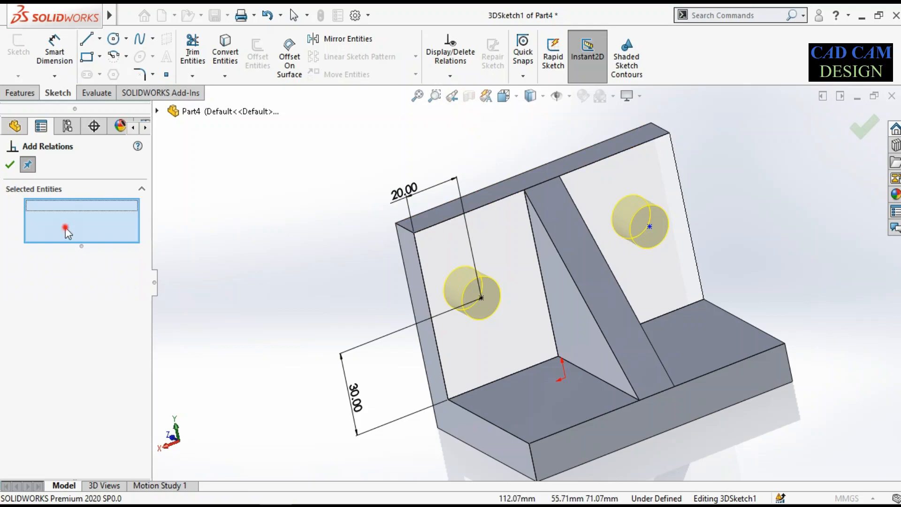
{"action": "left_click", "coordinate": [481, 298]}
{"action": "left_click", "coordinate": [650, 227]}
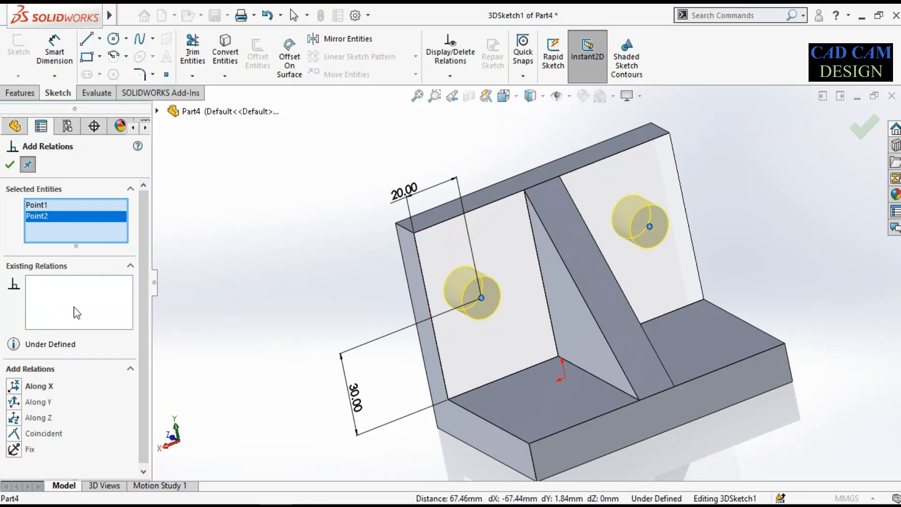
{"action": "left_click", "coordinate": [42, 404]}
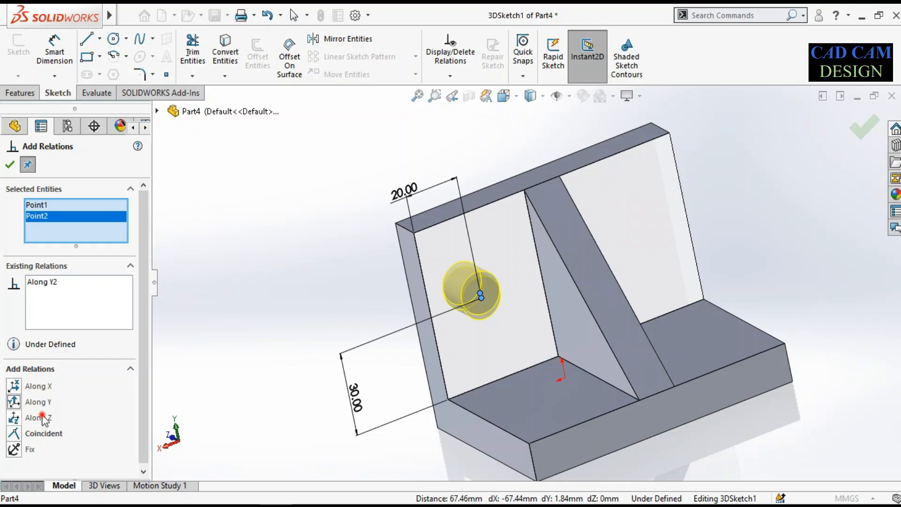
{"action": "left_click", "coordinate": [42, 417]}
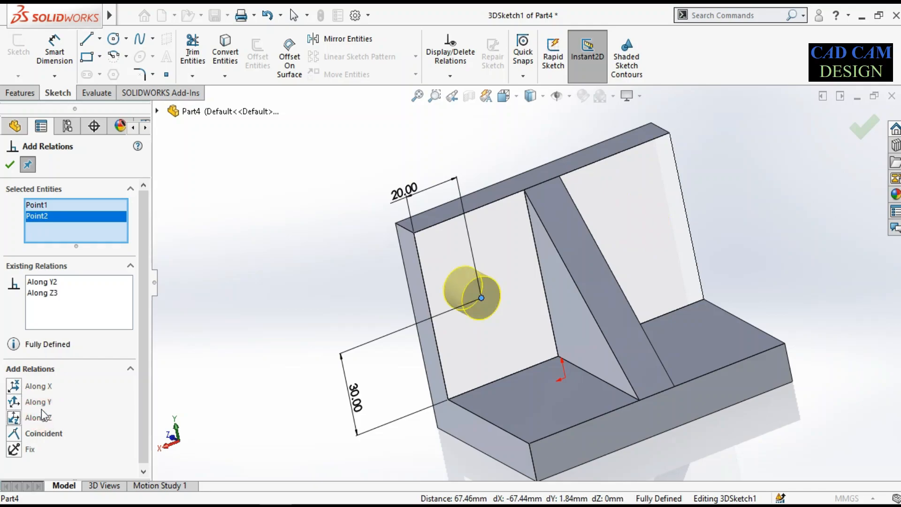
Delete the Along Y relation between the two hole points and finish adding relations
{"action": "right_click", "coordinate": [65, 283]}
{"action": "left_click", "coordinate": [91, 306]}
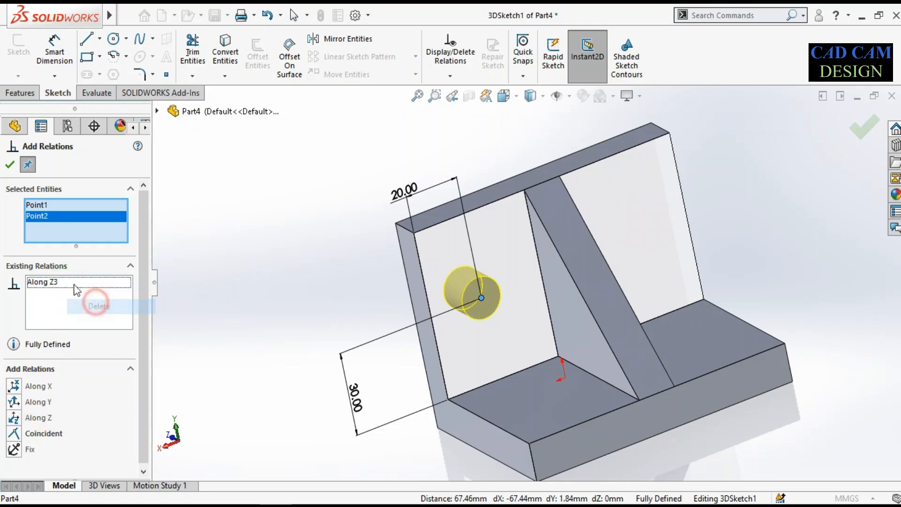
{"action": "right_click", "coordinate": [56, 224]}
{"action": "left_click", "coordinate": [75, 231]}
{"action": "left_click", "coordinate": [10, 164]}
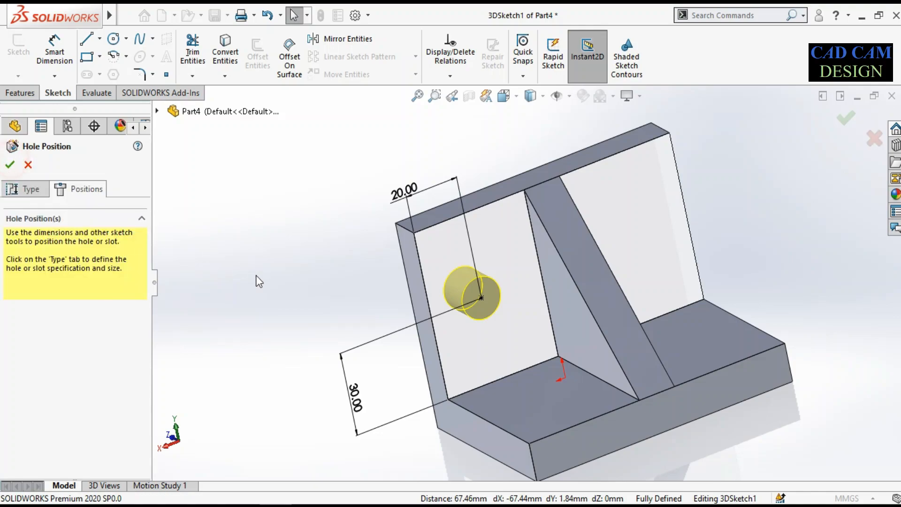
Return to the hole positions and place a new hole point on the upright's inner face on the empty side of the rib
{"action": "scroll", "coordinate": [257, 281], "scroll_direction": "up", "scroll_amount": 3}
{"action": "middle_click_drag", "start_coordinate": [262, 291], "coordinate": [267, 265]}
{"action": "left_click", "coordinate": [18, 188]}
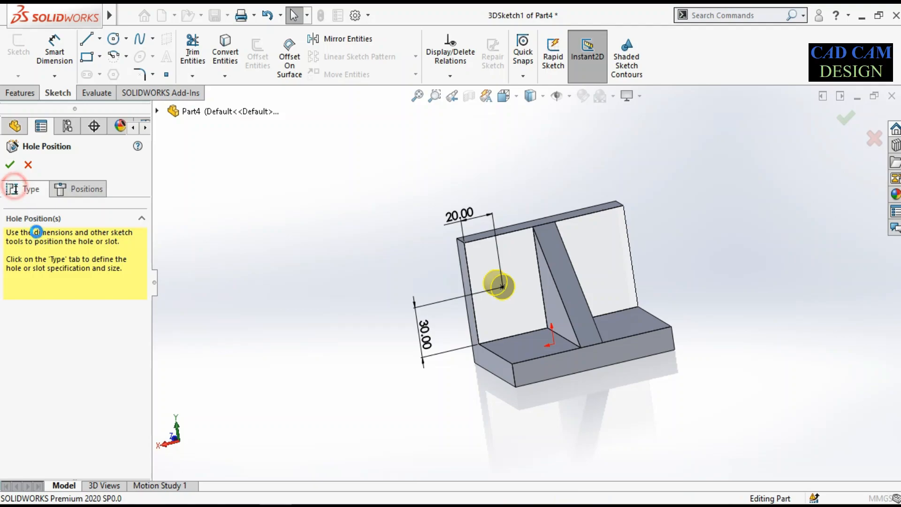
{"action": "left_click", "coordinate": [80, 189]}
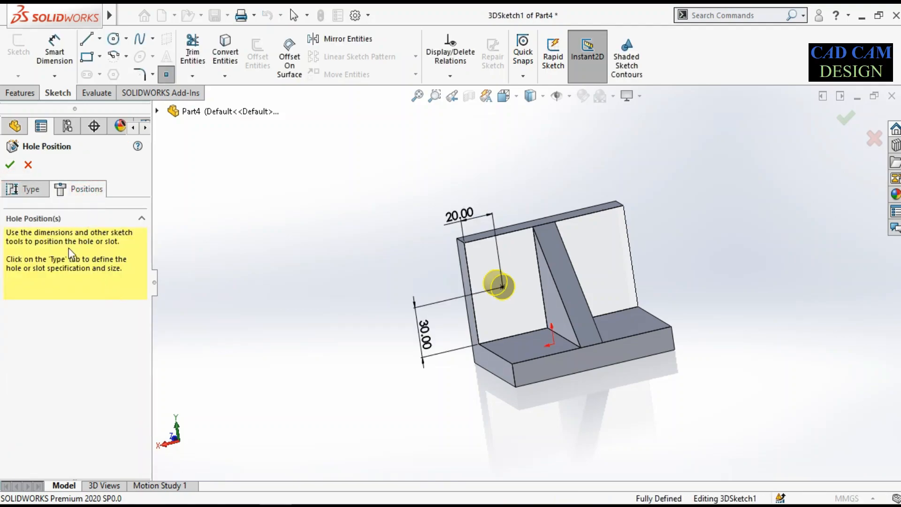
{"action": "scroll", "coordinate": [625, 260], "scroll_direction": "down", "scroll_amount": 2}
{"action": "left_click", "coordinate": [598, 264]}
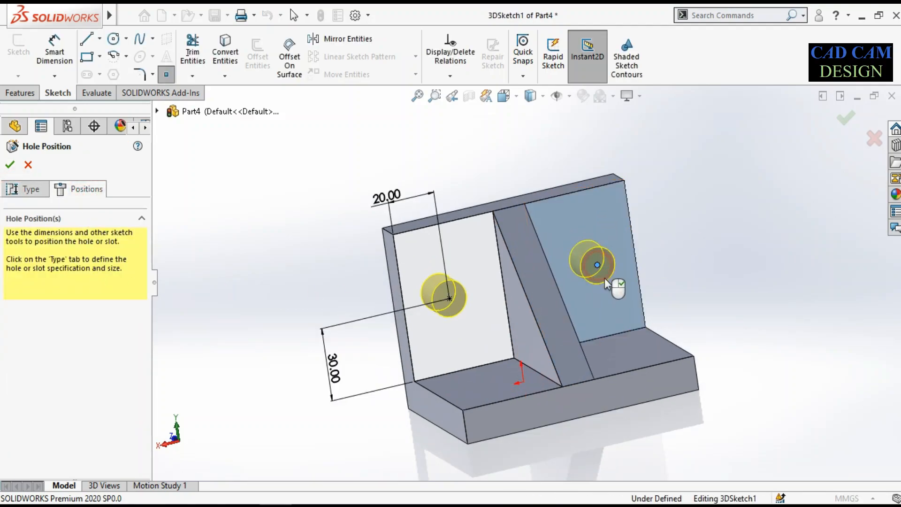
Dimension the new hole point 30 mm above the base's top face
{"action": "left_click", "coordinate": [55, 51]}
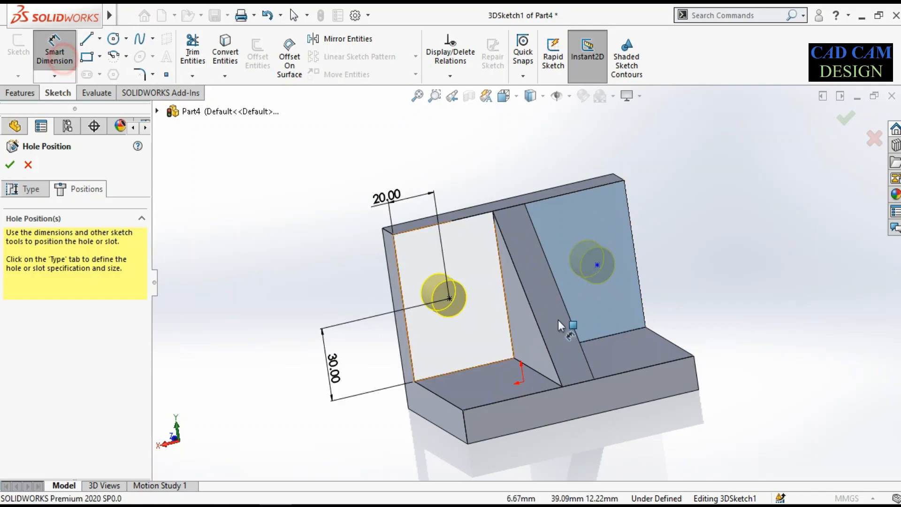
{"action": "left_click", "coordinate": [597, 265]}
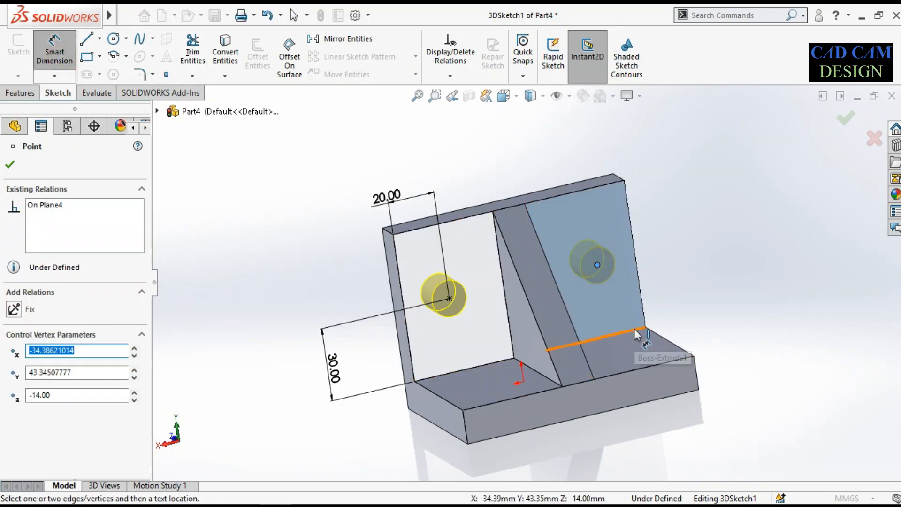
{"action": "left_click", "coordinate": [634, 330]}
{"action": "left_click", "coordinate": [672, 273]}
{"action": "key", "text": "Return"}
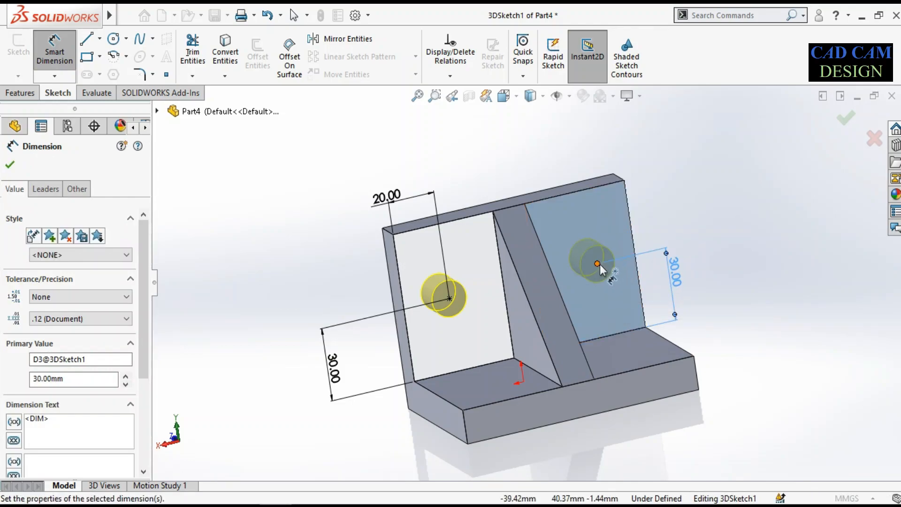
Dimension the second hole point 20 mm from its nearest outer vertical edge and complete the Ø15.0 hole feature
{"action": "left_click", "coordinate": [606, 264]}
{"action": "left_click", "coordinate": [636, 256]}
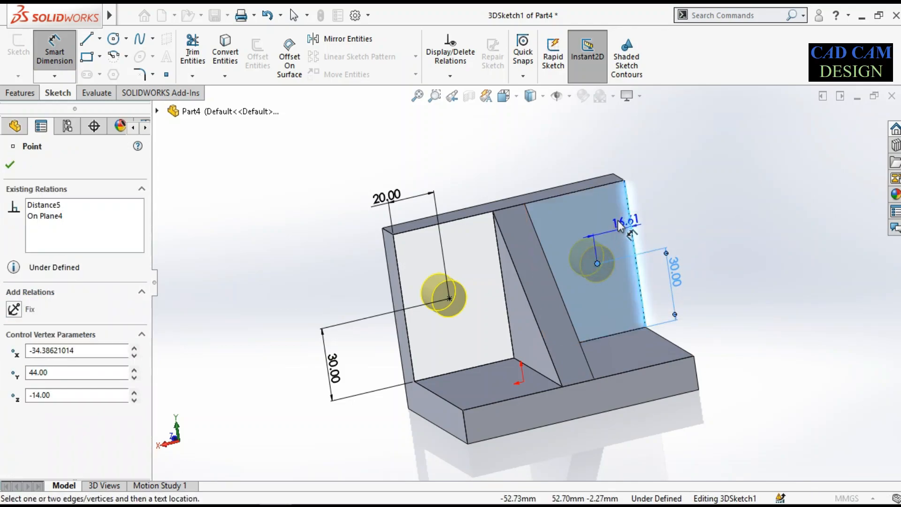
{"action": "left_click", "coordinate": [586, 158]}
{"action": "type", "text": "20"}
{"action": "key", "text": "Return"}
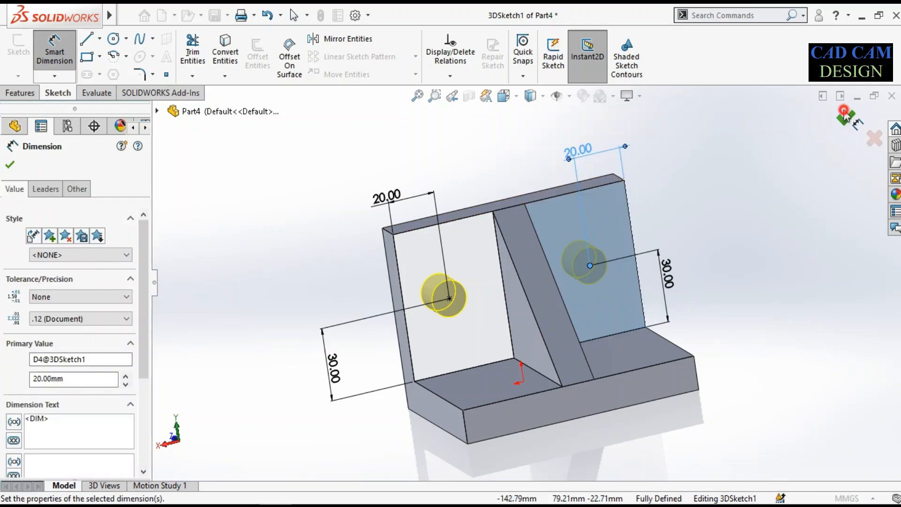
{"action": "left_click", "coordinate": [844, 112]}
{"action": "left_click", "coordinate": [844, 111]}
Inspect the bracket with its two finished holes from several angles and check the reference drawing again
{"action": "scroll", "coordinate": [531, 232], "scroll_direction": "up", "scroll_amount": 3}
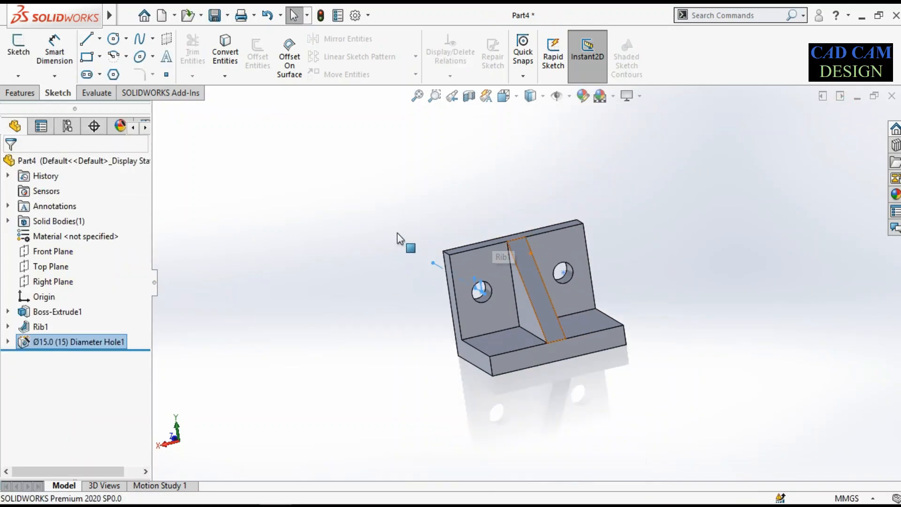
{"action": "left_click", "coordinate": [402, 237]}
{"action": "middle_click_drag", "start_coordinate": [396, 233], "coordinate": [543, 252]}
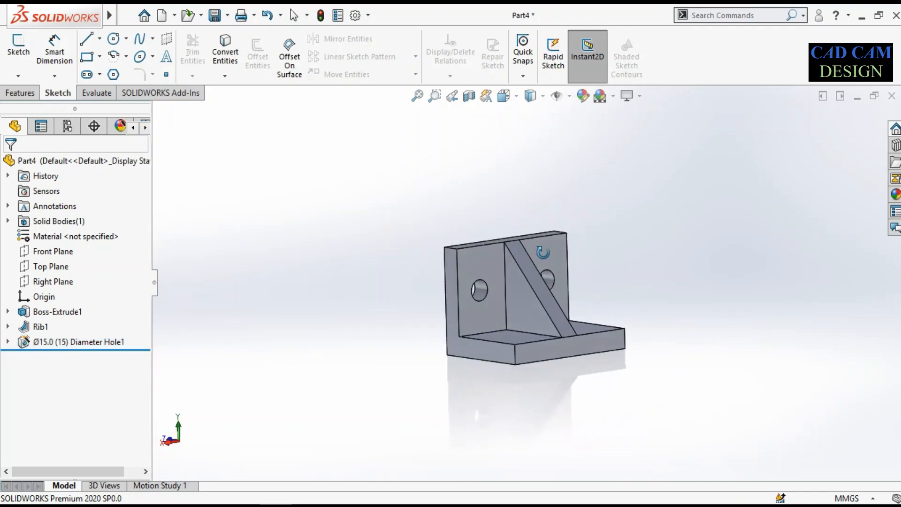
{"action": "scroll", "coordinate": [512, 312], "scroll_direction": "down", "scroll_amount": 3}
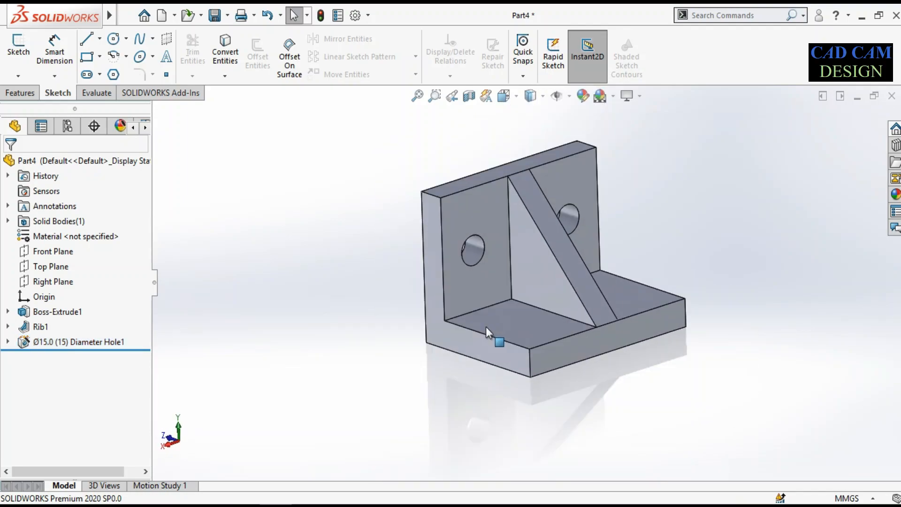
{"action": "scroll", "coordinate": [488, 333], "scroll_direction": "down", "scroll_amount": 3}
{"action": "middle_click_drag", "start_coordinate": [519, 322], "coordinate": [497, 368]}
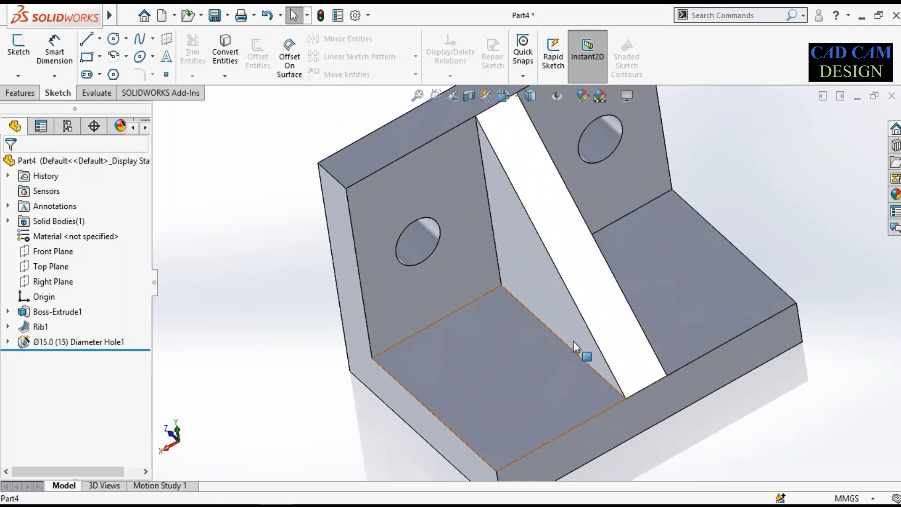
{"action": "left_click", "coordinate": [309, 505]}
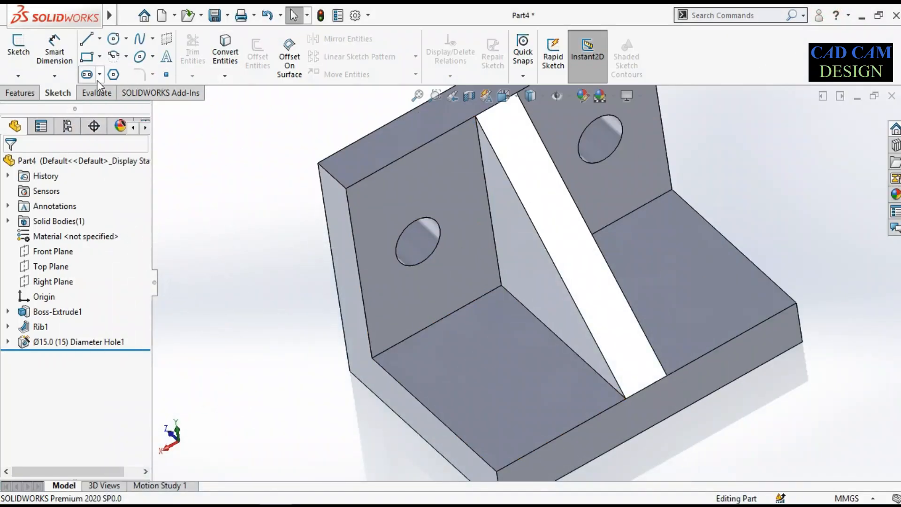
Start a sketch on the base's top face beside the rib and view it face-on
{"action": "left_click", "coordinate": [533, 367]}
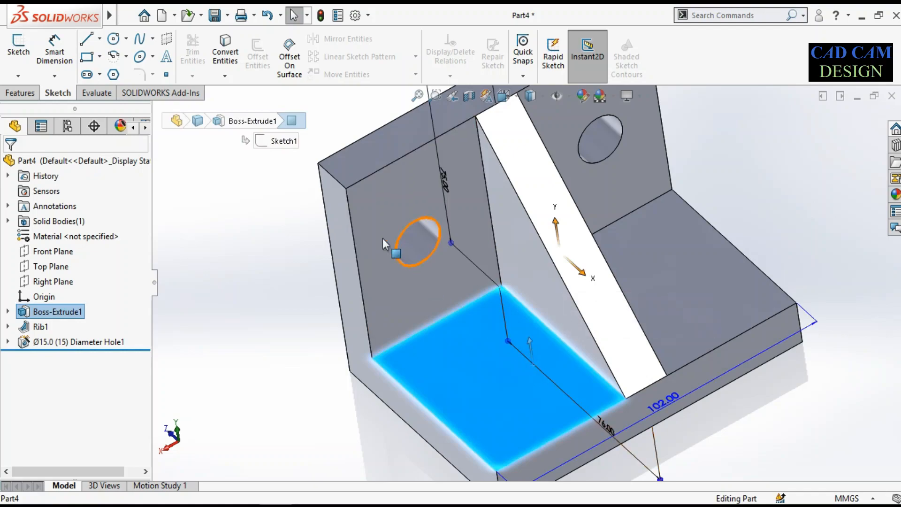
{"action": "left_click", "coordinate": [18, 47]}
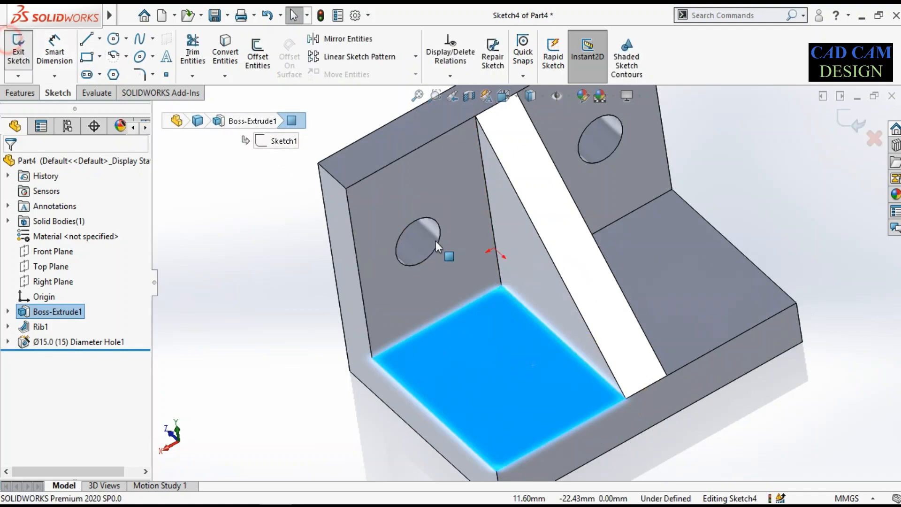
{"action": "left_click", "coordinate": [52, 357]}
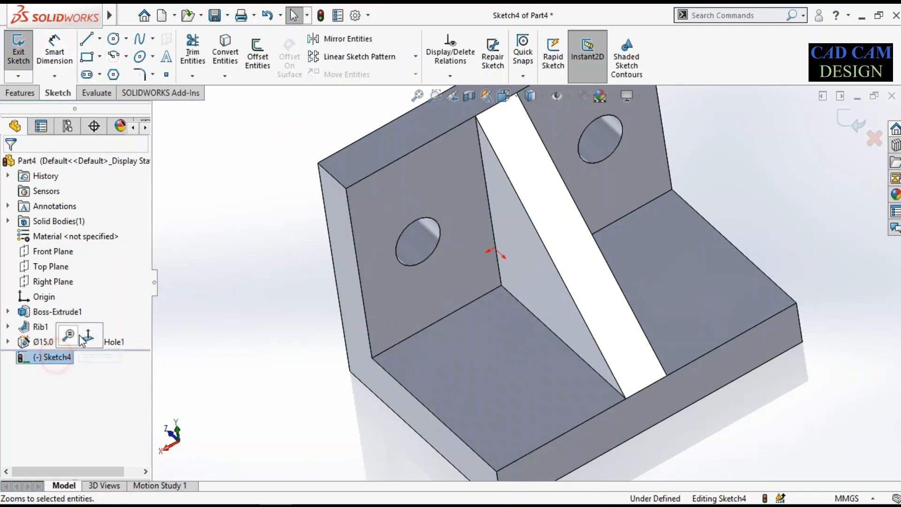
{"action": "left_click", "coordinate": [83, 331]}
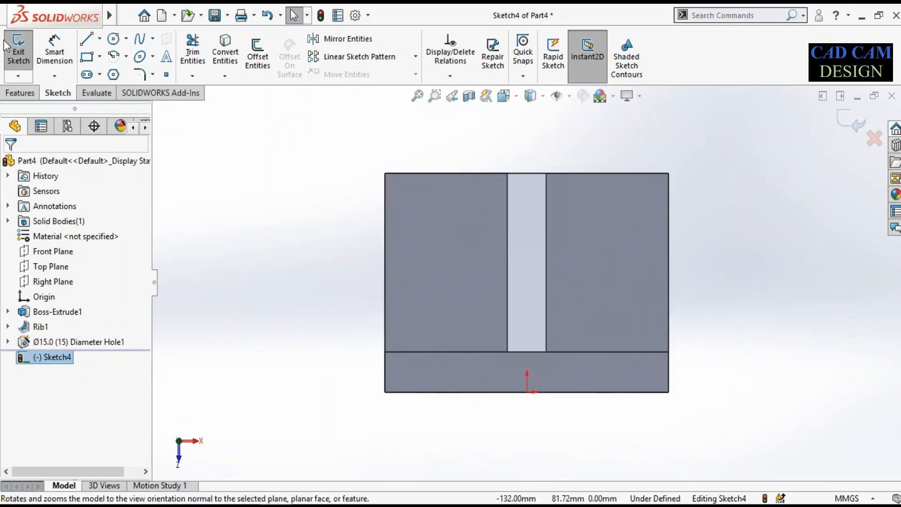
Sketch a straight slot parallel to the rib on the base face, about 24 mm between centres and 17 mm wide
{"action": "left_click", "coordinate": [99, 74]}
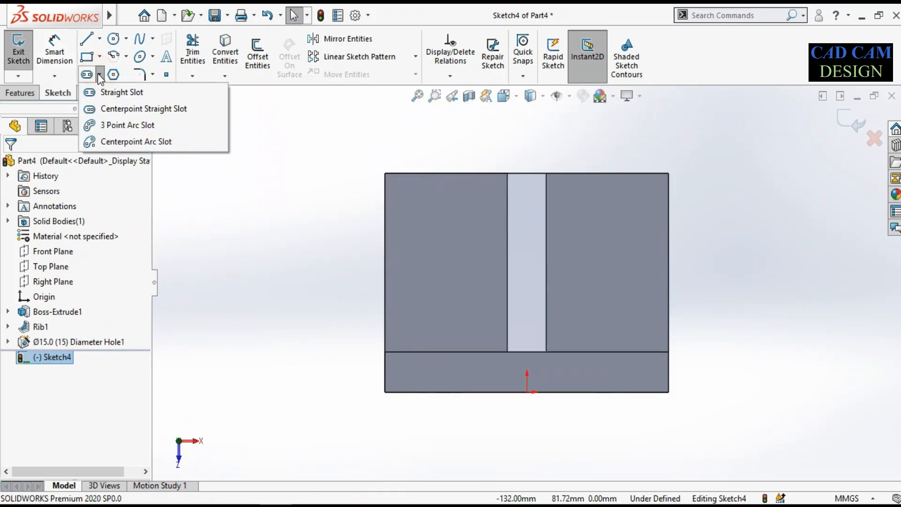
{"action": "left_click", "coordinate": [108, 93]}
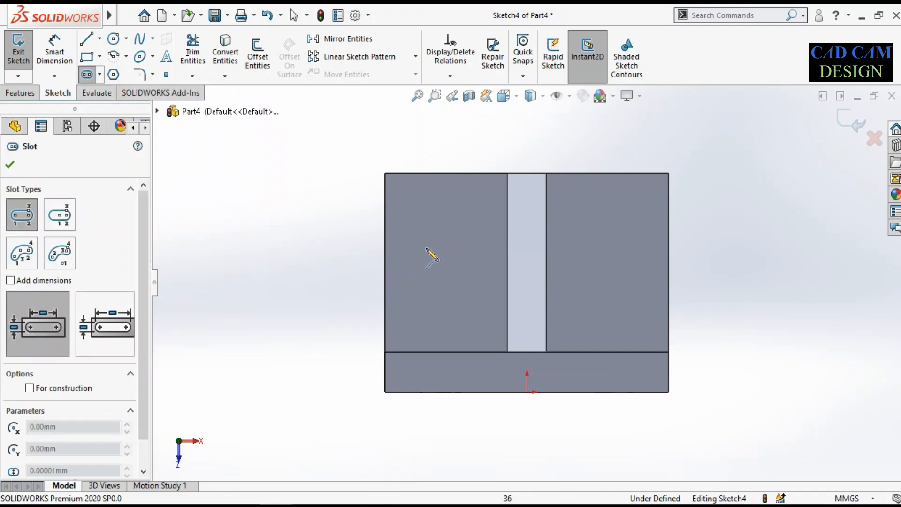
{"action": "left_click", "coordinate": [440, 230]}
{"action": "left_click", "coordinate": [440, 300]}
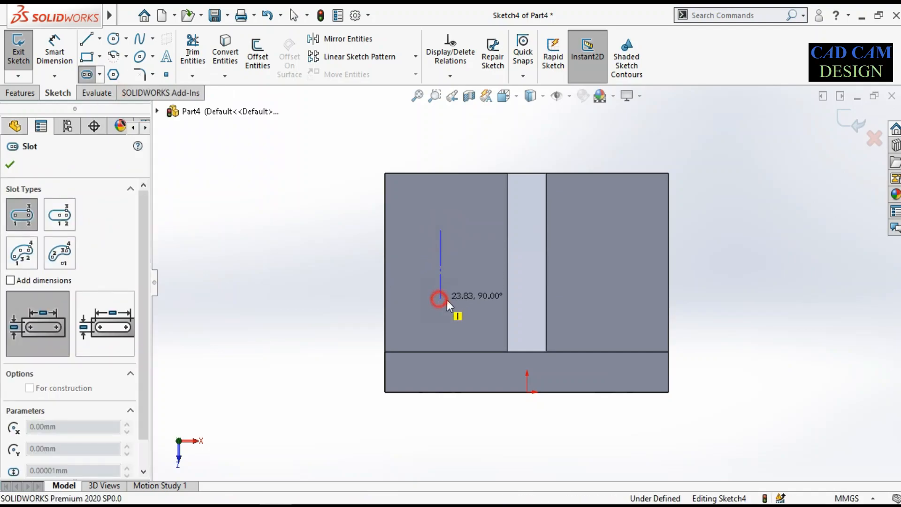
{"action": "left_click", "coordinate": [464, 304]}
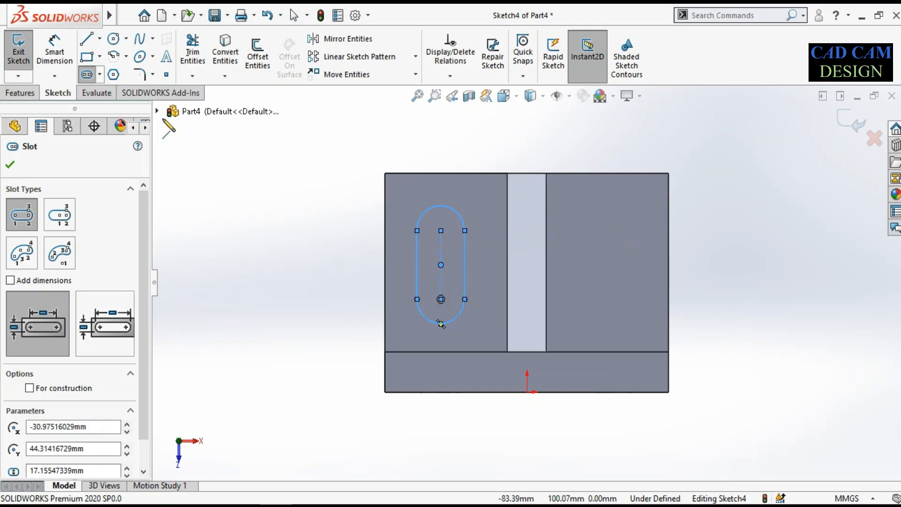
{"action": "left_click", "coordinate": [11, 163]}
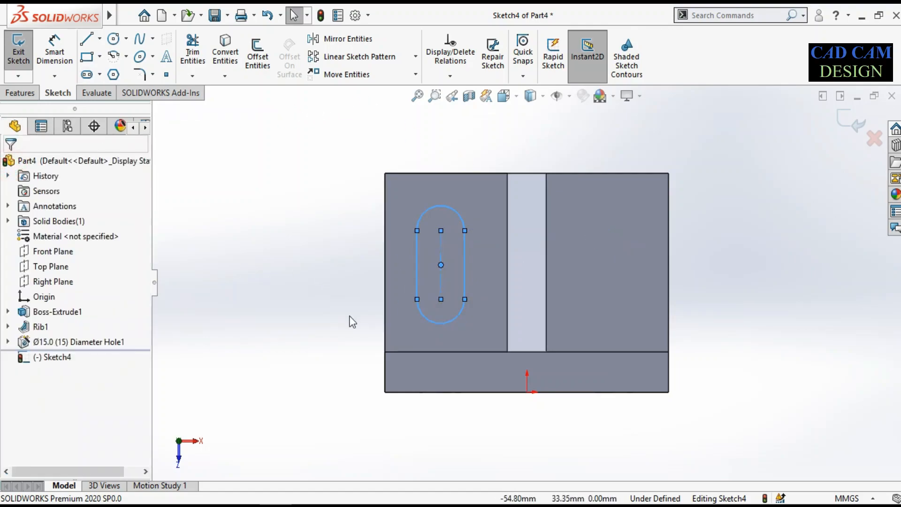
Dimension the slot's arc centre nearest the upright 25 mm from the upright's inner face
{"action": "right_click_drag", "start_coordinate": [350, 317], "coordinate": [325, 216]}
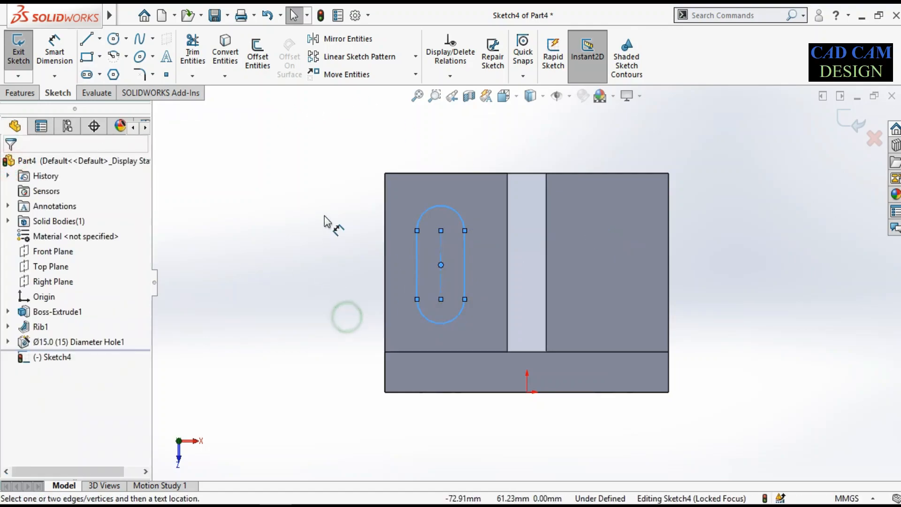
{"action": "left_click", "coordinate": [441, 299]}
{"action": "left_click", "coordinate": [427, 351]}
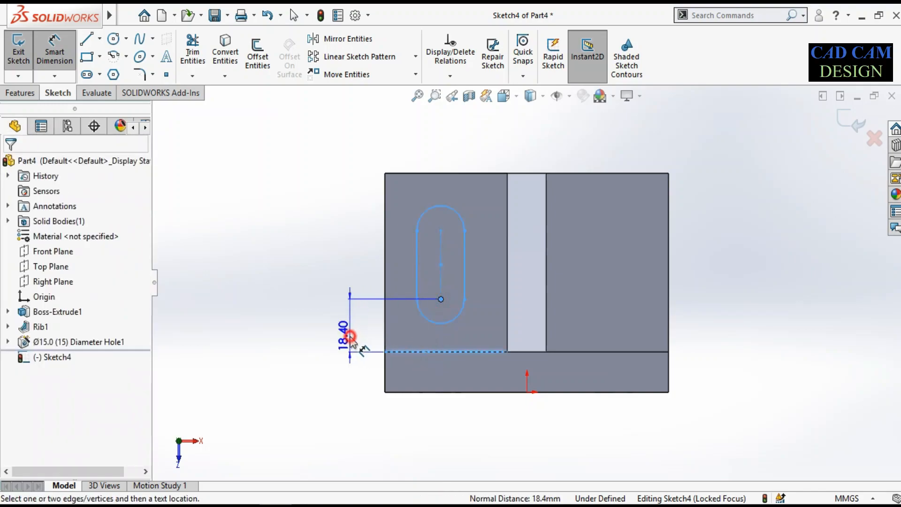
{"action": "left_click", "coordinate": [350, 337]}
{"action": "type", "text": "25"}
{"action": "key", "text": "Return"}
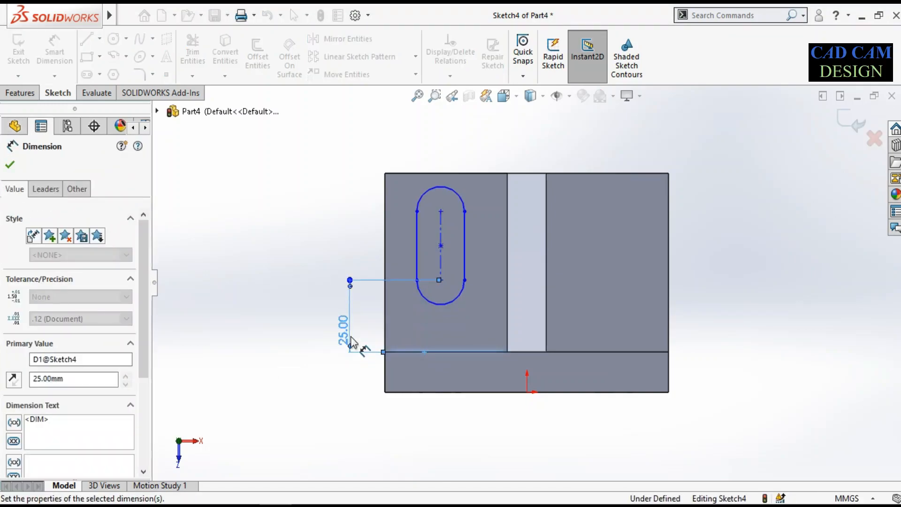
Set the slot's straight side to 15 mm and its end radius to 8 mm
{"action": "left_click", "coordinate": [417, 244]}
{"action": "left_click", "coordinate": [357, 254]}
{"action": "type", "text": "15"}
{"action": "key", "text": "Return"}
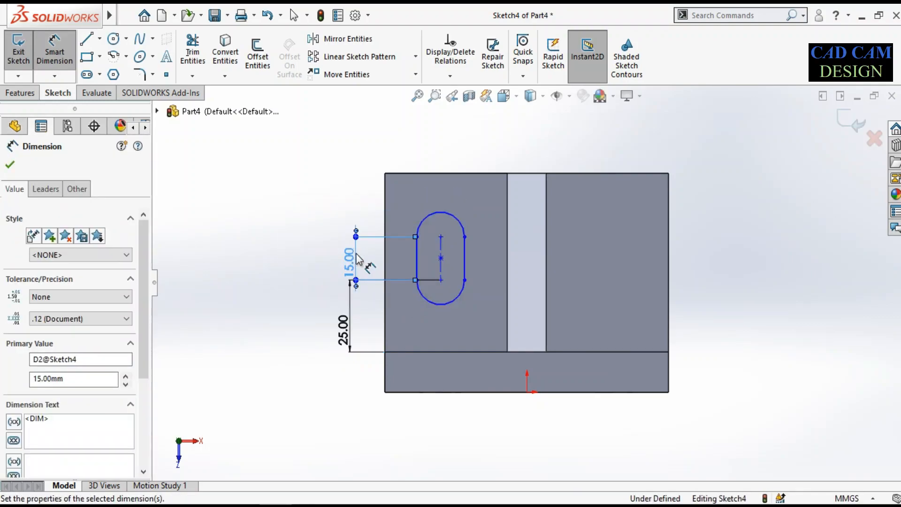
{"action": "left_click", "coordinate": [430, 216]}
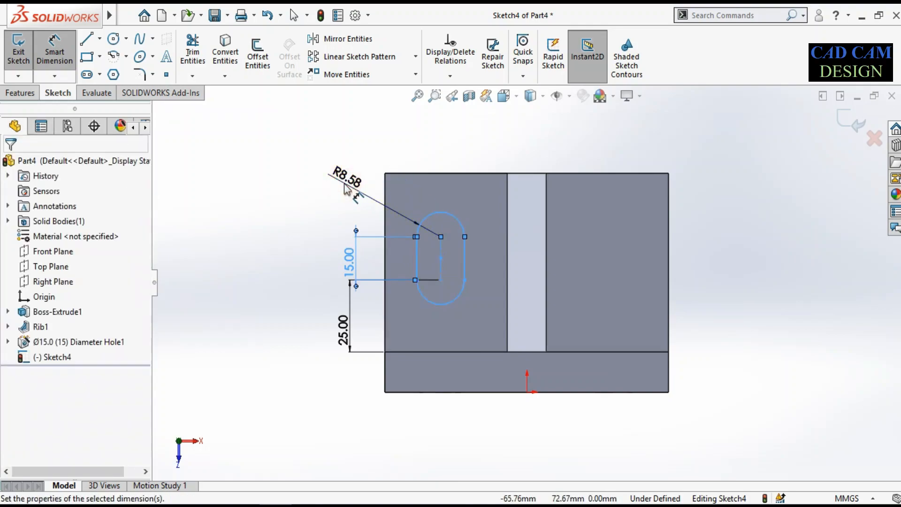
{"action": "left_click", "coordinate": [345, 185]}
{"action": "type", "text": "8"}
{"action": "key", "text": "Return"}
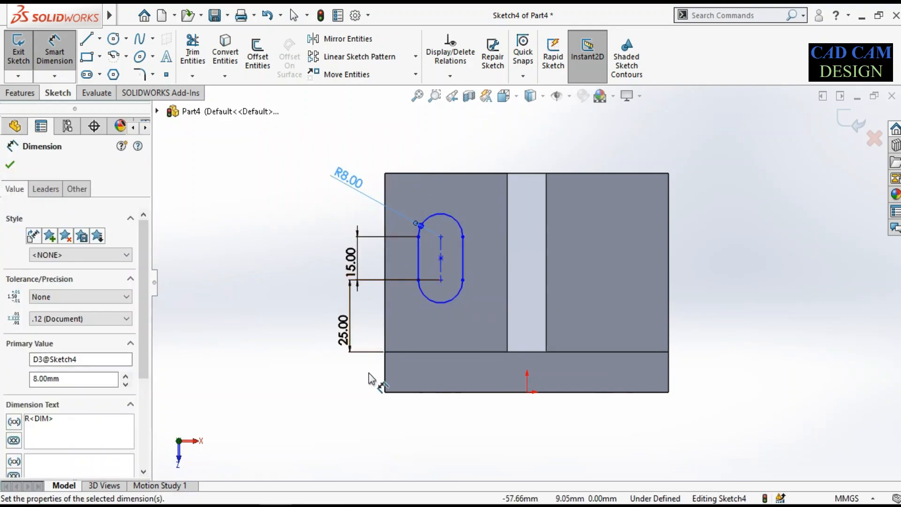
{"action": "left_click", "coordinate": [301, 427]}
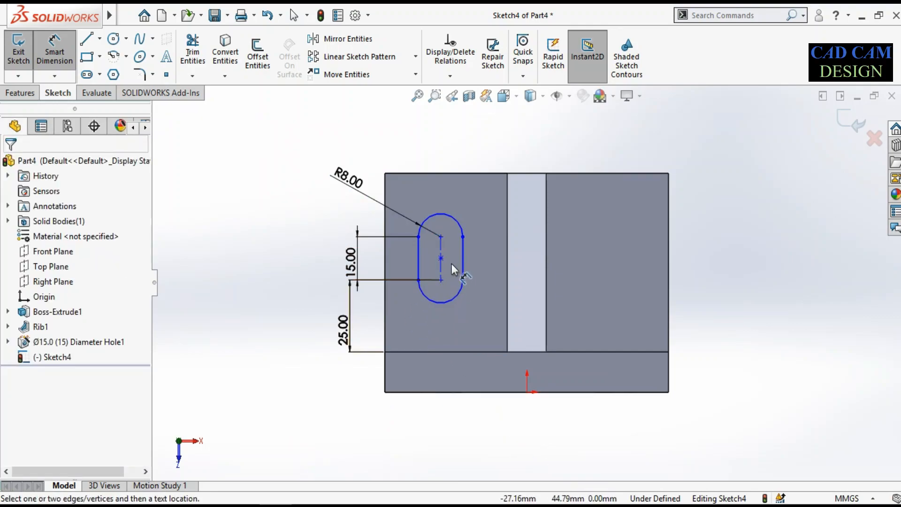
Check the reference drawing in Paint for the slot's sideways position and compare it with the sketch
{"action": "key", "text": "alt+Tab"}
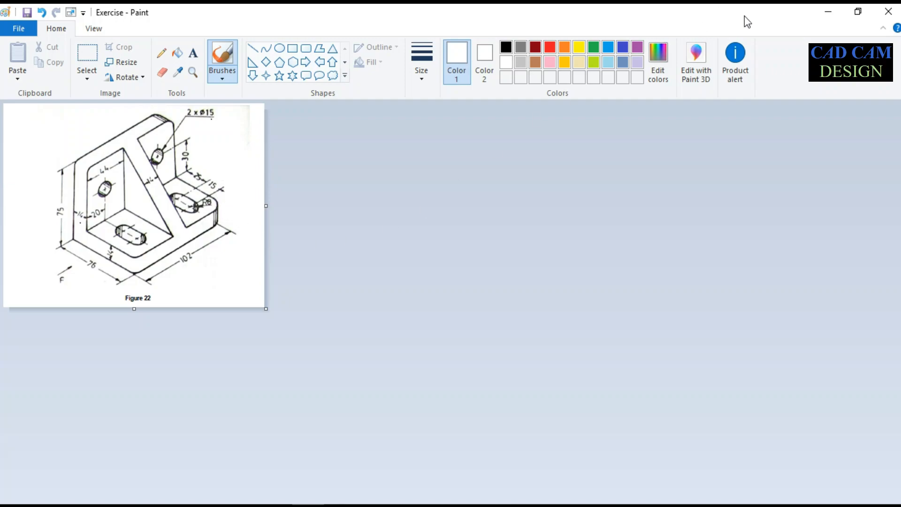
{"action": "left_click", "coordinate": [827, 13]}
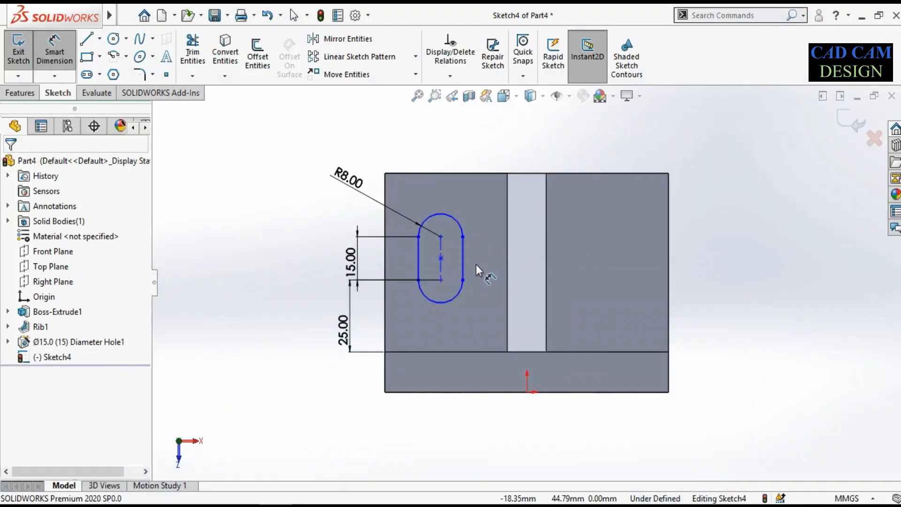
{"action": "scroll", "coordinate": [455, 266], "scroll_direction": "down", "scroll_amount": 2}
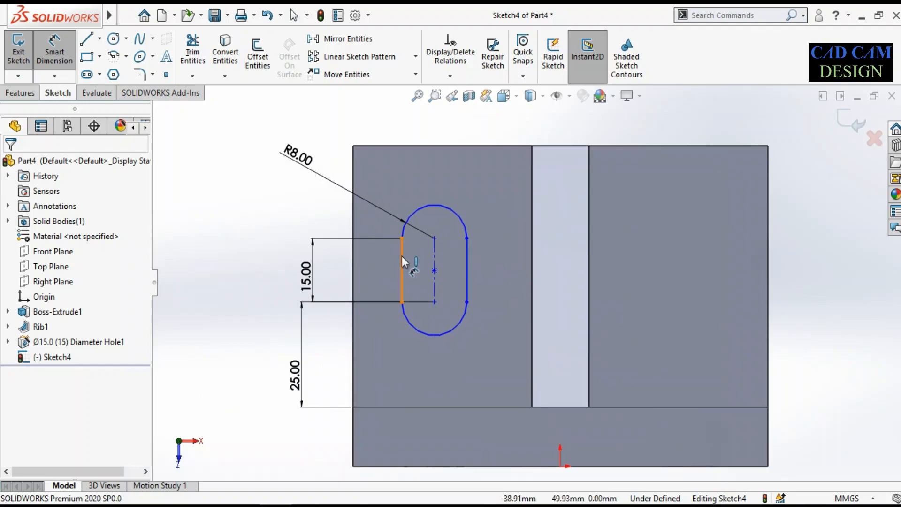
{"action": "scroll", "coordinate": [434, 260], "scroll_direction": "up", "scroll_amount": 3}
{"action": "scroll", "coordinate": [434, 261], "scroll_direction": "down", "scroll_amount": 3}
{"action": "key", "text": "Escape"}
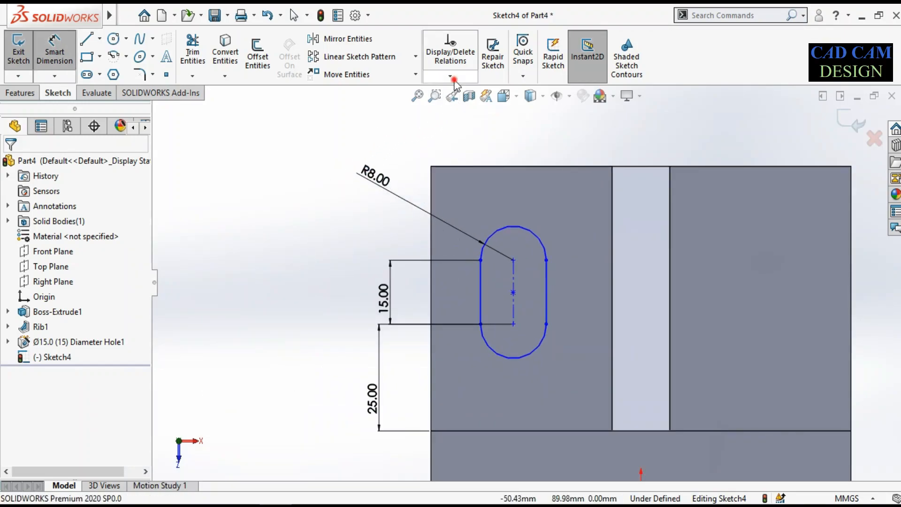
Try to fully define the slot sketch automatically, with relations and dimensions for all entities
{"action": "left_click", "coordinate": [451, 76]}
{"action": "left_click", "coordinate": [459, 126]}
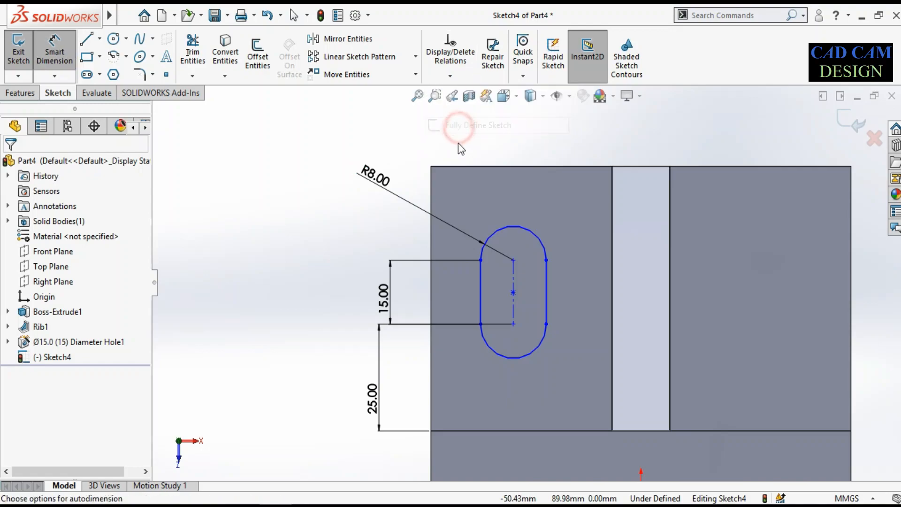
{"action": "left_click_drag", "start_coordinate": [453, 205], "coordinate": [585, 370]}
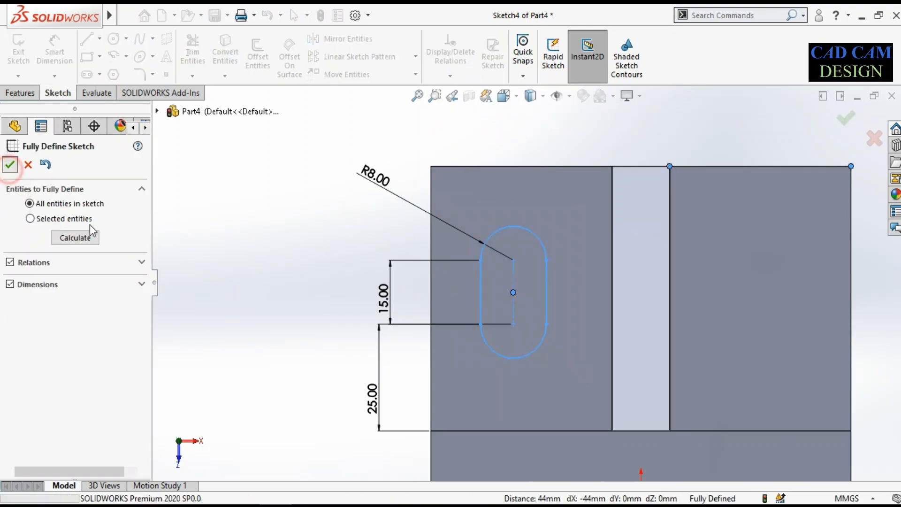
{"action": "left_click", "coordinate": [10, 164]}
{"action": "key", "text": "f"}
{"action": "scroll", "coordinate": [588, 384], "scroll_direction": "down", "scroll_amount": 3}
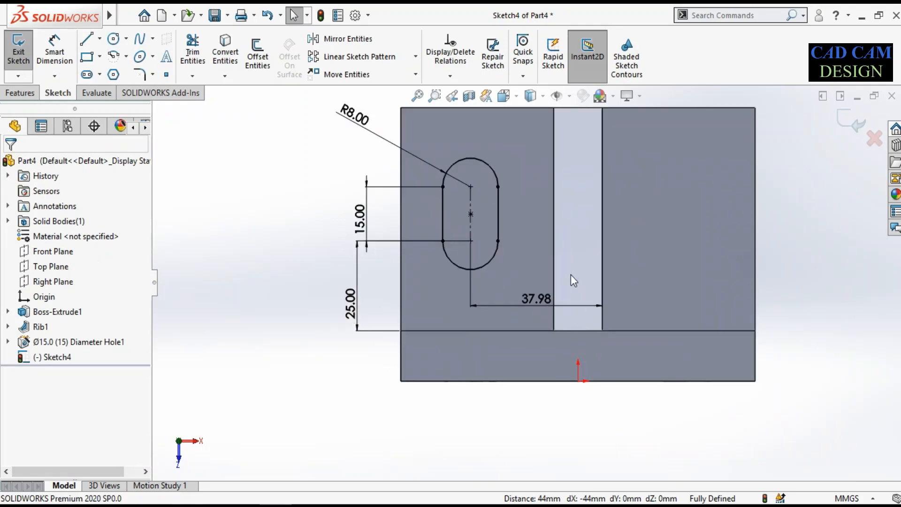
Delete the automatically added dimension between the slot's centre and the rib's far edge
{"action": "left_click", "coordinate": [523, 299]}
{"action": "left_click", "coordinate": [361, 401]}
{"action": "left_click", "coordinate": [546, 296]}
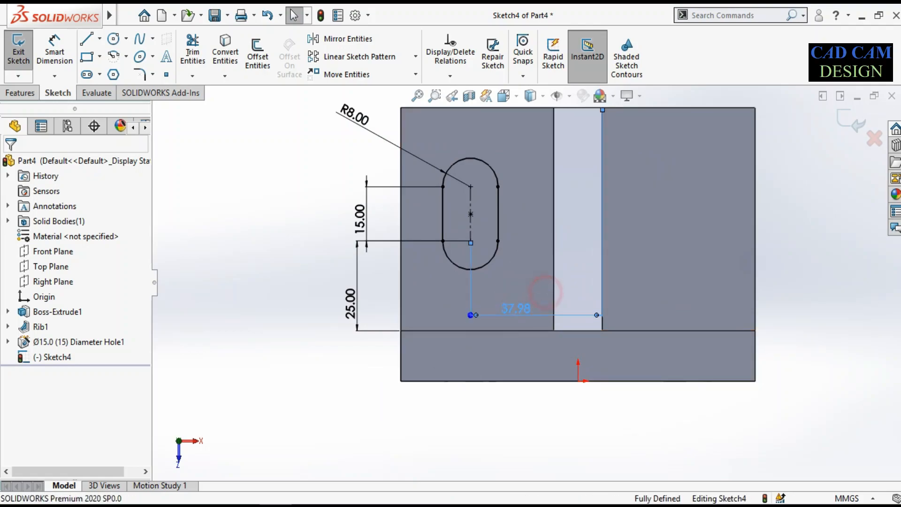
{"action": "key", "text": "Delete"}
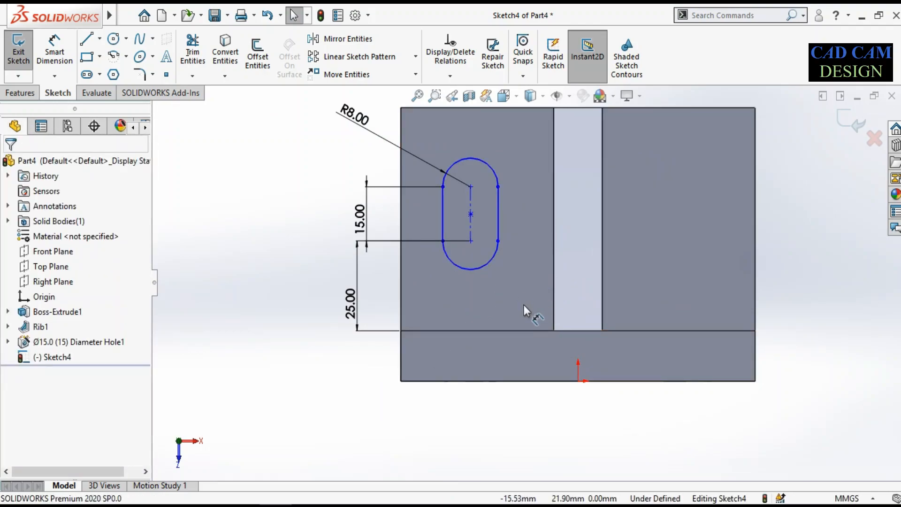
{"action": "scroll", "coordinate": [521, 296], "scroll_direction": "up", "scroll_amount": 3}
{"action": "scroll", "coordinate": [530, 191], "scroll_direction": "down", "scroll_amount": 2}
{"action": "right_click", "coordinate": [522, 161]}
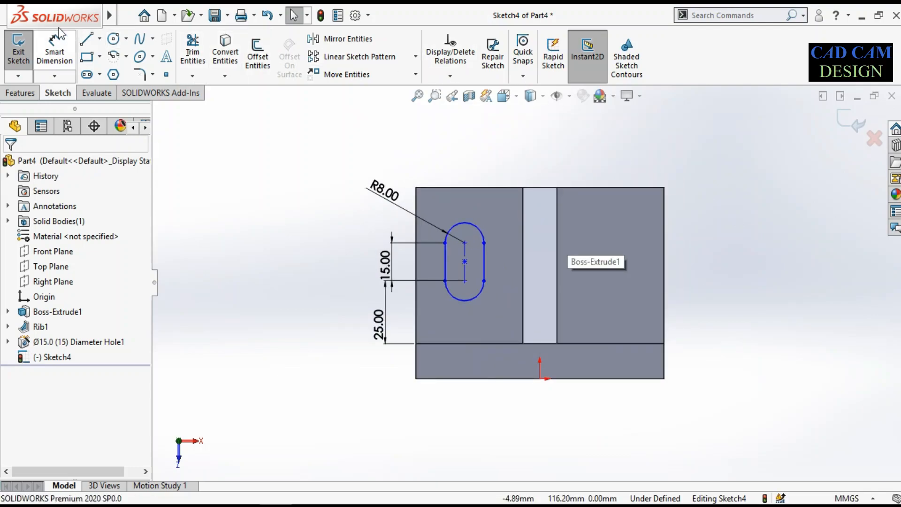
Draw a centerline along the middle of the rib from the midpoint of its outer end edge to the origin
{"action": "left_click", "coordinate": [99, 39]}
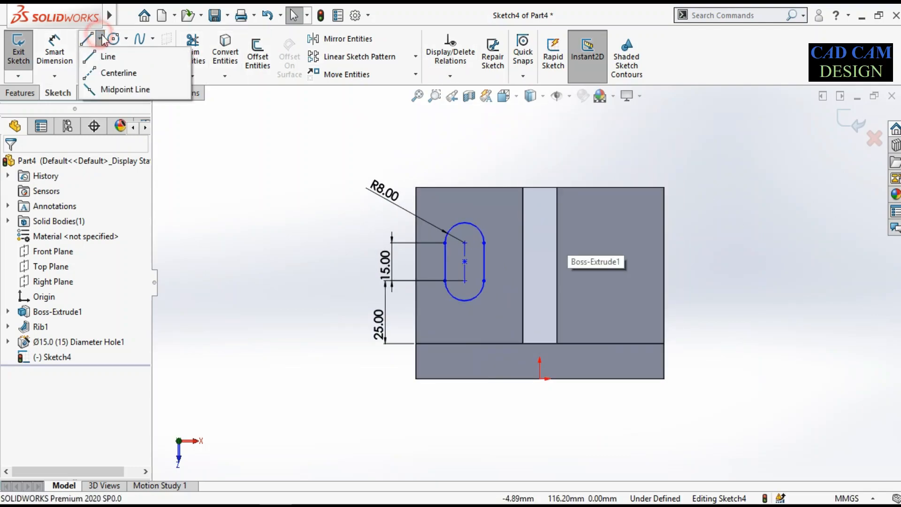
{"action": "left_click", "coordinate": [111, 72]}
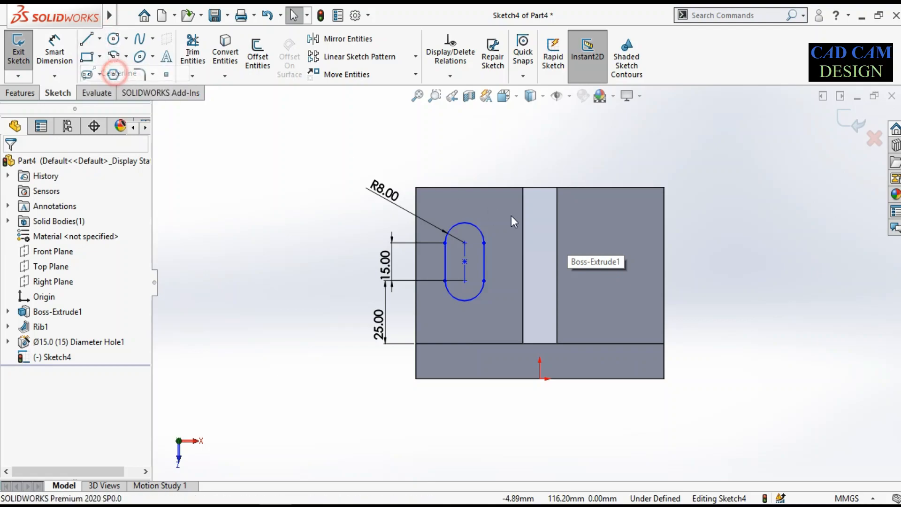
{"action": "left_click", "coordinate": [540, 188]}
{"action": "left_click", "coordinate": [540, 379]}
{"action": "right_click", "coordinate": [756, 234]}
{"action": "left_click", "coordinate": [770, 245]}
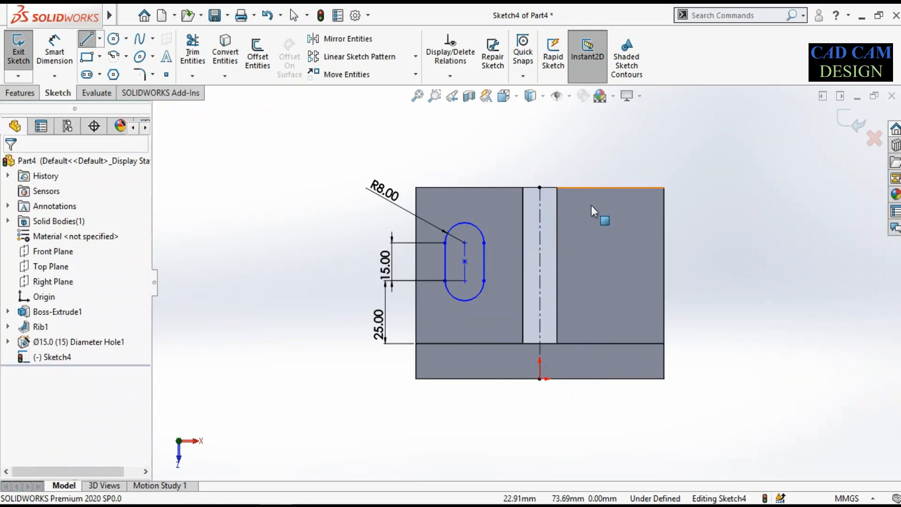
Mirror the slot about the centerline onto the other side of the rib, keeping the original
{"action": "left_click_drag", "start_coordinate": [427, 200], "coordinate": [505, 311]}
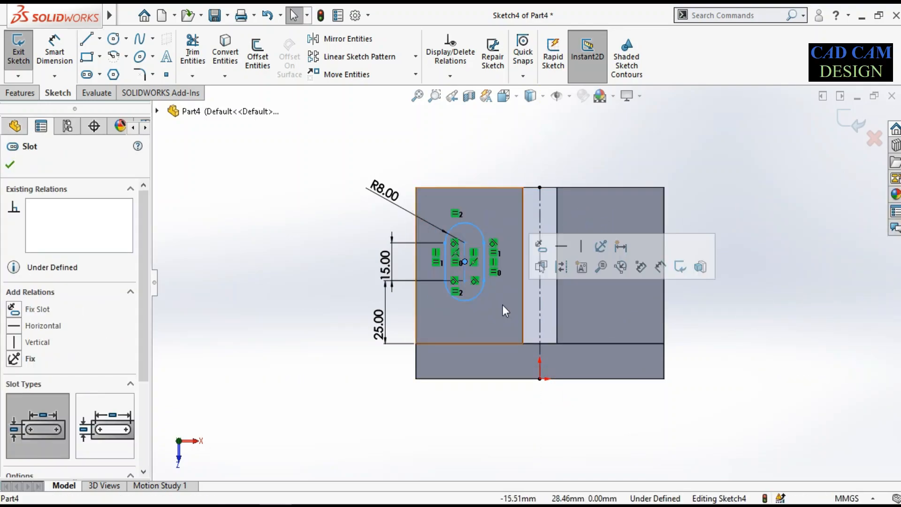
{"action": "left_click", "coordinate": [339, 39]}
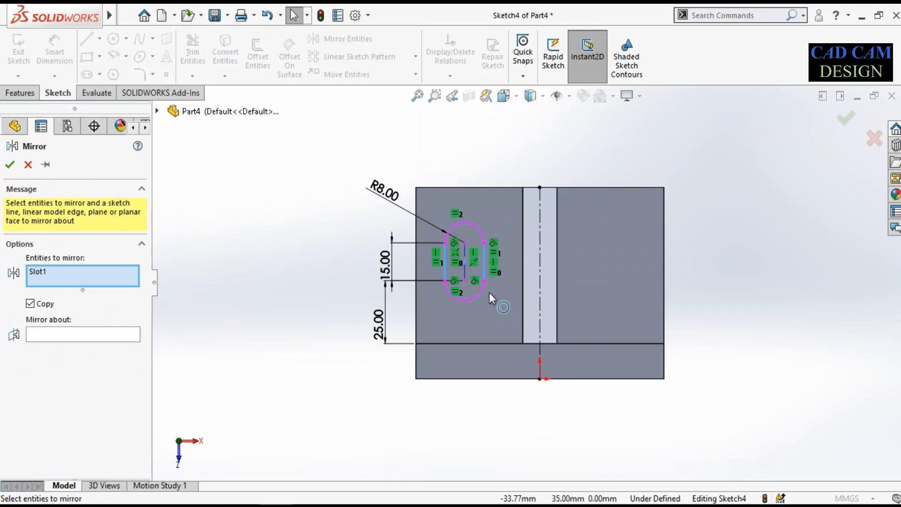
{"action": "left_click", "coordinate": [61, 334]}
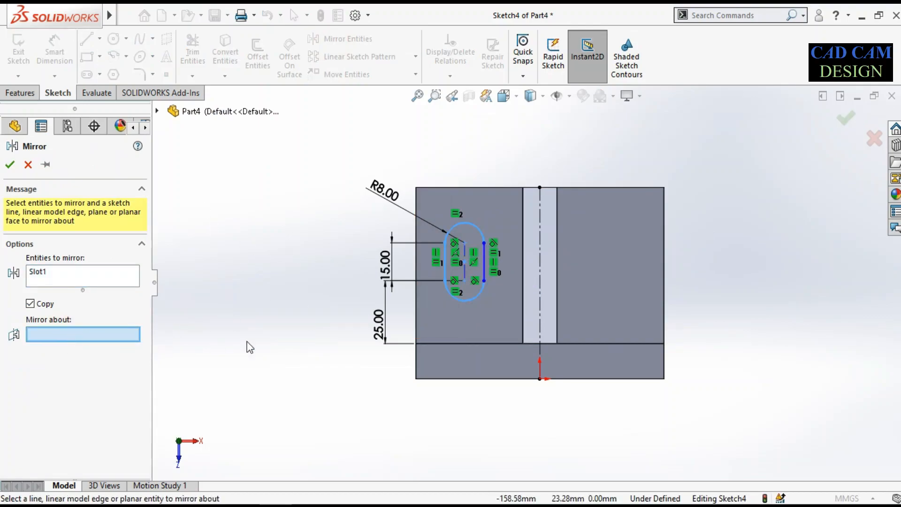
{"action": "left_click", "coordinate": [540, 223]}
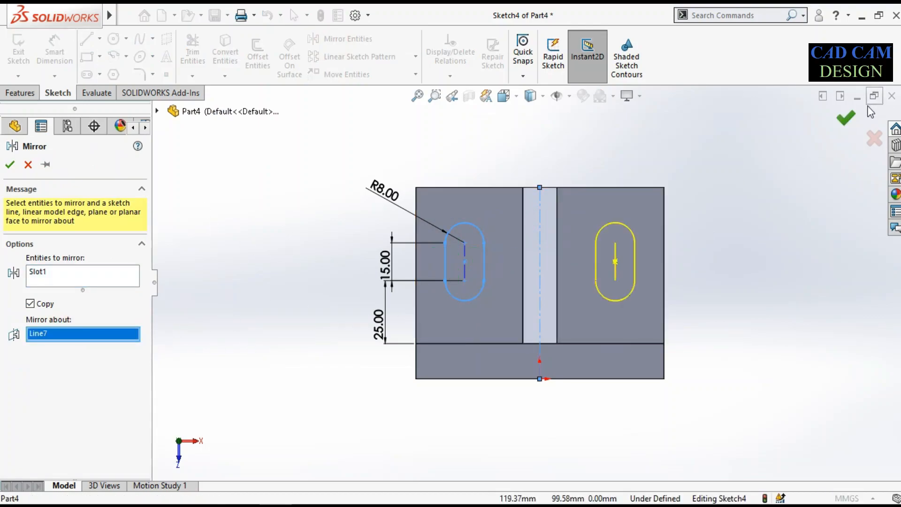
{"action": "left_click", "coordinate": [851, 117]}
Finish the slot mirror and close the sketch with both slots on the base
{"action": "middle_click_drag", "start_coordinate": [628, 273], "coordinate": [499, 290]}
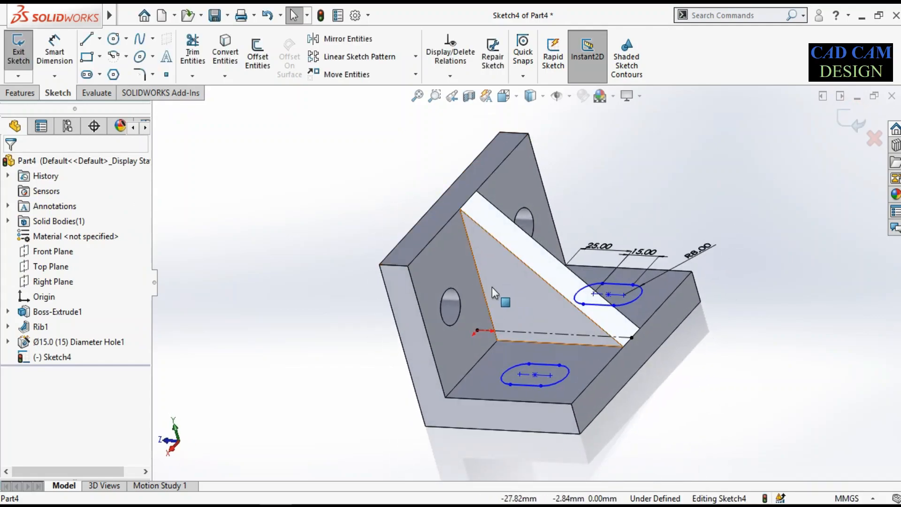
{"action": "left_click", "coordinate": [23, 93]}
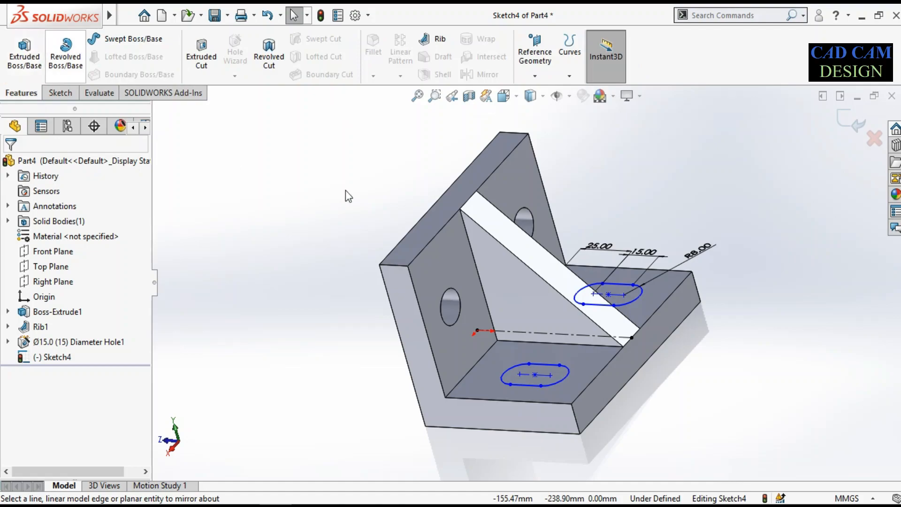
{"action": "left_click", "coordinate": [844, 123]}
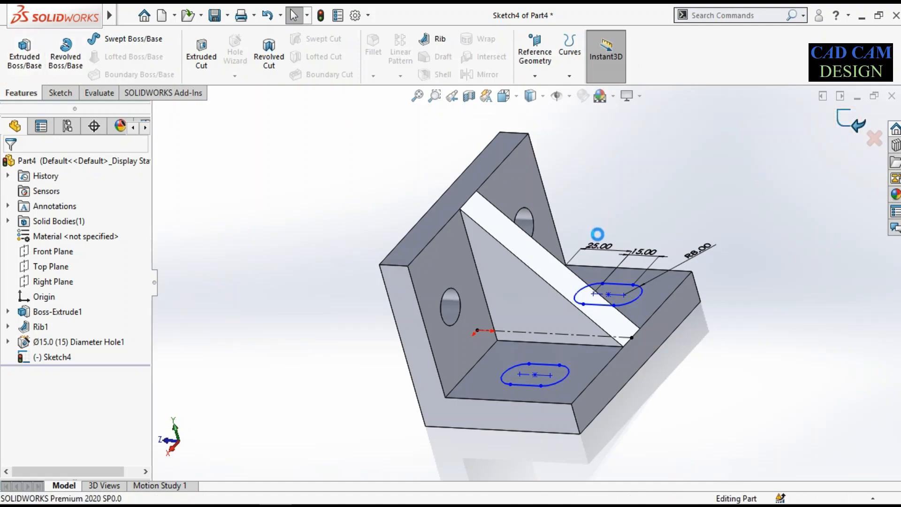
Cut both sketched slots through the base with an Extruded Cut ending Up To Next
{"action": "middle_click_drag", "start_coordinate": [612, 362], "coordinate": [565, 316]}
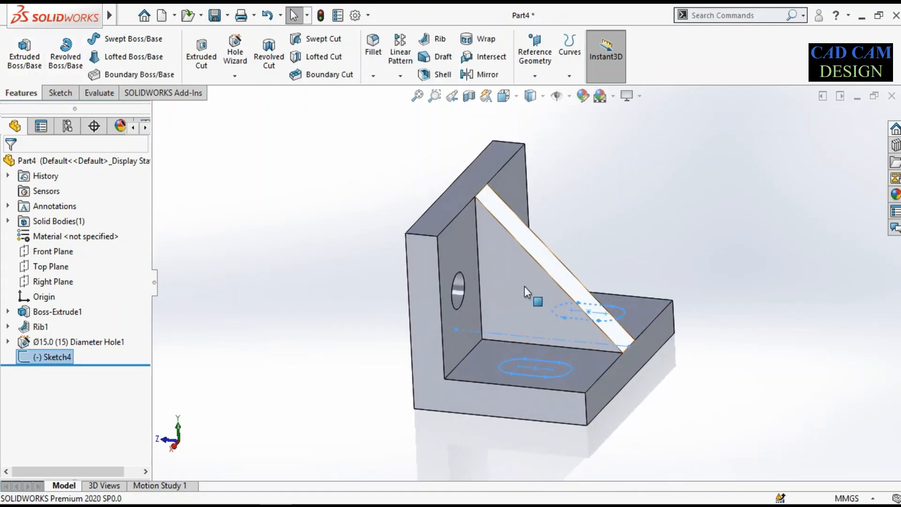
{"action": "left_click", "coordinate": [214, 50]}
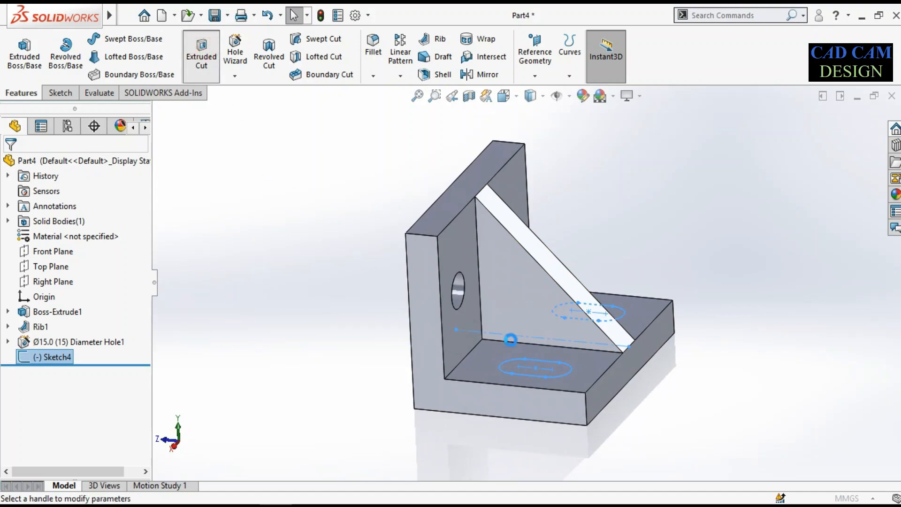
{"action": "middle_click_drag", "start_coordinate": [558, 323], "coordinate": [535, 345]}
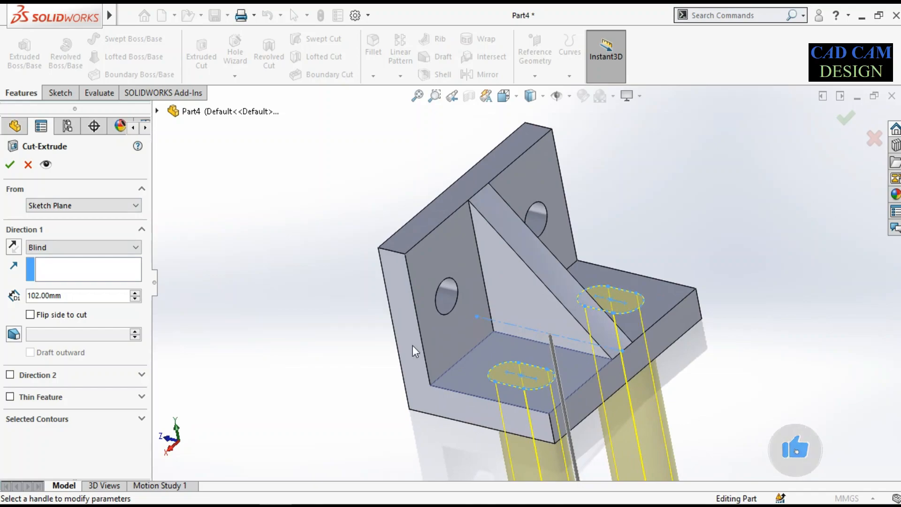
{"action": "left_click", "coordinate": [69, 247]}
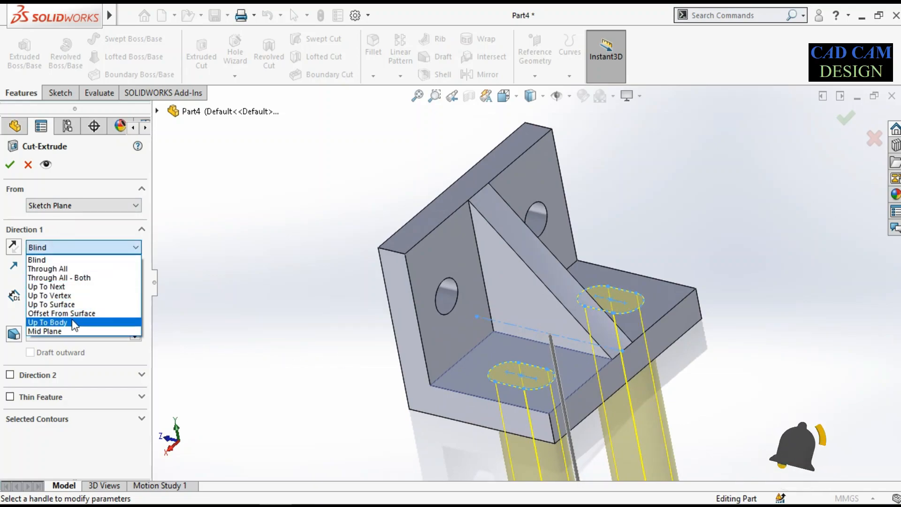
{"action": "left_click", "coordinate": [75, 286]}
{"action": "scroll", "coordinate": [484, 329], "scroll_direction": "up", "scroll_amount": 2}
{"action": "middle_click_drag", "start_coordinate": [493, 308], "coordinate": [526, 179]}
{"action": "middle_click_drag", "start_coordinate": [541, 345], "coordinate": [657, 197]}
{"action": "left_click", "coordinate": [847, 119]}
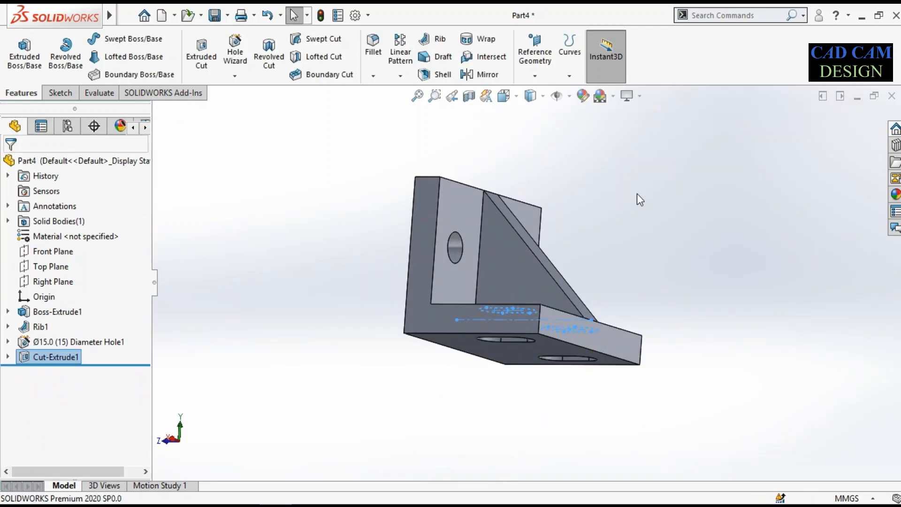
Start a 2 mm constant-size fillet and select one side's corner edges, at the upright's top and the base's outer end
{"action": "left_click", "coordinate": [621, 179]}
{"action": "middle_click_drag", "start_coordinate": [621, 179], "coordinate": [596, 272]}
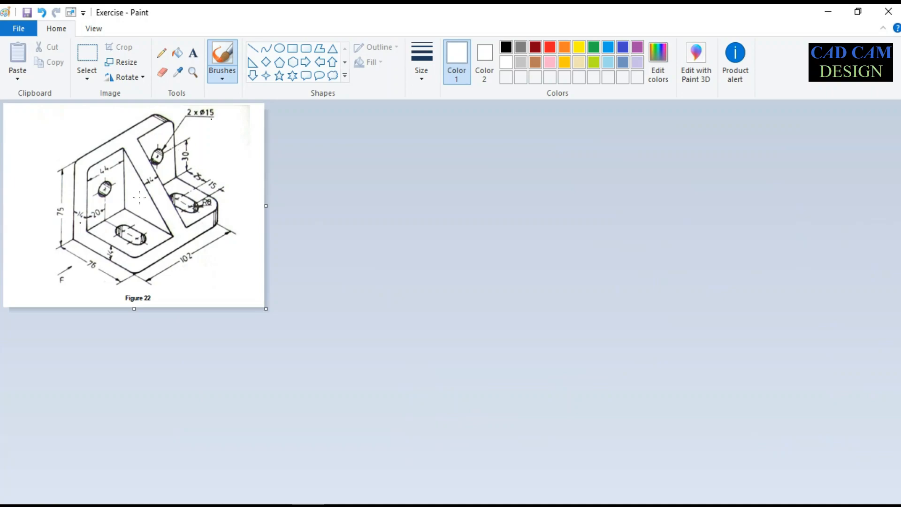
{"action": "left_click", "coordinate": [817, 8]}
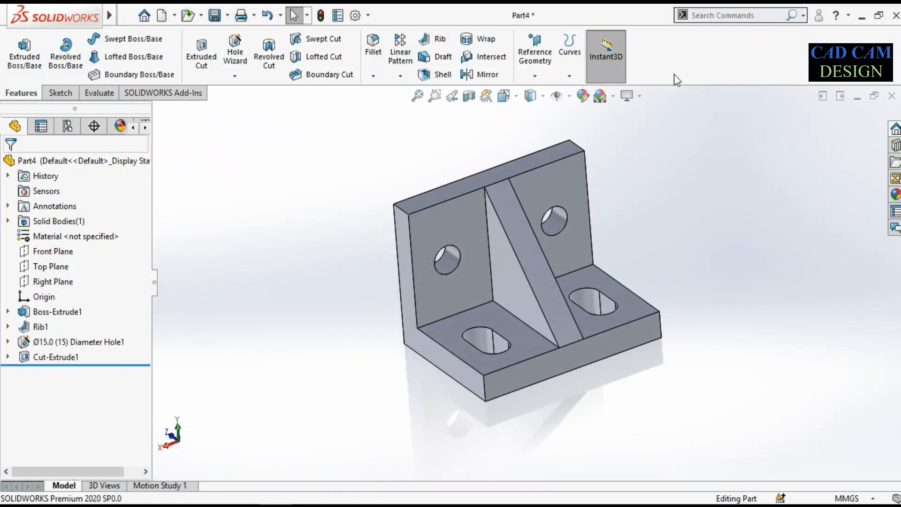
{"action": "left_click", "coordinate": [374, 46]}
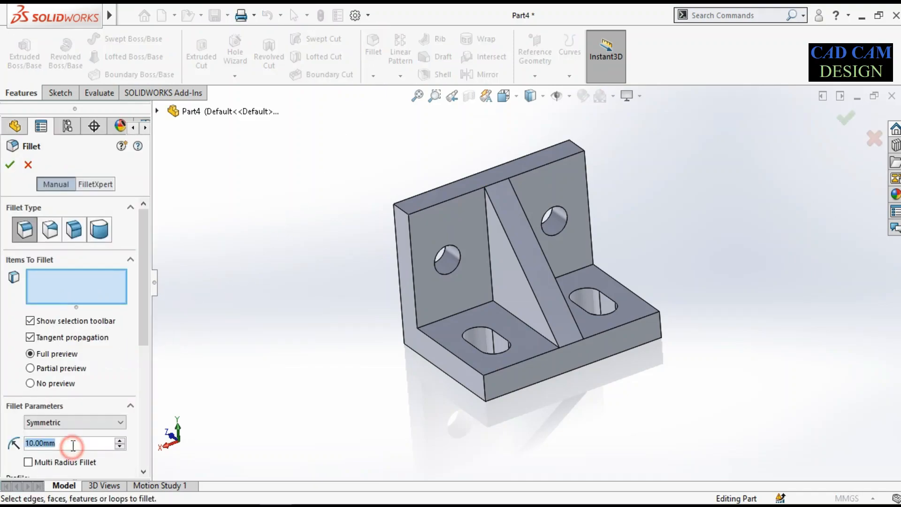
{"action": "type", "text": "2"}
{"action": "key", "text": "Return"}
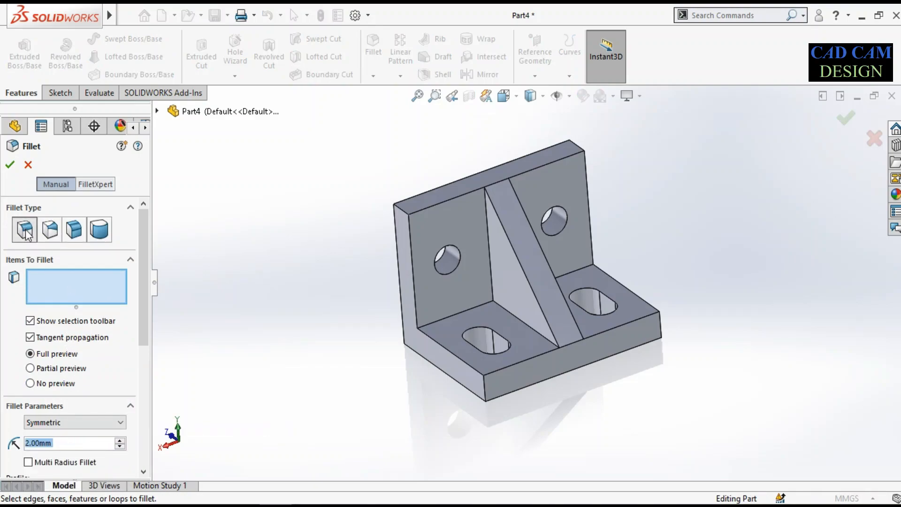
{"action": "left_click", "coordinate": [65, 284]}
{"action": "left_click", "coordinate": [403, 211]}
{"action": "left_click", "coordinate": [482, 387]}
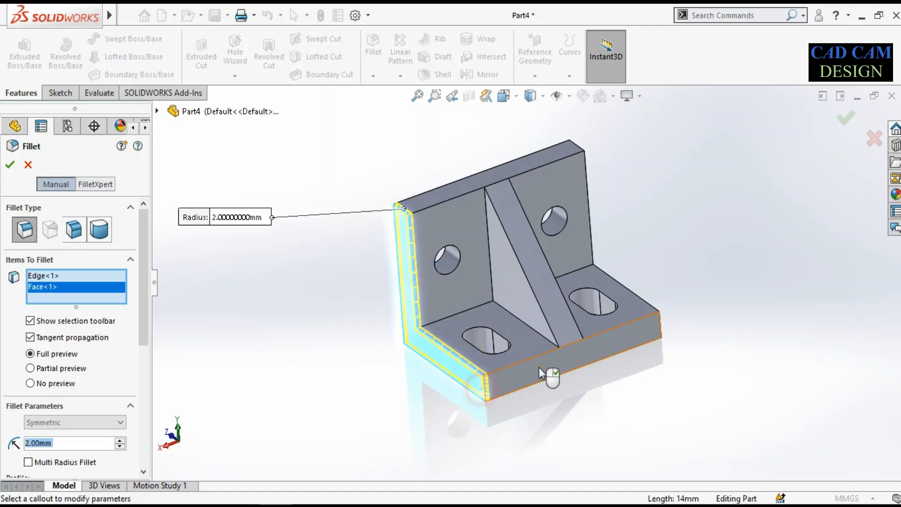
{"action": "right_click", "coordinate": [65, 289]}
{"action": "left_click", "coordinate": [89, 311]}
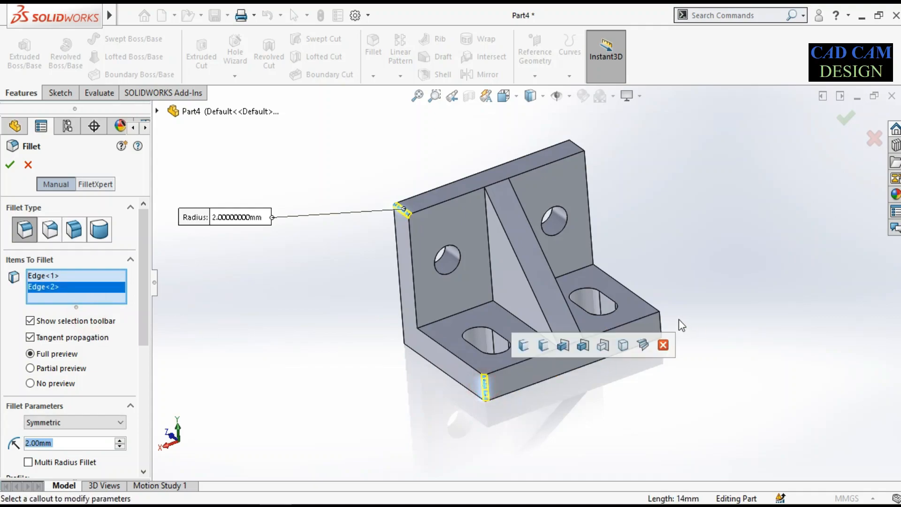
Add the two matching corner edges on the bracket's other side and create the 2 mm fillet
{"action": "left_click", "coordinate": [658, 323]}
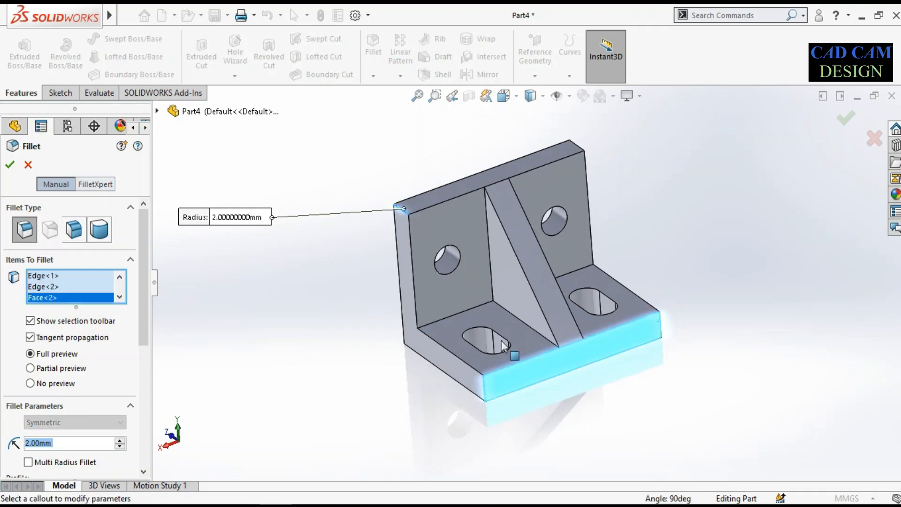
{"action": "right_click", "coordinate": [62, 306]}
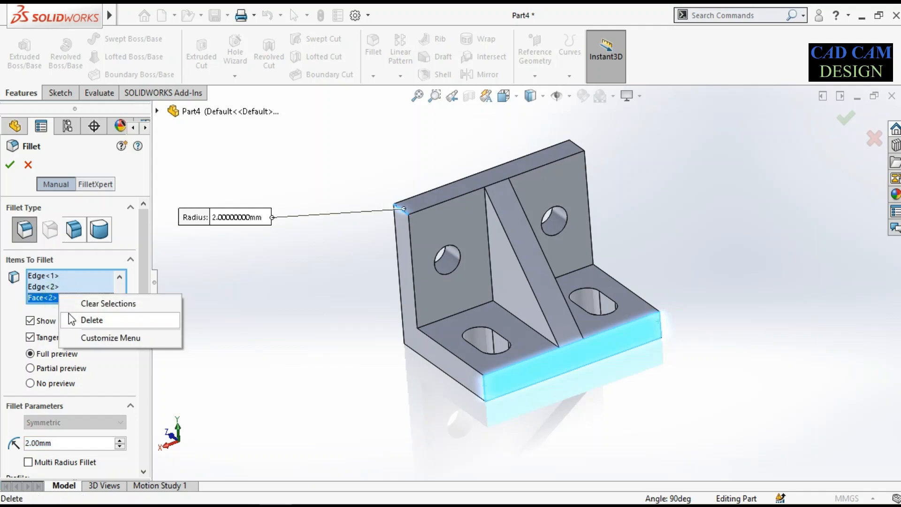
{"action": "left_click", "coordinate": [85, 318]}
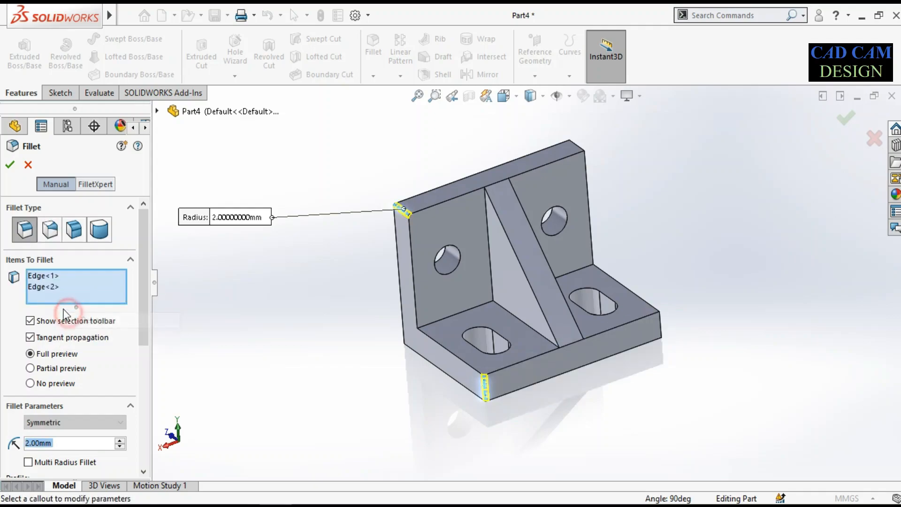
{"action": "left_click", "coordinate": [660, 324]}
{"action": "middle_click_drag", "start_coordinate": [633, 288], "coordinate": [599, 150]}
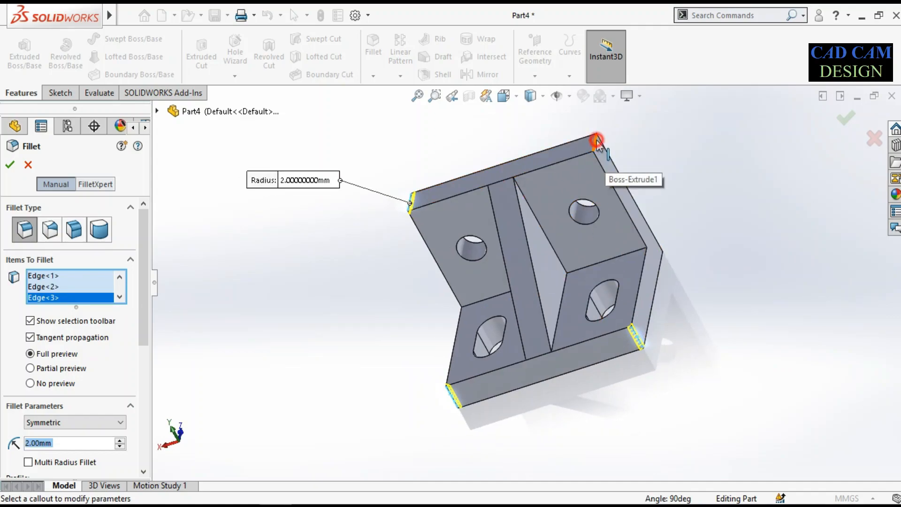
{"action": "left_click", "coordinate": [598, 141]}
{"action": "scroll", "coordinate": [604, 174], "scroll_direction": "up", "scroll_amount": 3}
{"action": "middle_click_drag", "start_coordinate": [591, 202], "coordinate": [632, 179]}
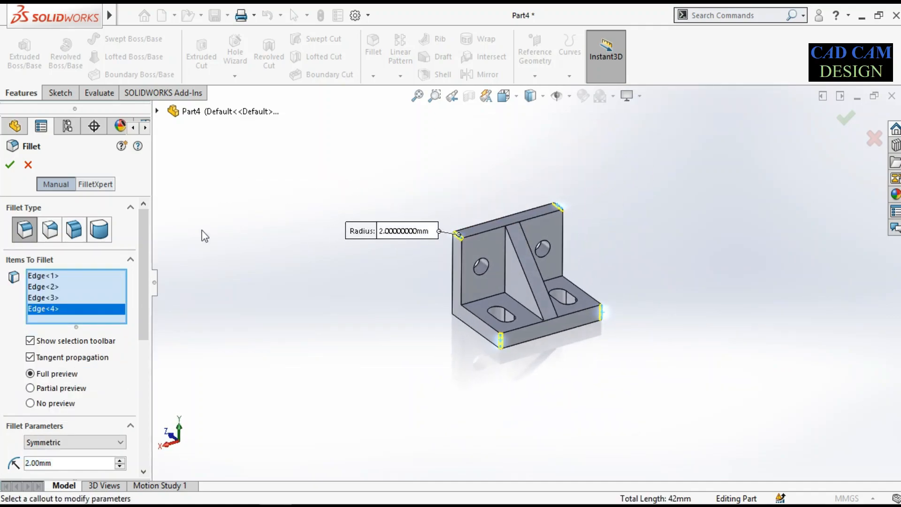
{"action": "double_click", "coordinate": [69, 464]}
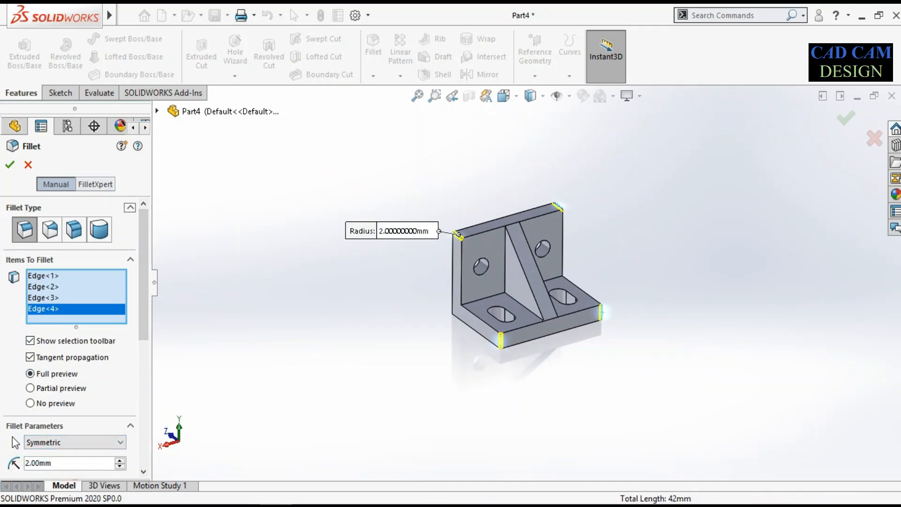
{"action": "key", "text": "Return"}
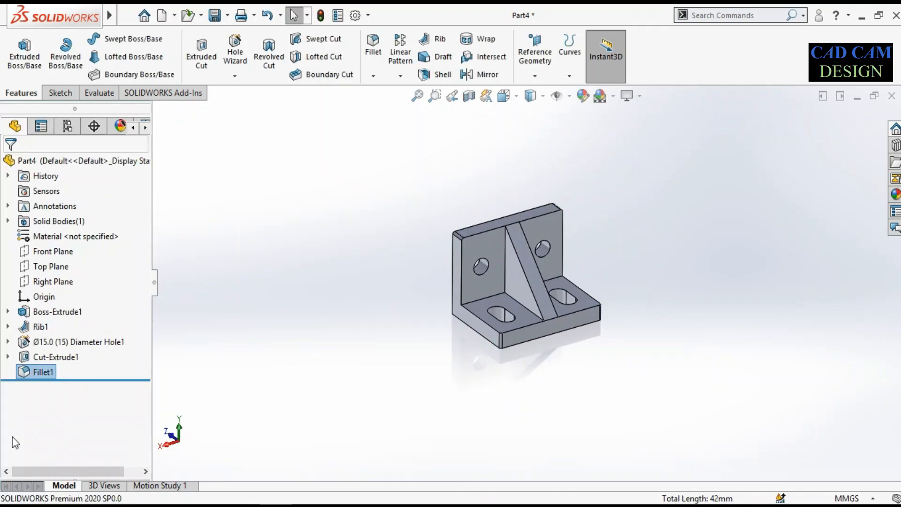
Reopen the corner fillet for editing and set its radius to 5 mm
{"action": "right_click", "coordinate": [20, 374]}
{"action": "left_click", "coordinate": [35, 182]}
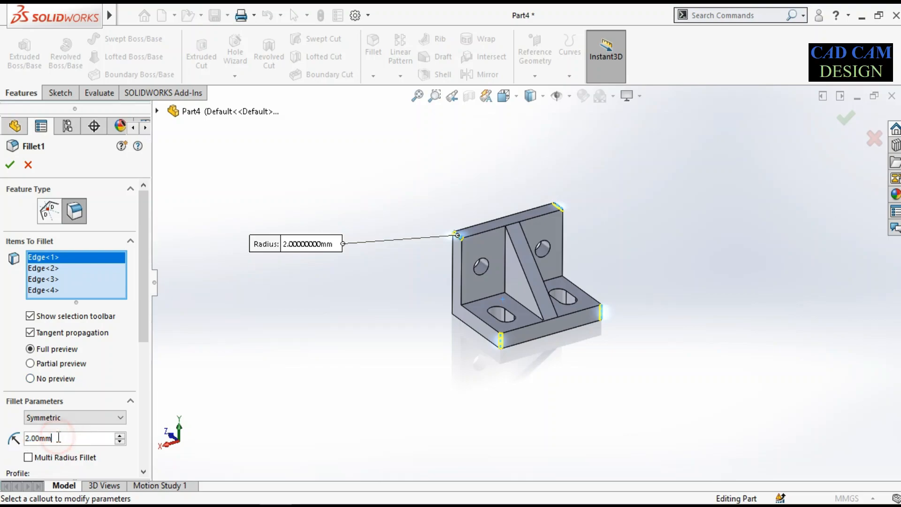
{"action": "left_click_drag", "start_coordinate": [57, 437], "coordinate": [55, 435]}
{"action": "type", "text": "5"}
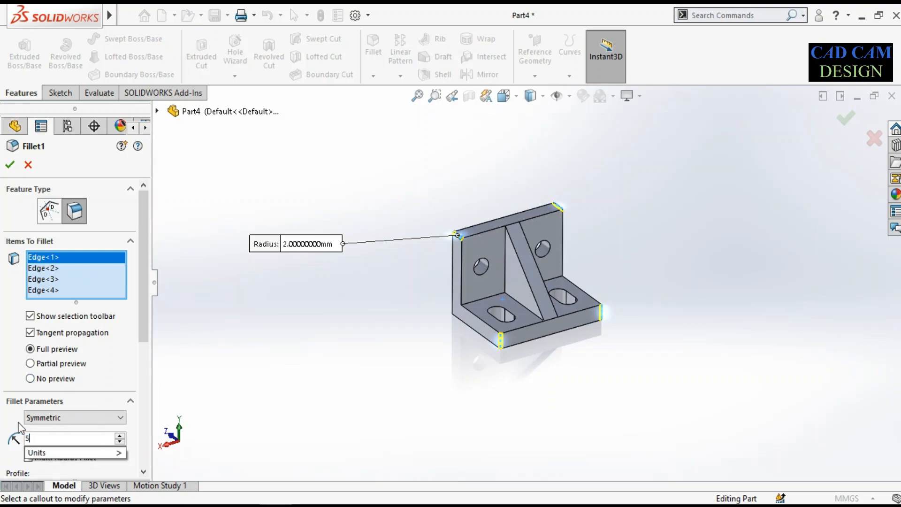
{"action": "key", "text": "Return"}
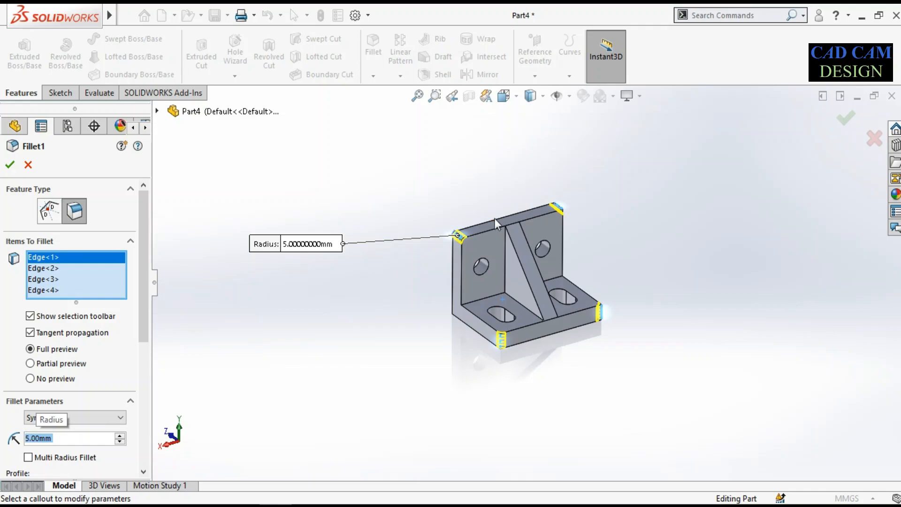
{"action": "scroll", "coordinate": [495, 221], "scroll_direction": "down", "scroll_amount": 5}
{"action": "scroll", "coordinate": [429, 305], "scroll_direction": "up", "scroll_amount": 3}
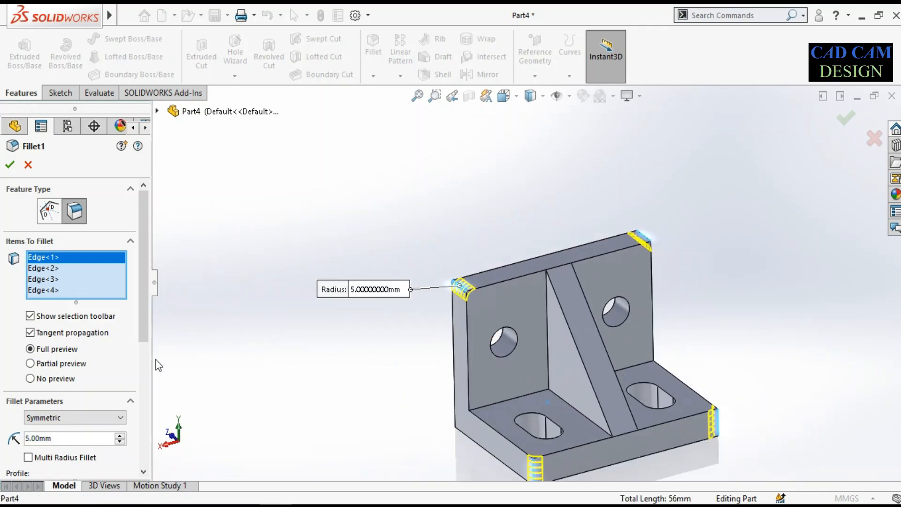
Set the corner fillet's radius to 10 mm and apply the edit
{"action": "left_click_drag", "start_coordinate": [56, 438], "coordinate": [15, 439]}
{"action": "type", "text": "10"}
{"action": "key", "text": "Return"}
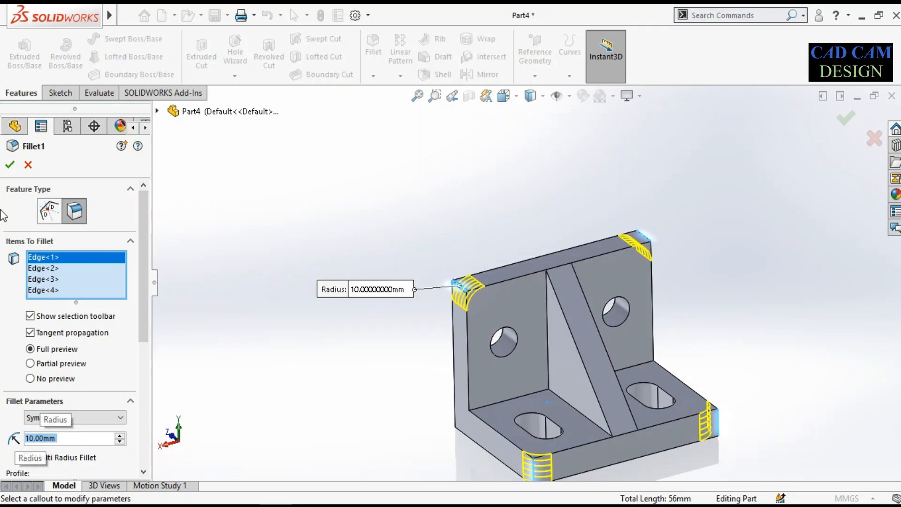
{"action": "left_click", "coordinate": [9, 164]}
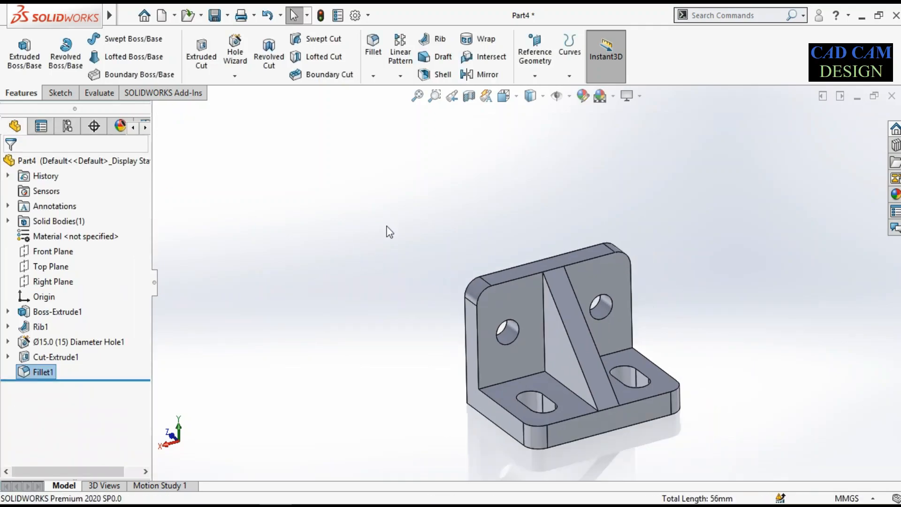
Apply the candy apple red painted appearance to the bracket's L-shaped extrusion feature only
{"action": "scroll", "coordinate": [453, 315], "scroll_direction": "up", "scroll_amount": 2}
{"action": "scroll", "coordinate": [571, 328], "scroll_direction": "down", "scroll_amount": 2}
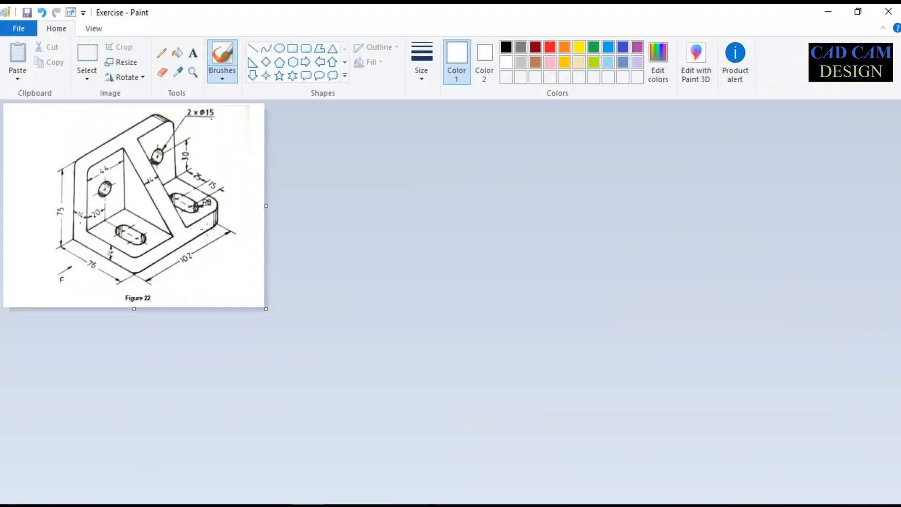
{"action": "left_click", "coordinate": [829, 11]}
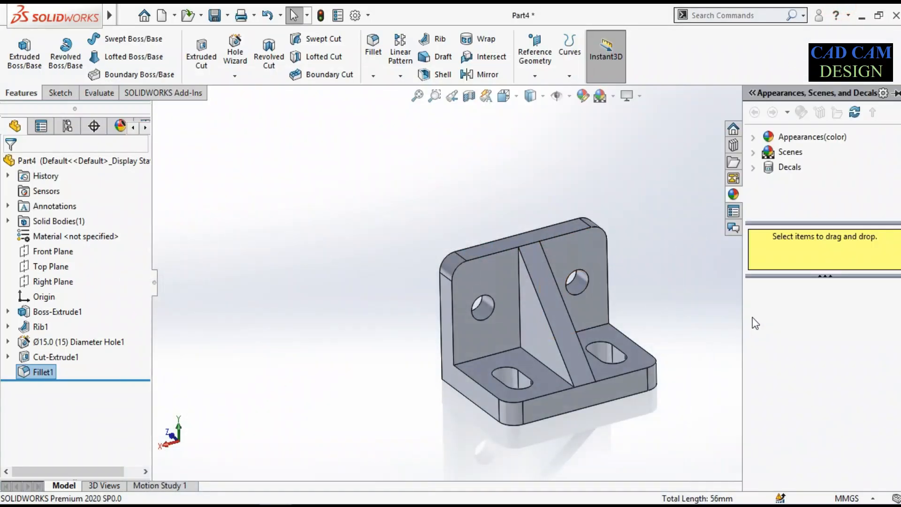
{"action": "left_click", "coordinate": [761, 137]}
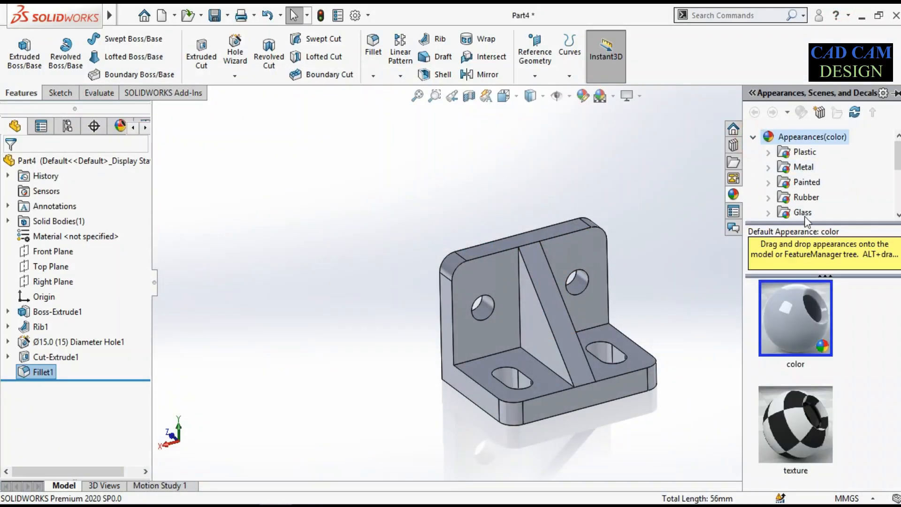
{"action": "left_click", "coordinate": [798, 184]}
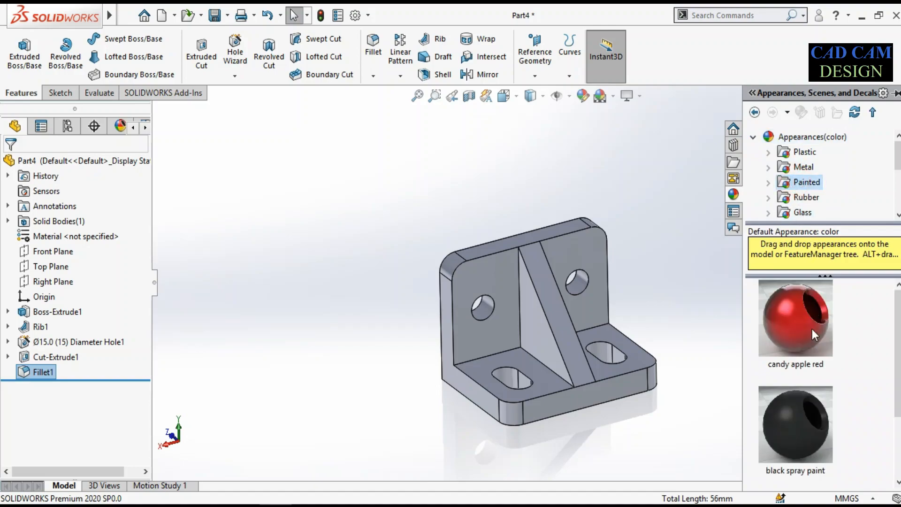
{"action": "left_click_drag", "start_coordinate": [817, 318], "coordinate": [576, 321]}
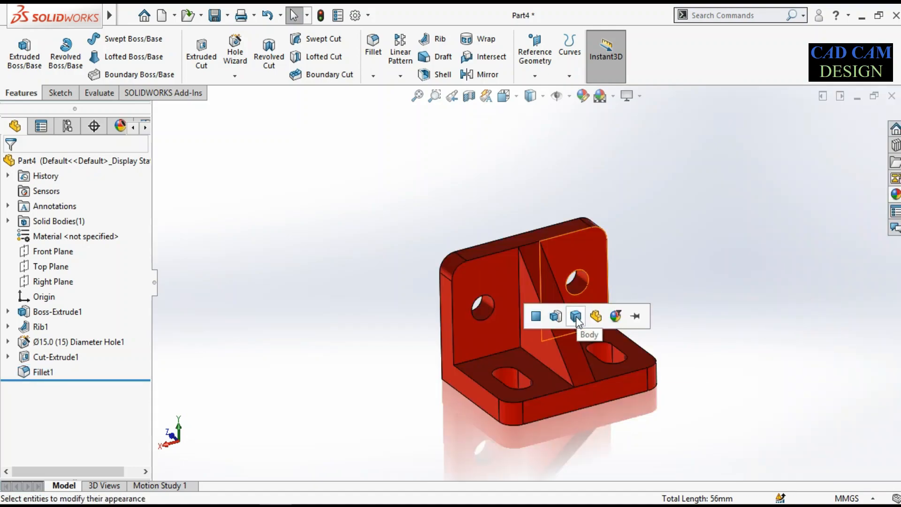
{"action": "left_click", "coordinate": [557, 317]}
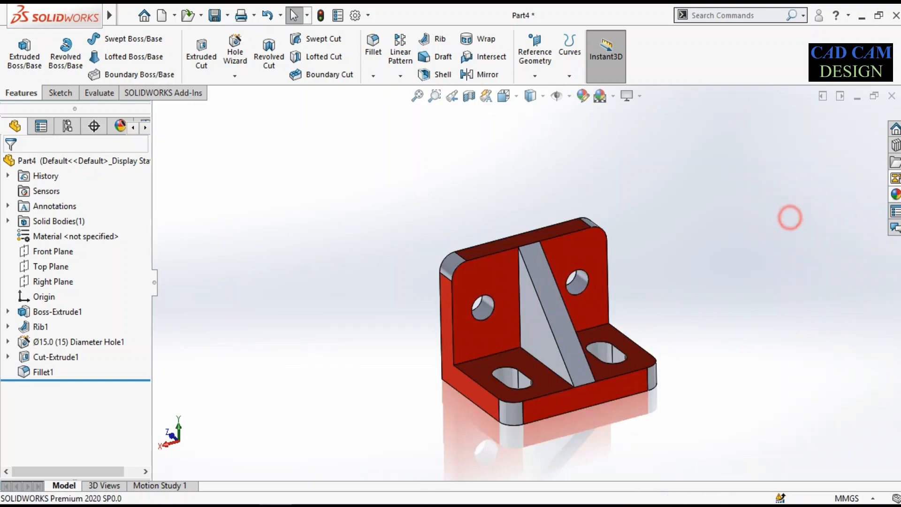
Apply an orange painted appearance to the rib, the round holes, the slots and the rounded corners
{"action": "left_click", "coordinate": [896, 195]}
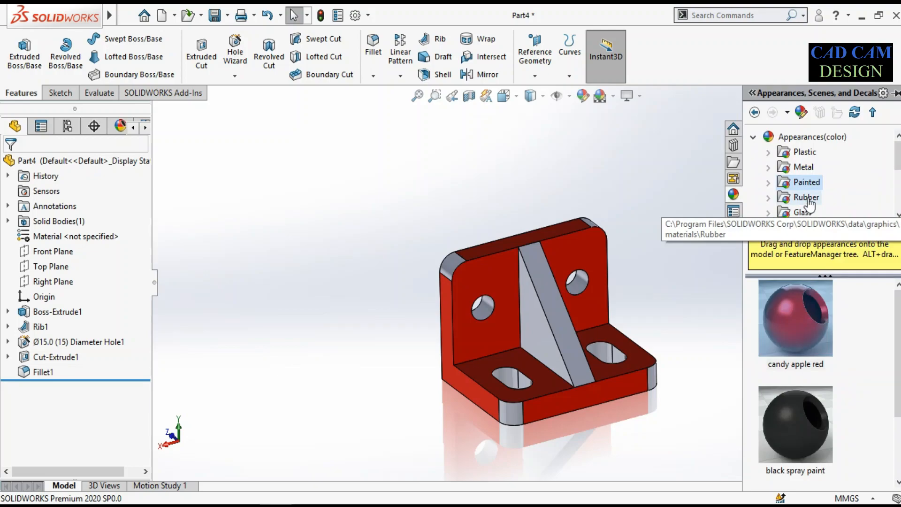
{"action": "left_click", "coordinate": [769, 182]}
{"action": "left_click", "coordinate": [816, 182]}
{"action": "scroll", "coordinate": [812, 363], "scroll_direction": "down", "scroll_amount": 10}
{"action": "mouse_move", "coordinate": [797, 333]}
{"action": "left_mouse_down"}
{"action": "mouse_move", "coordinate": [582, 279]}
{"action": "mouse_move", "coordinate": [604, 353]}
{"action": "mouse_move", "coordinate": [652, 377]}
{"action": "mouse_move", "coordinate": [780, 339]}
{"action": "mouse_move", "coordinate": [549, 310]}
{"action": "left_mouse_up"}
{"action": "left_click", "coordinate": [585, 282]}
{"action": "left_click", "coordinate": [605, 353]}
{"action": "left_click", "coordinate": [654, 378]}
{"action": "left_click", "coordinate": [550, 311]}
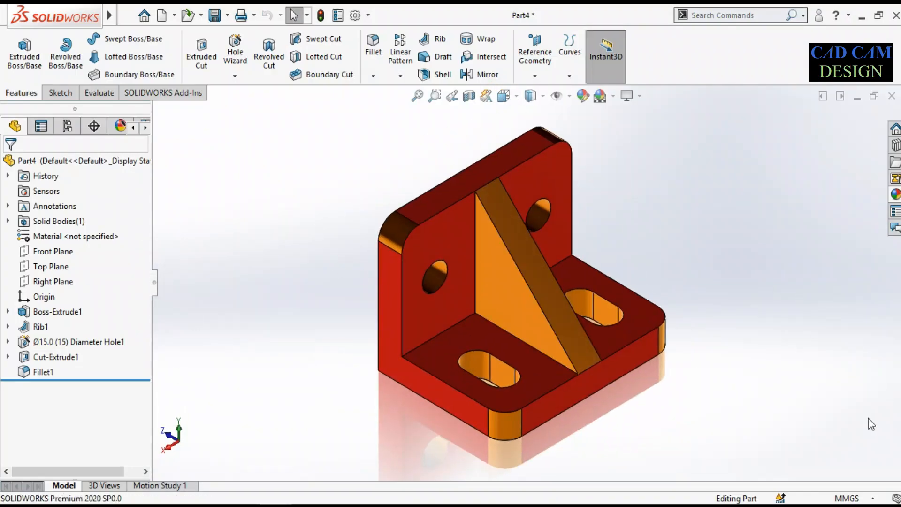